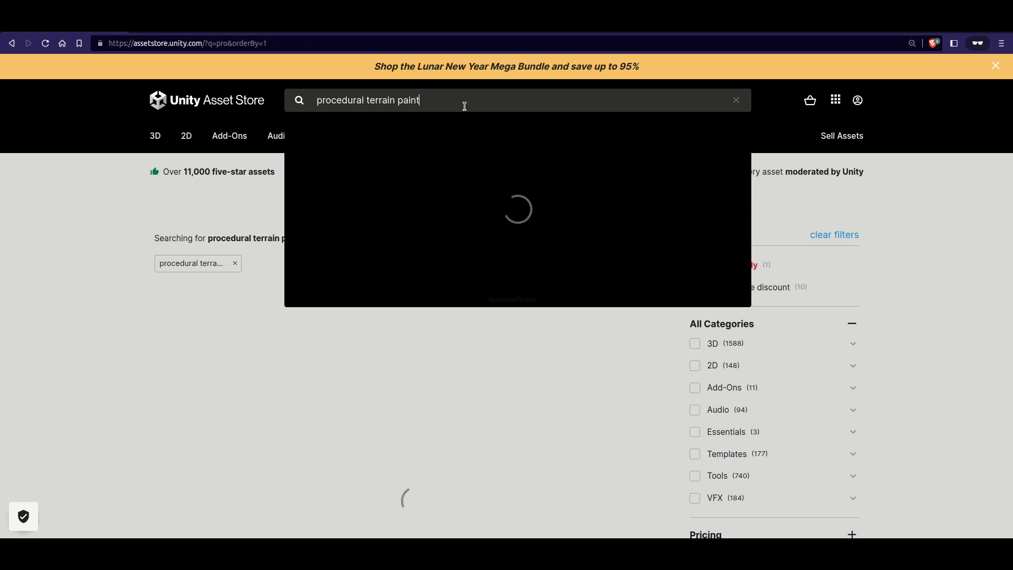
Search the Unity Asset Store for "procedural terrain painter" and open the Procedural Terrain Painter asset page.
key("Return")
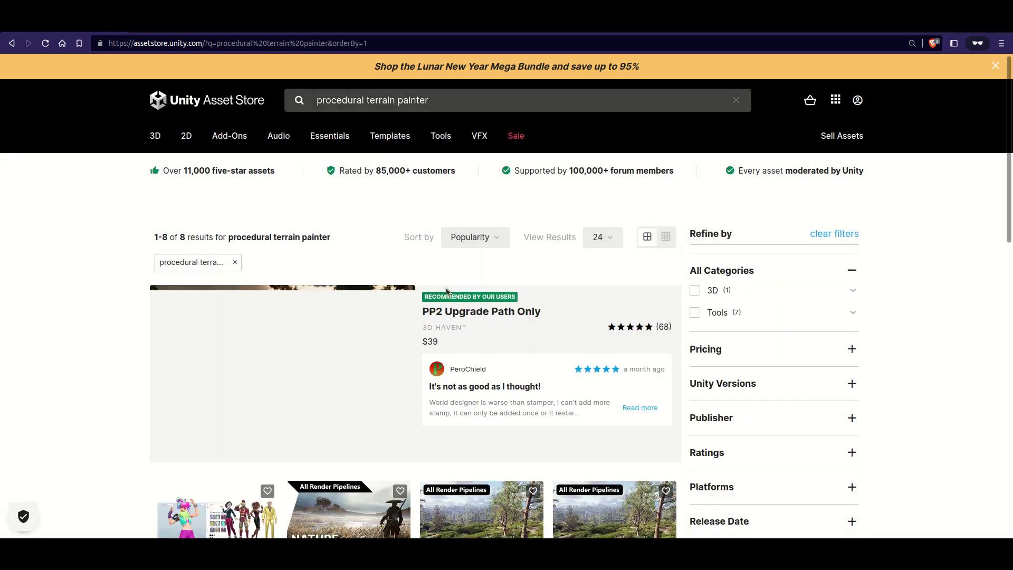
scroll(460, 298, "down", 7)
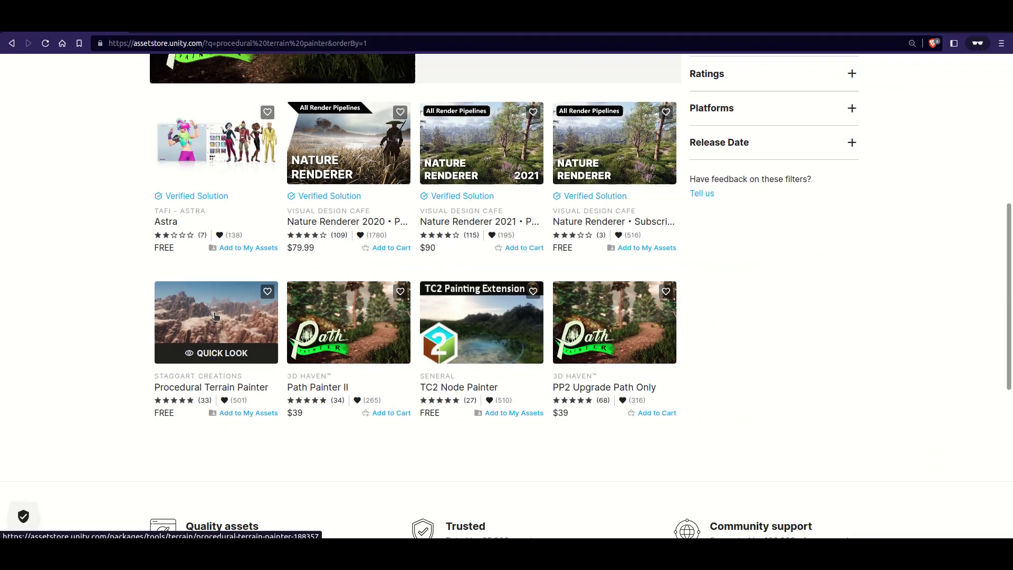
left_click(448, 222)
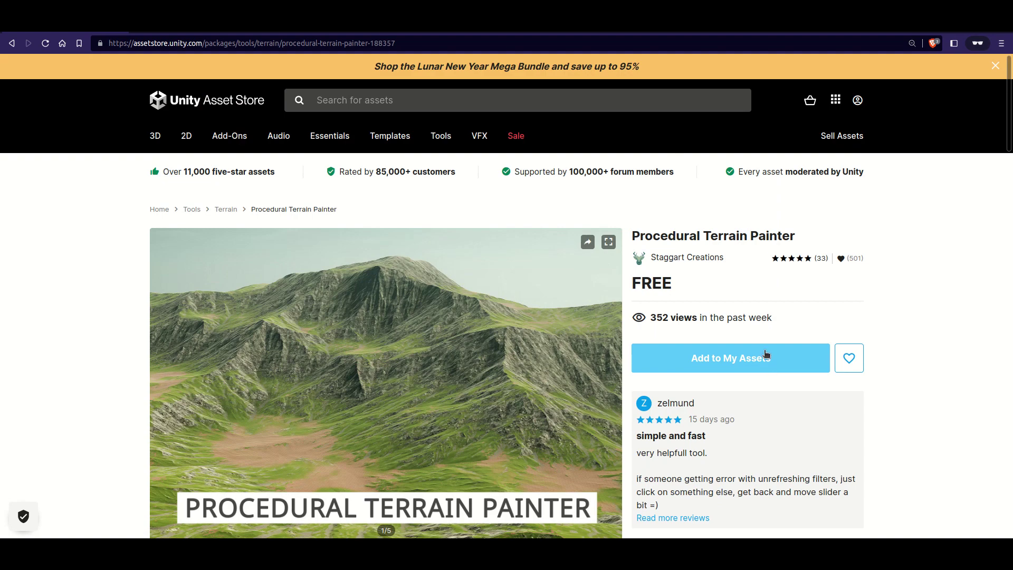
Read the asset's description, covering its core features, modifiers and limitations.
scroll(882, 291, "down", 15)
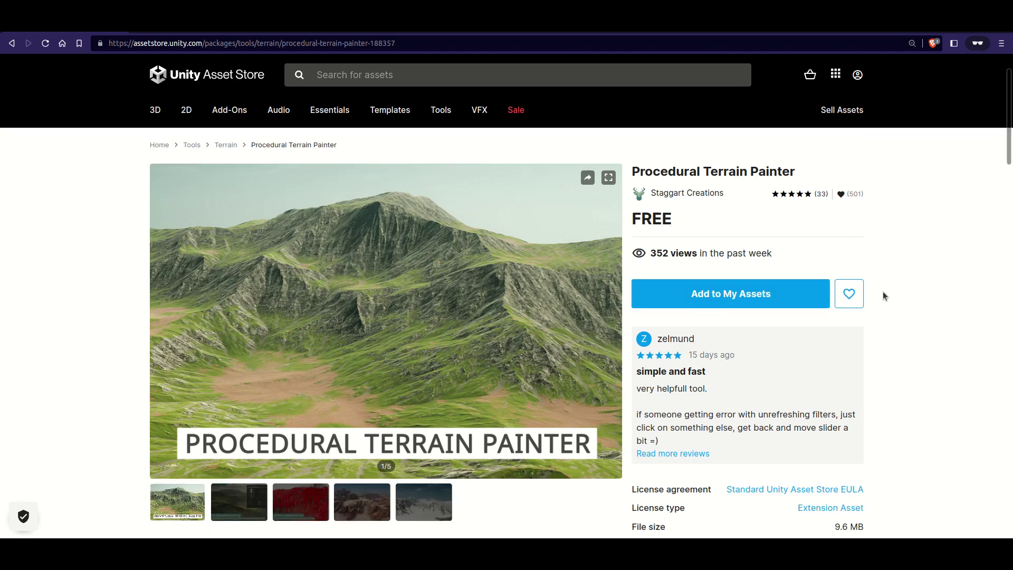
scroll(883, 292, "down", 2)
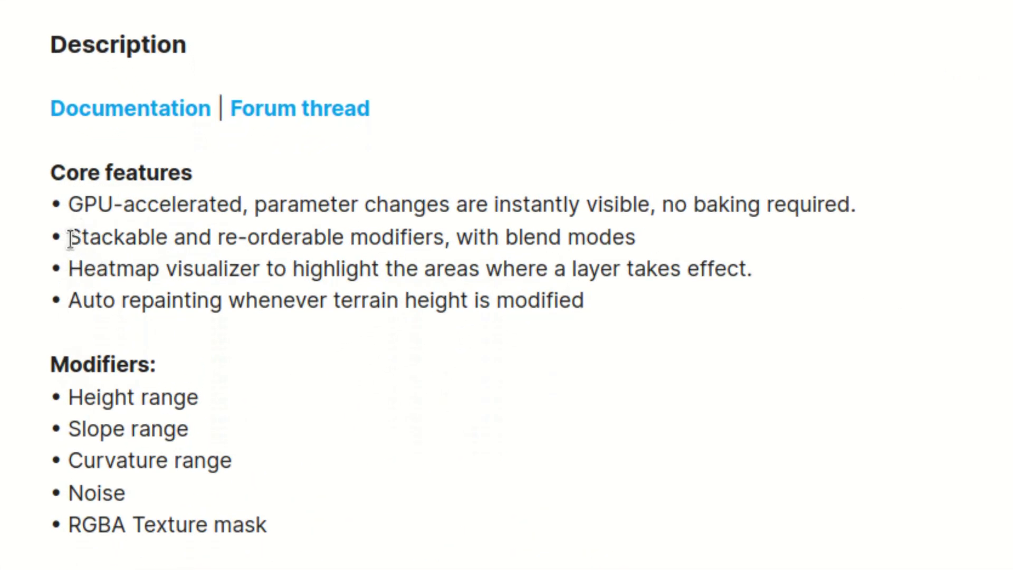
left_click_drag(70, 240, 453, 240)
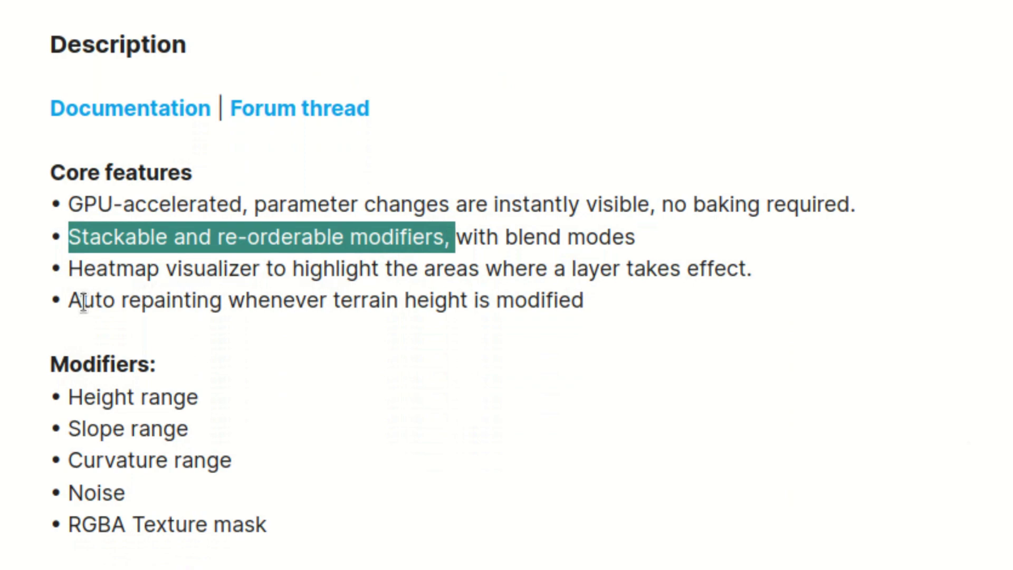
left_click_drag(69, 302, 205, 304)
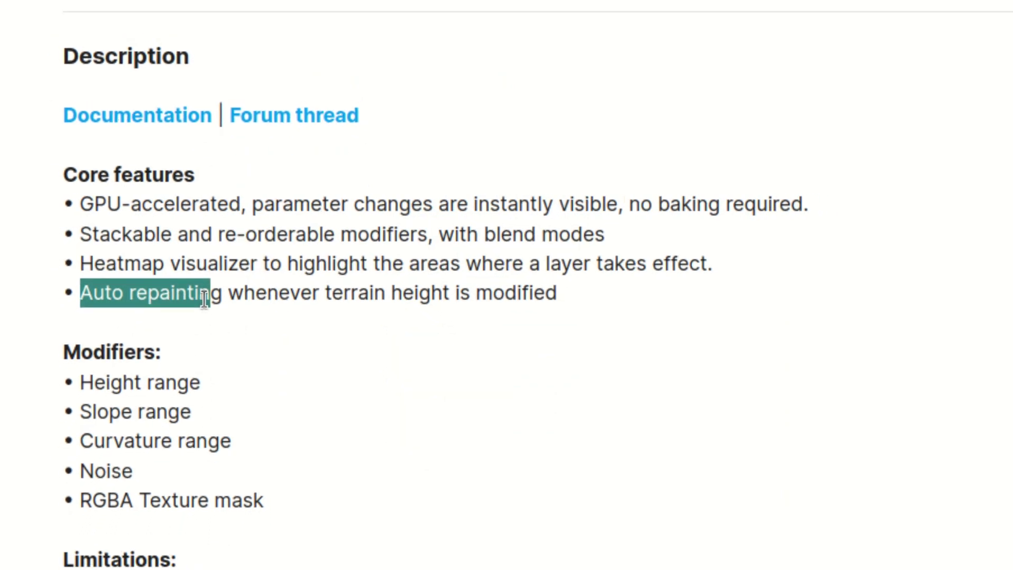
left_click(257, 355)
scroll(258, 356, "down", 1)
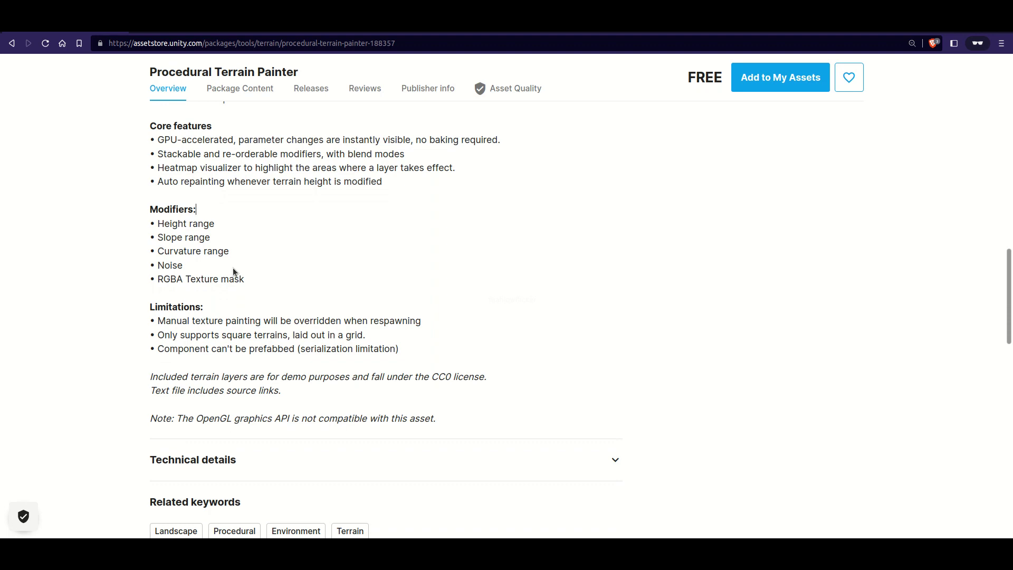
scroll(233, 270, "up", 1)
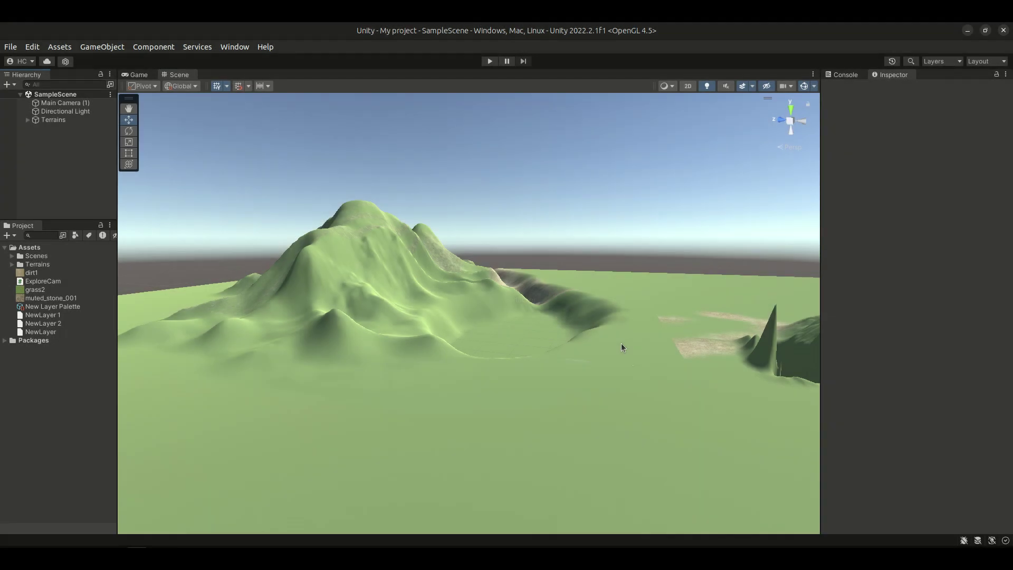
Switch to the Unity editor, open the Package Manager and list the packages from My Assets.
left_click(235, 48)
mouse_move(266, 46)
mouse_move(235, 46)
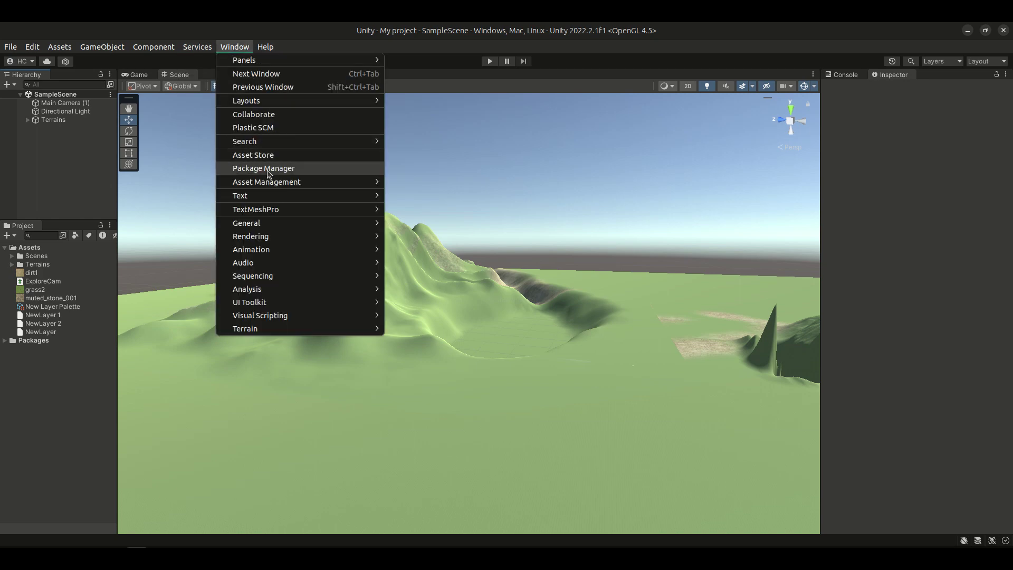
left_click(288, 168)
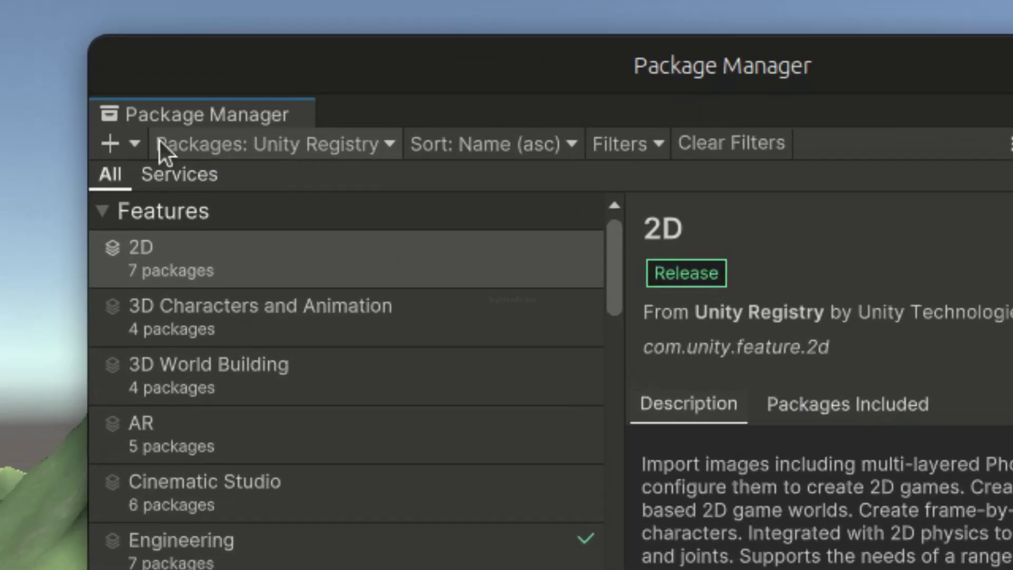
left_click(292, 146)
left_click(296, 264)
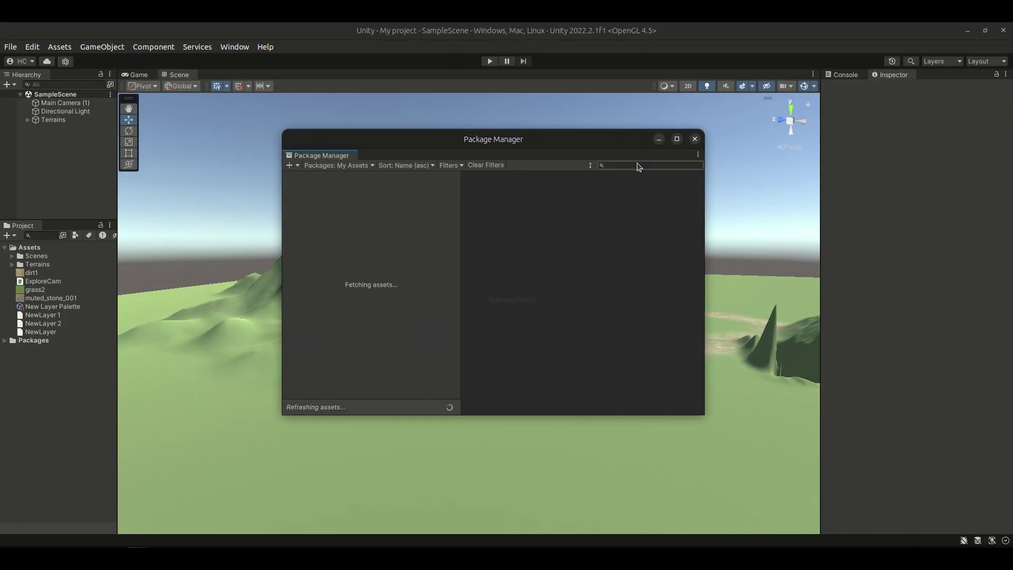
Find the "procedural terrain painter" package, then download it and import it into the project.
left_click(639, 167)
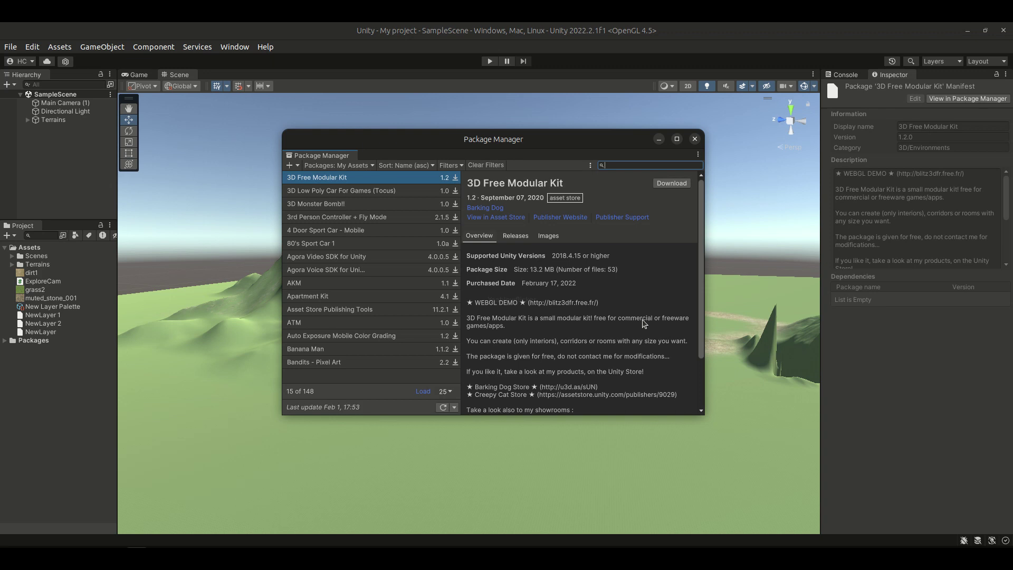
type("procedural terrain painter")
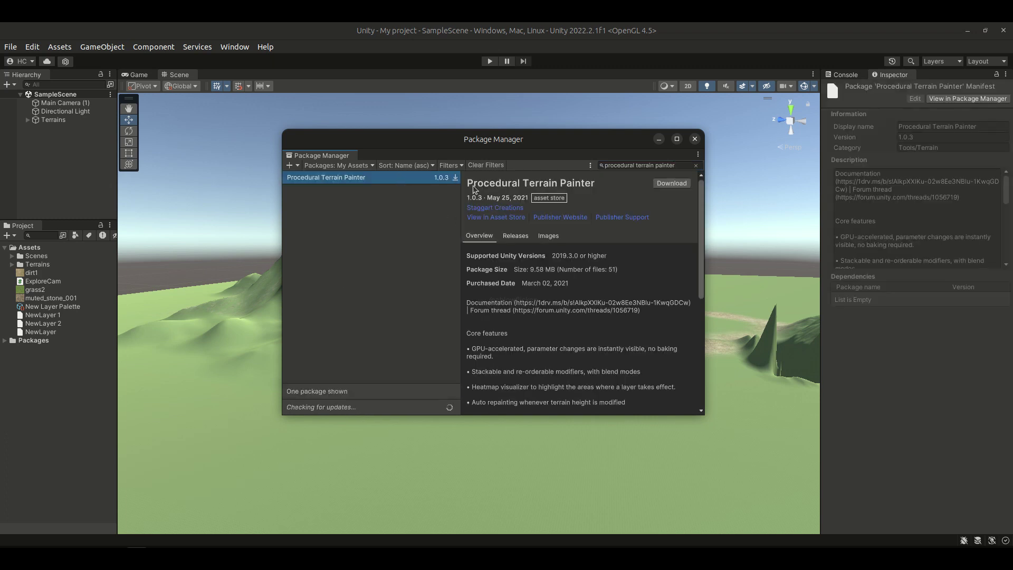
left_click(672, 183)
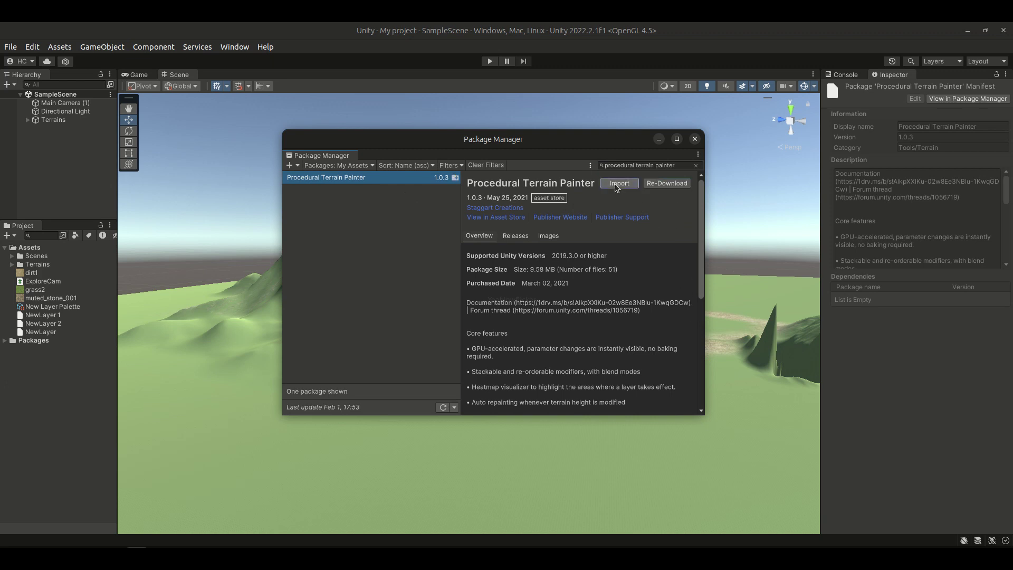
left_click(819, 539)
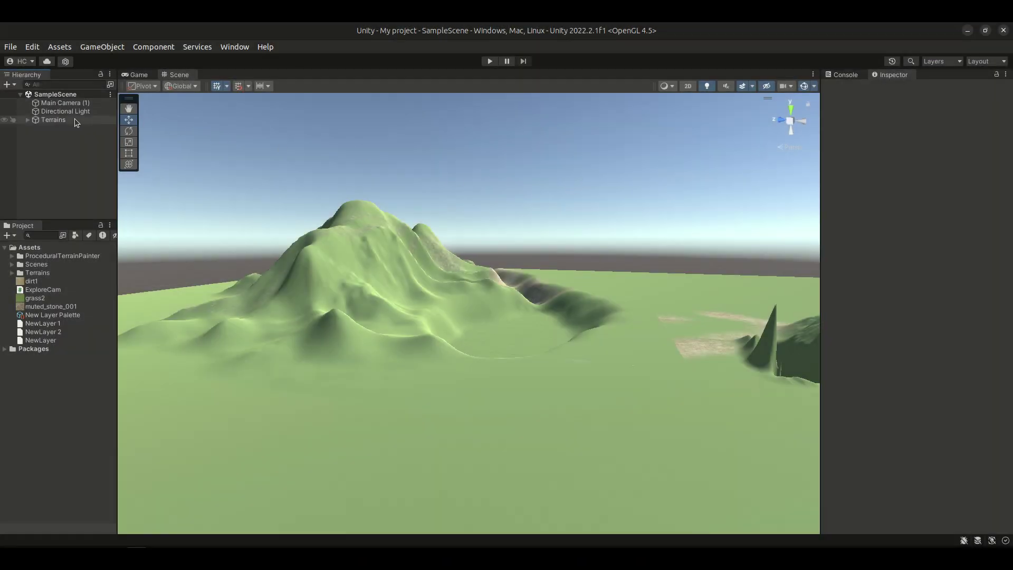
Add the Terrain Painter component to the Terrains parent object.
left_click(28, 120)
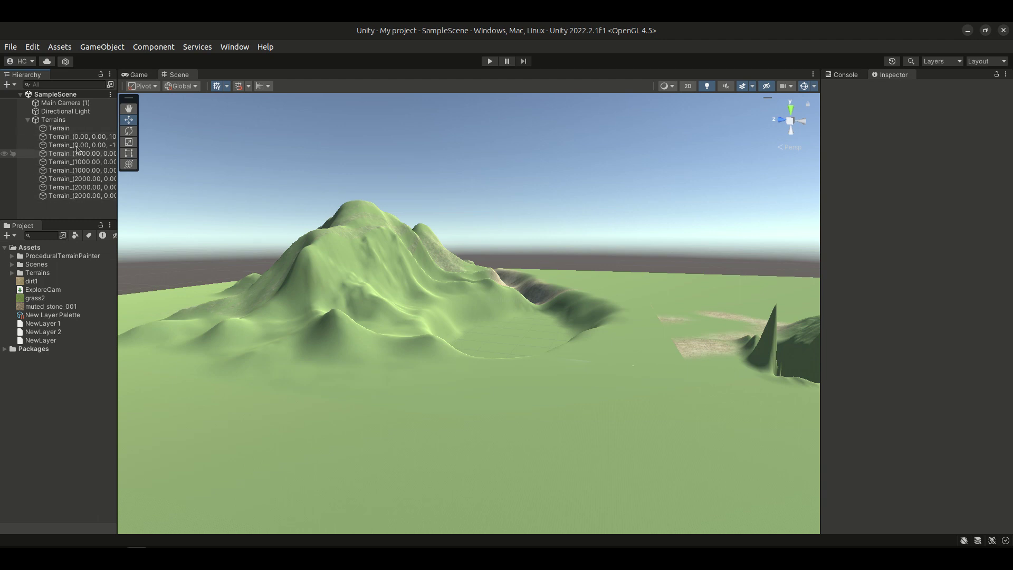
left_click(76, 120)
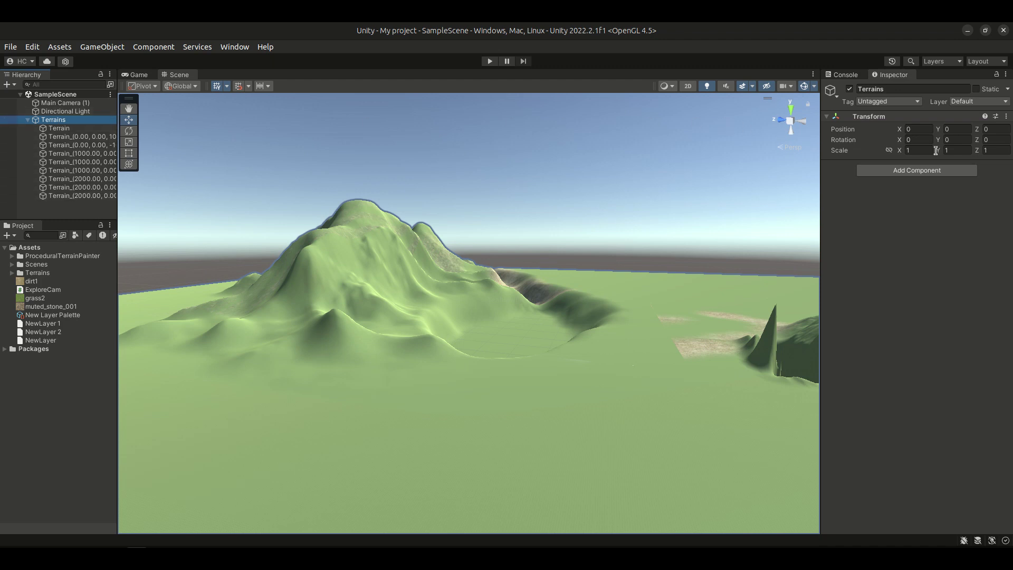
left_click(899, 170)
type("s")
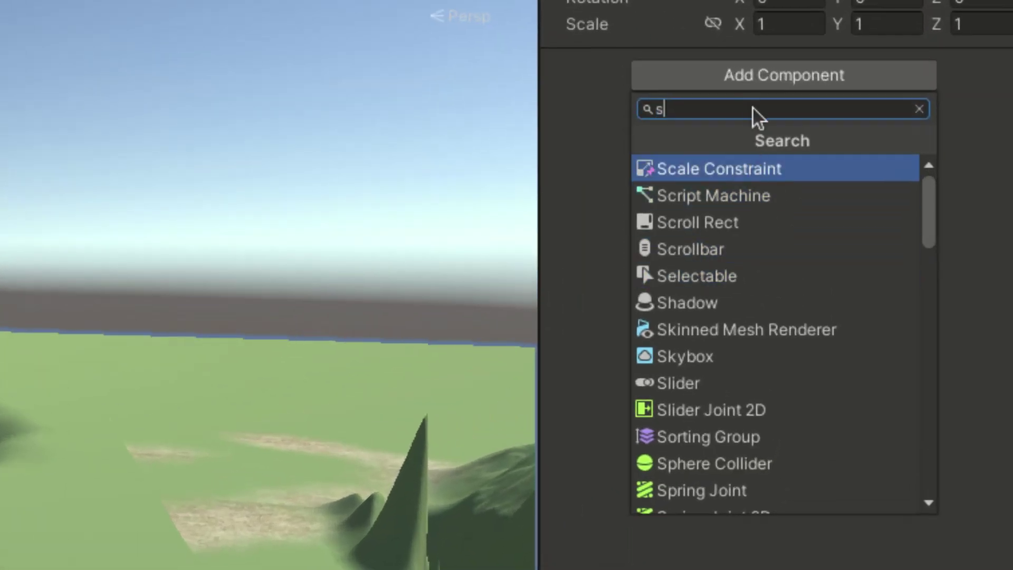
key("BackSpace")
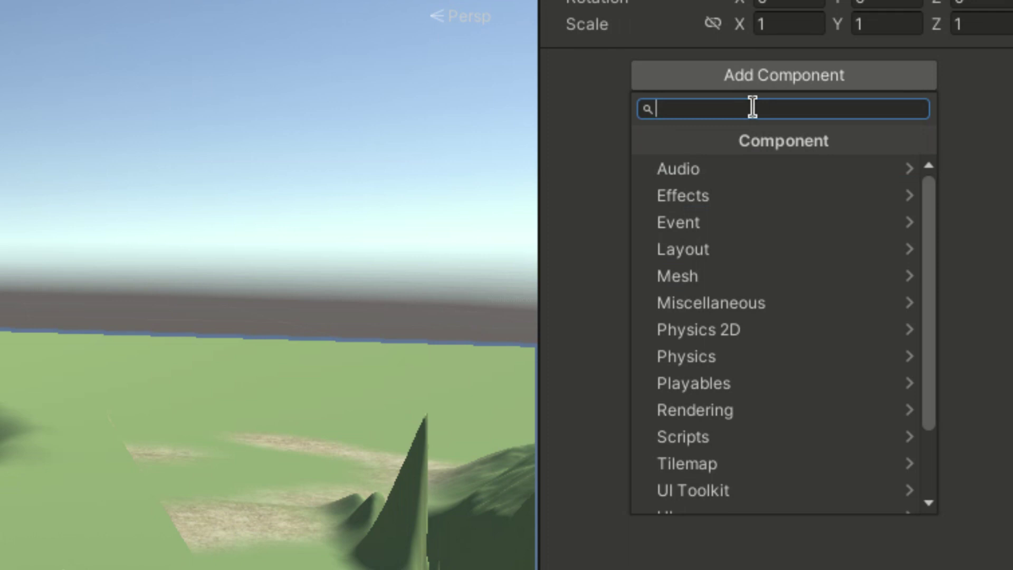
type("terrain")
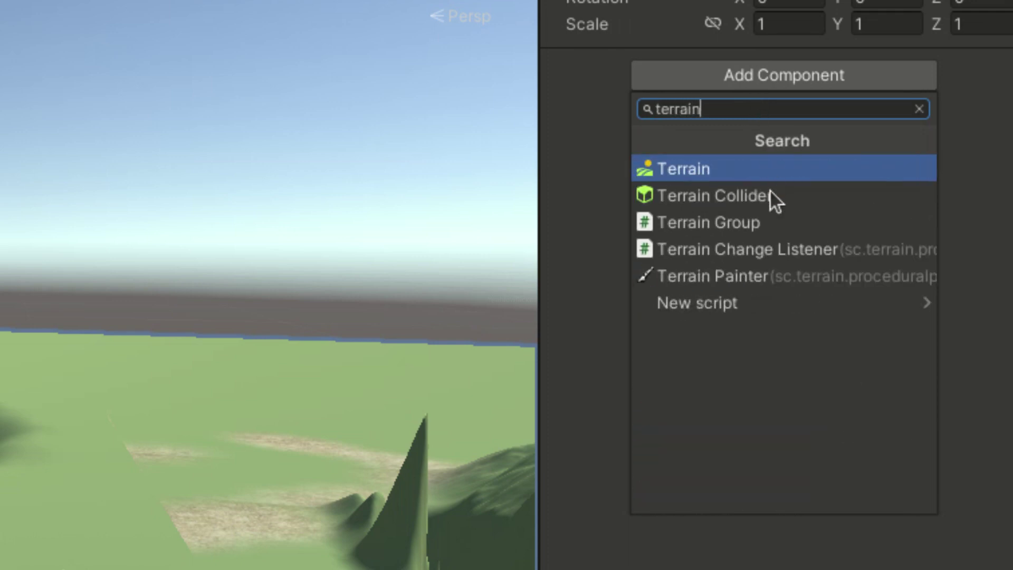
left_click(787, 276)
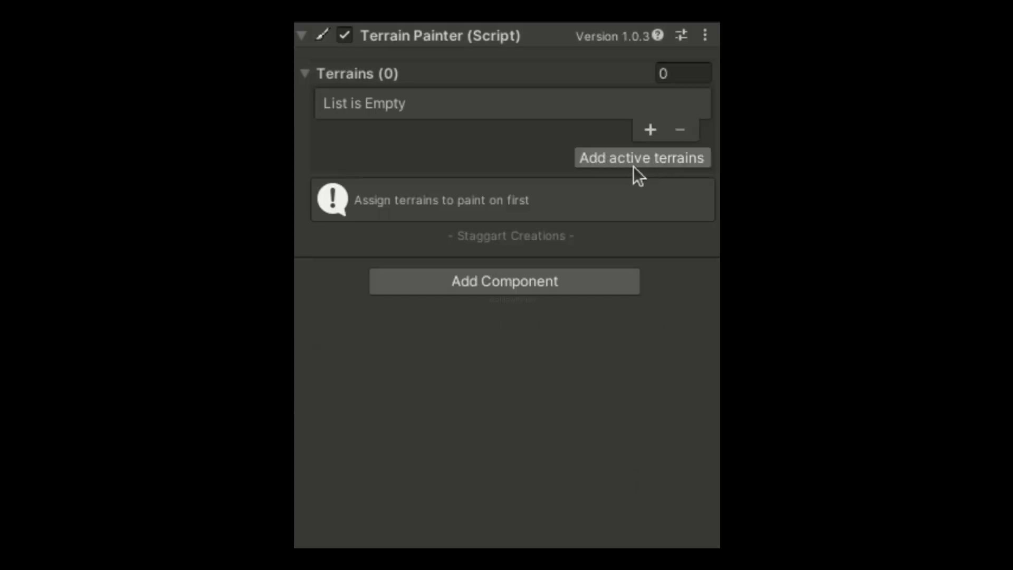
Assign all active terrains to the Terrain Painter component and try its Auto Repaint option.
left_click(660, 157)
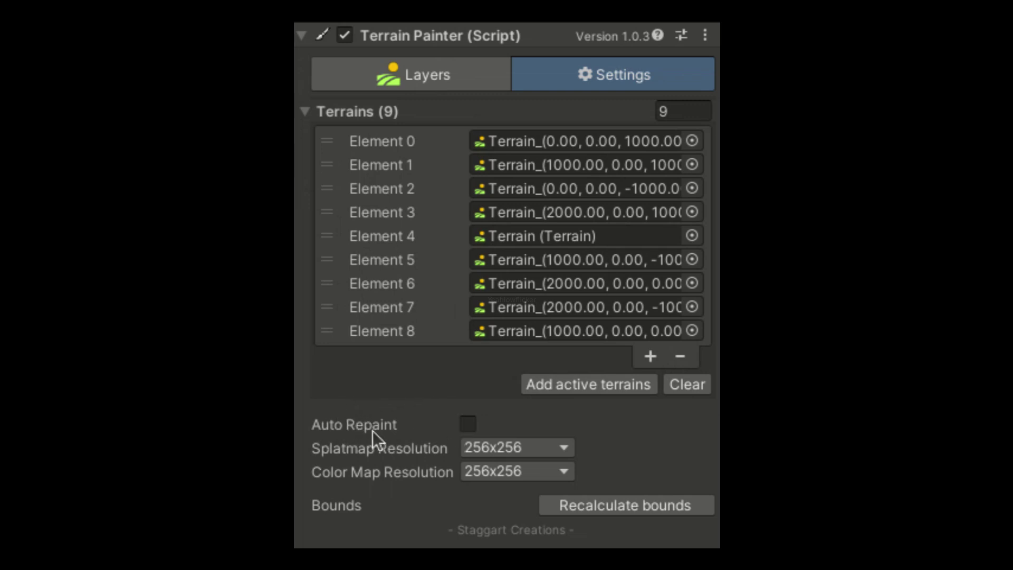
left_click(467, 423)
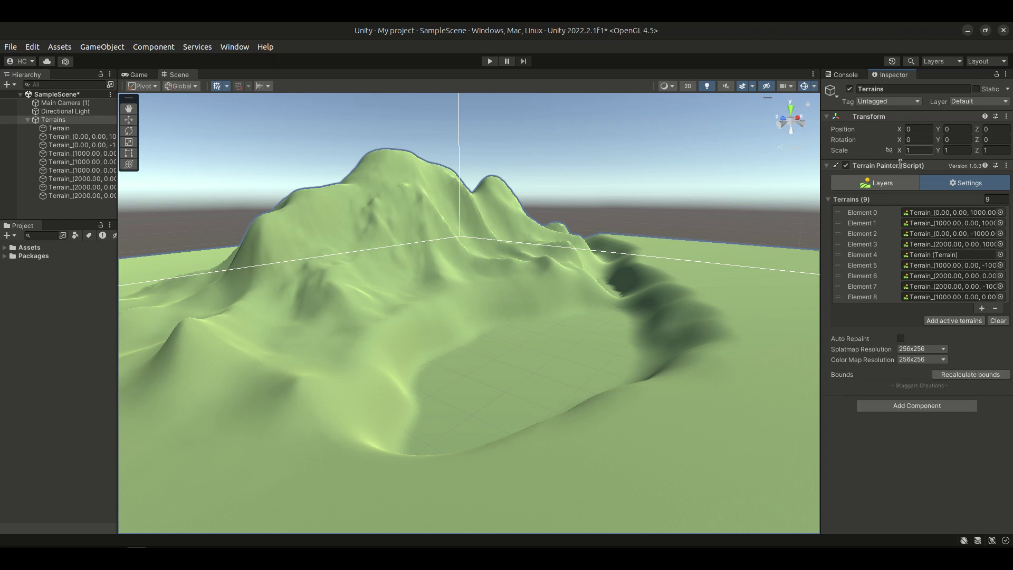
Show the Terrain Painter's layers and add the green grass NewLayer as the base terrain layer.
left_click(891, 178)
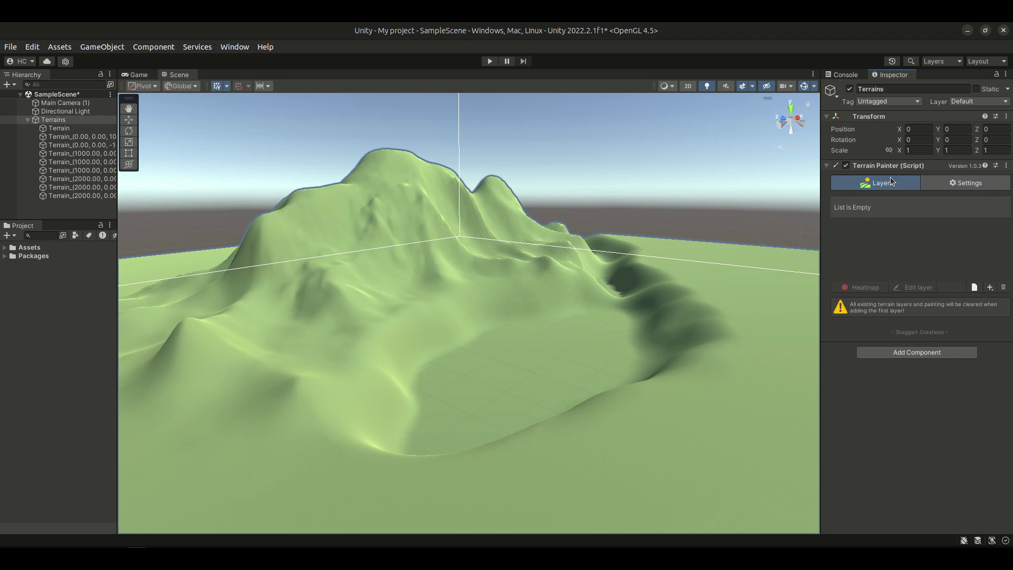
scroll(403, 289, "down", 2)
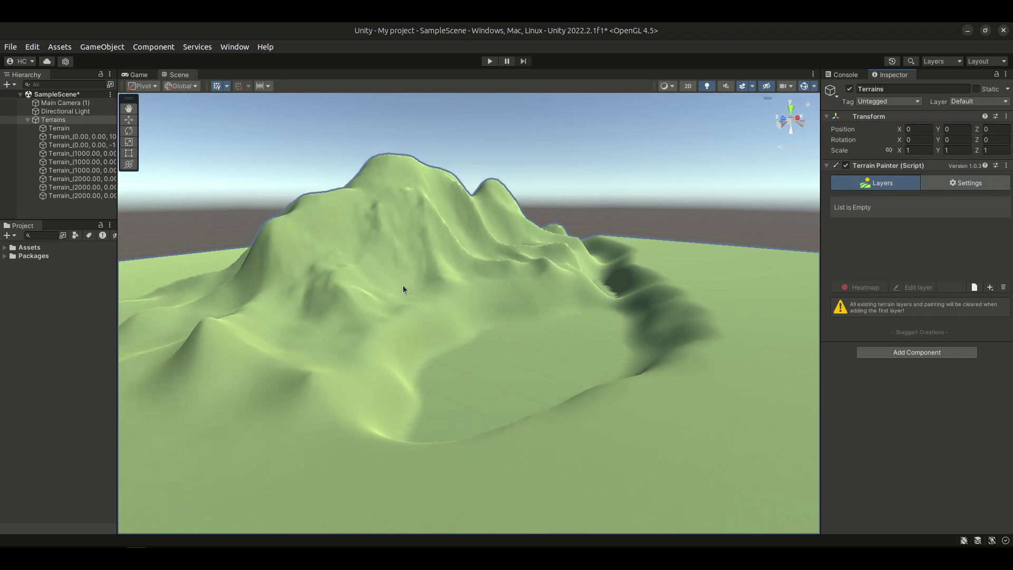
scroll(403, 289, "down", 2)
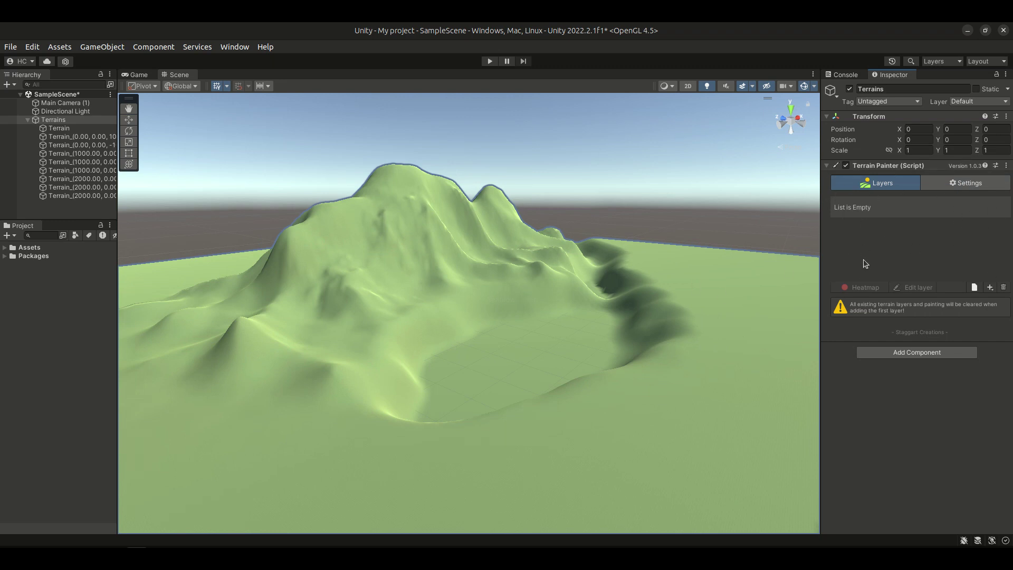
left_click(992, 290)
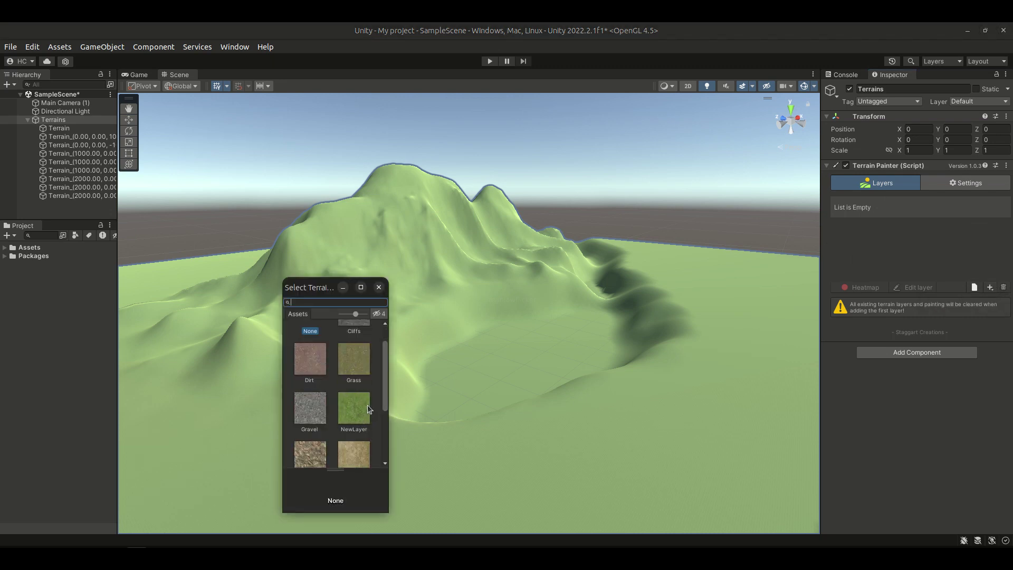
double_click(353, 413)
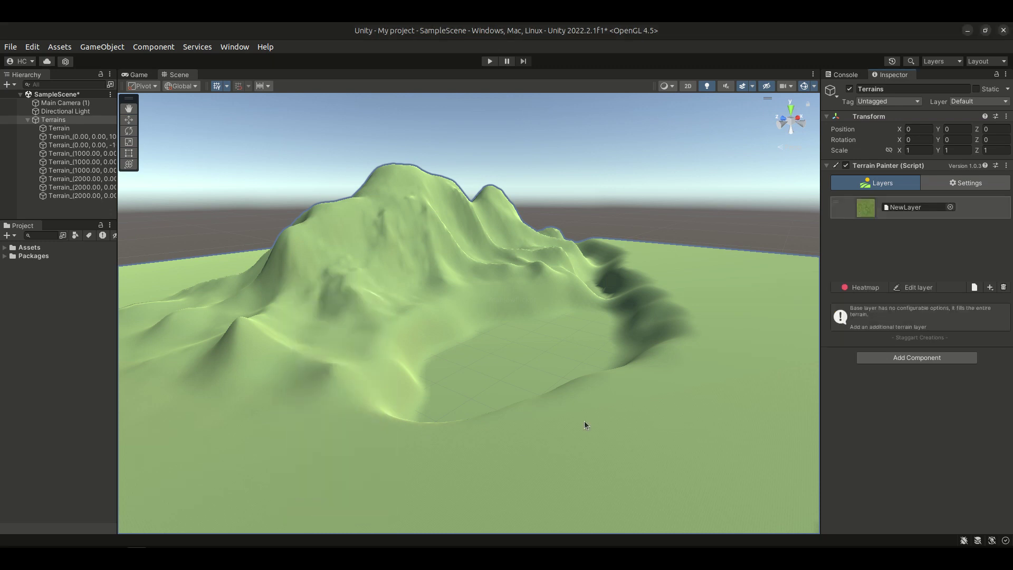
Add the demo Grass terrain layer as a second layer above NewLayer.
scroll(584, 421, "up", 4)
left_click(992, 289)
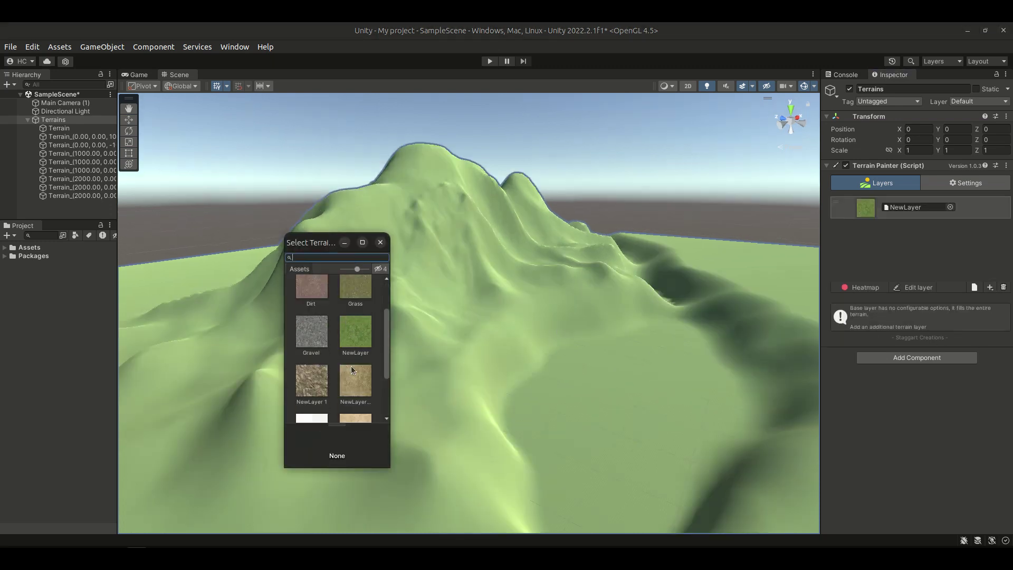
left_click(354, 347)
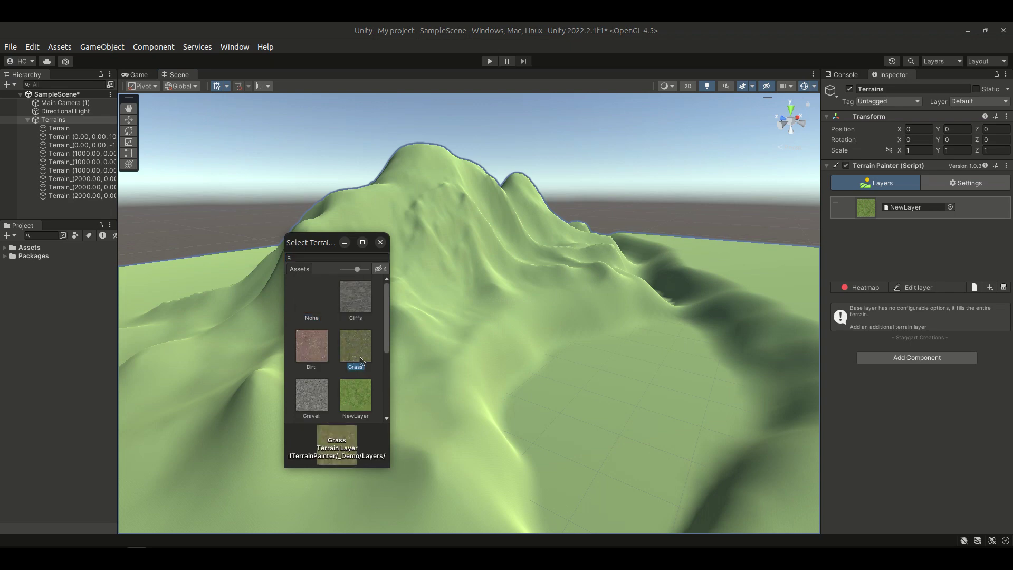
double_click(366, 350)
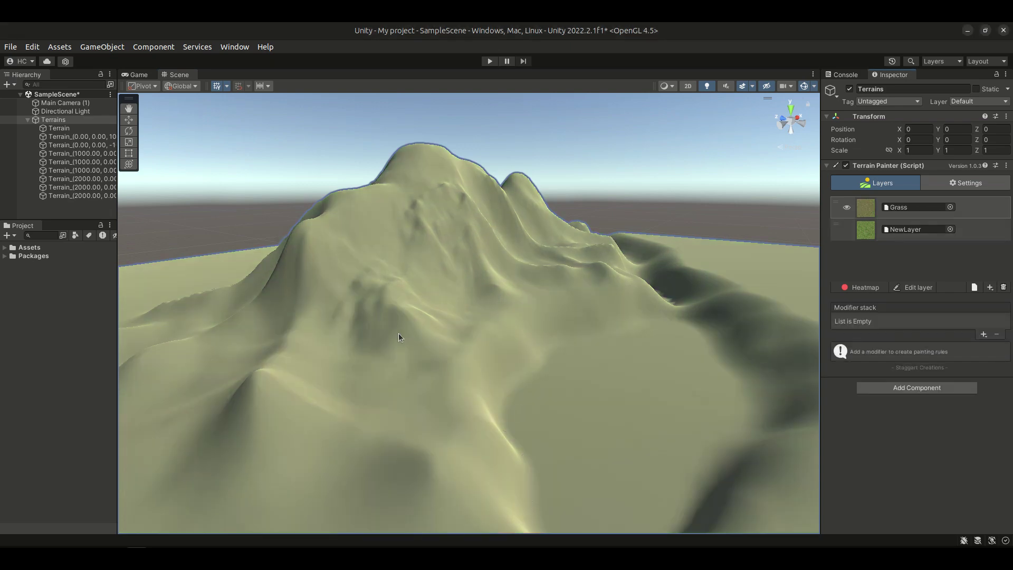
Examine the repainted mountain and select the NewLayer base layer to check its options.
mouse_move(527, 344)
middle_mouse_down()
mouse_move(507, 317)
mouse_move(524, 364)
middle_mouse_up()
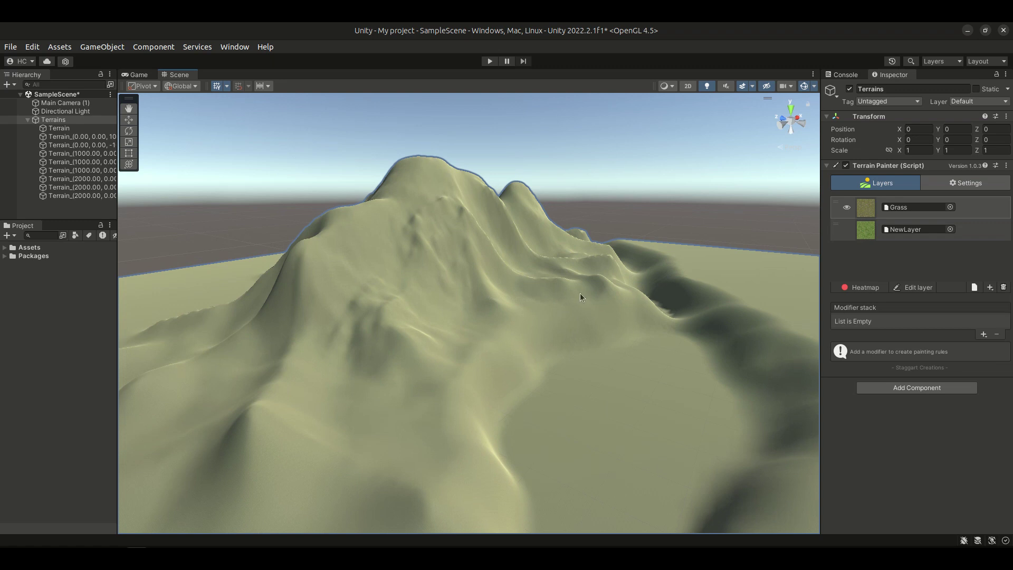
right_click_drag(580, 293, 574, 290)
middle_click_drag(592, 433, 576, 371)
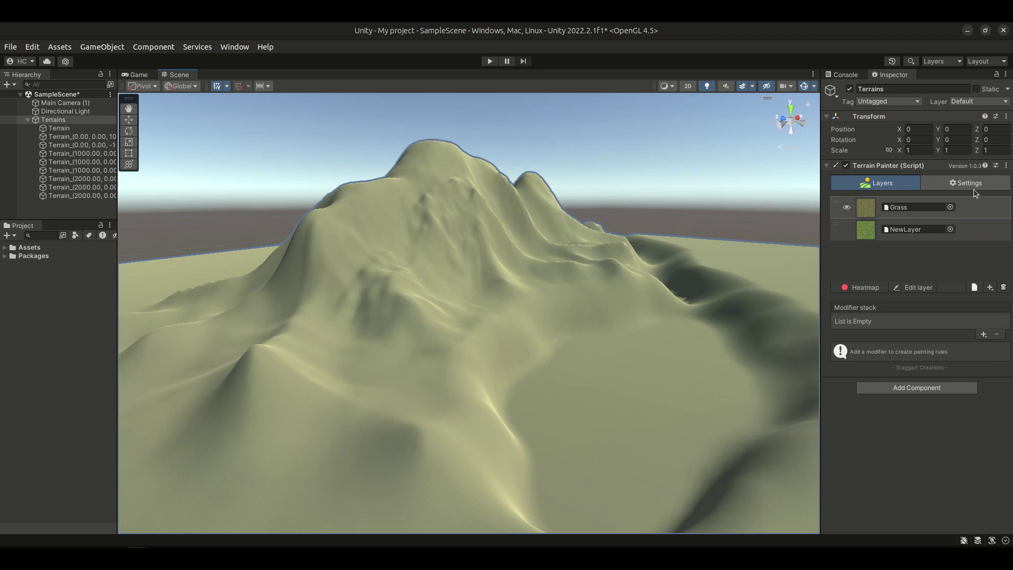
left_click(980, 230)
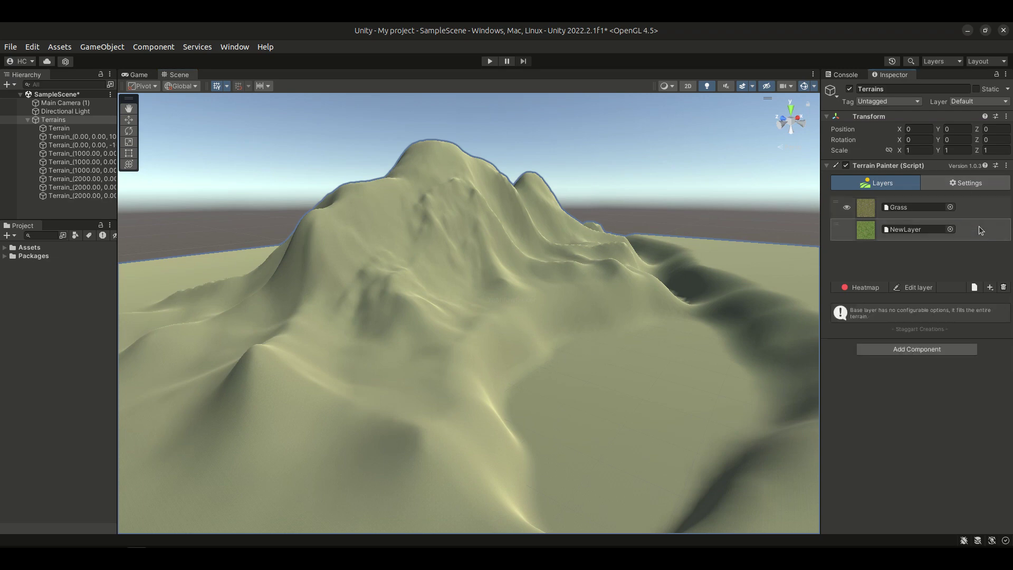
Toggle the Grass layer's visibility to compare the terrain with and without it, leaving the layer visible.
left_click(849, 209)
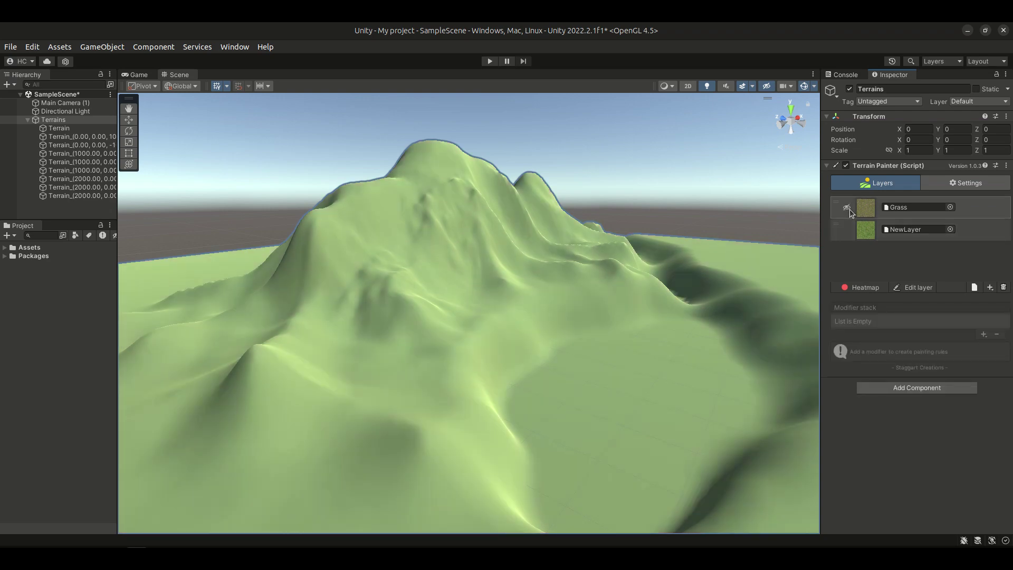
left_click(850, 209)
left_click(849, 209)
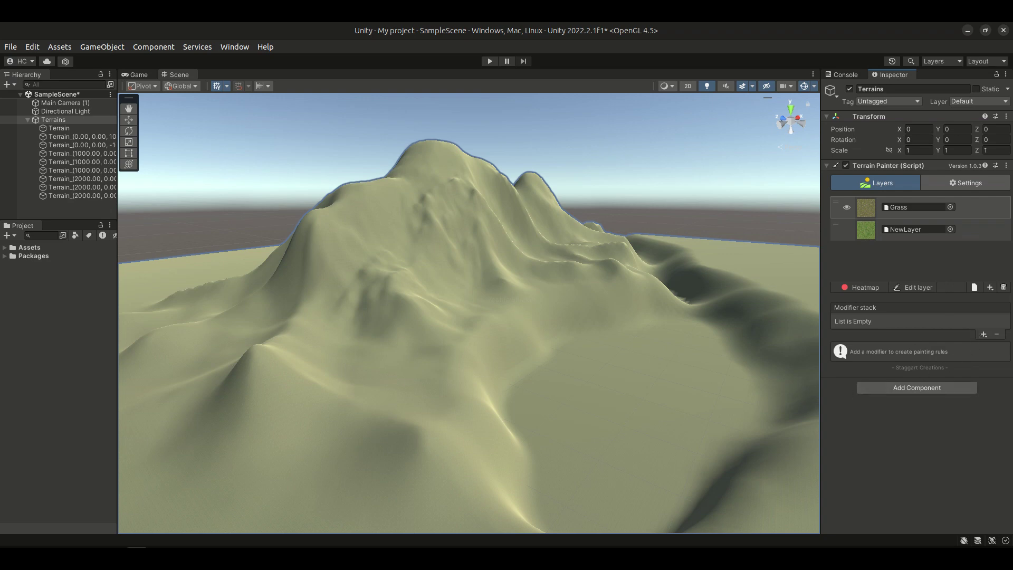
Add a Height modifier to the Grass layer and set its minimum height to 100.
left_click(984, 336)
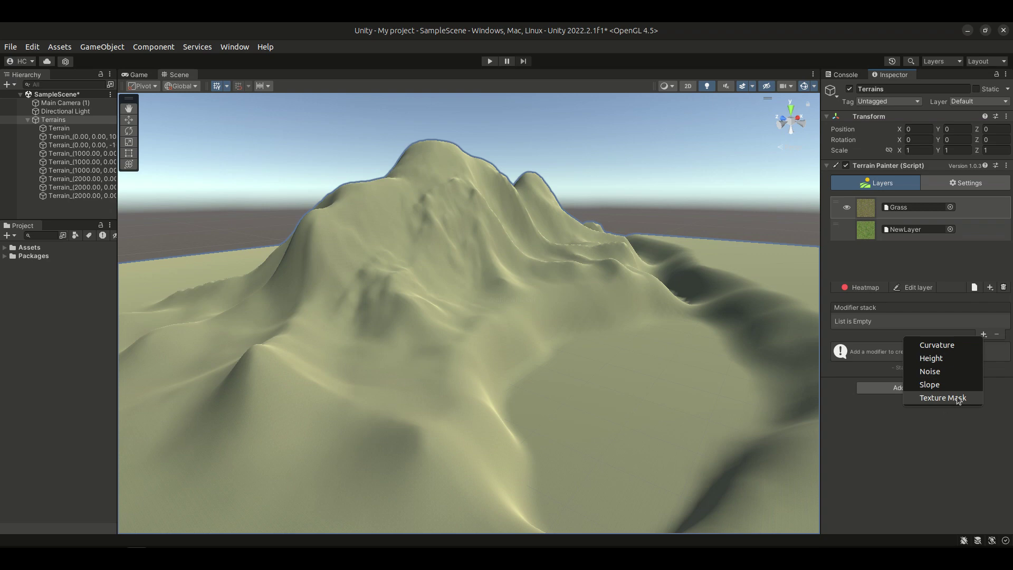
left_click(953, 361)
scroll(527, 312, "up", 3)
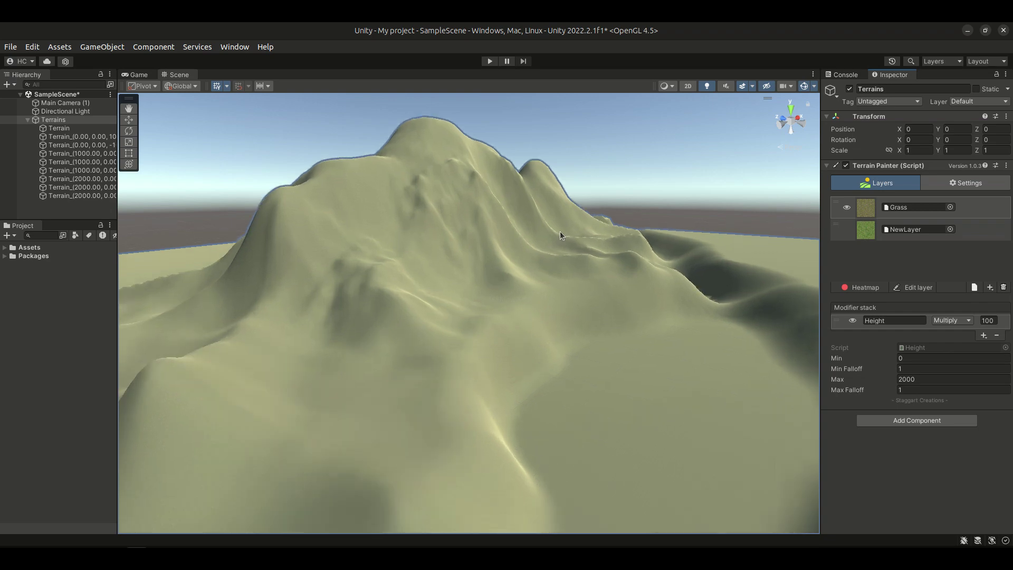
middle_click_drag(560, 236, 570, 321)
scroll(545, 325, "up", 3)
middle_click_drag(486, 354, 531, 299)
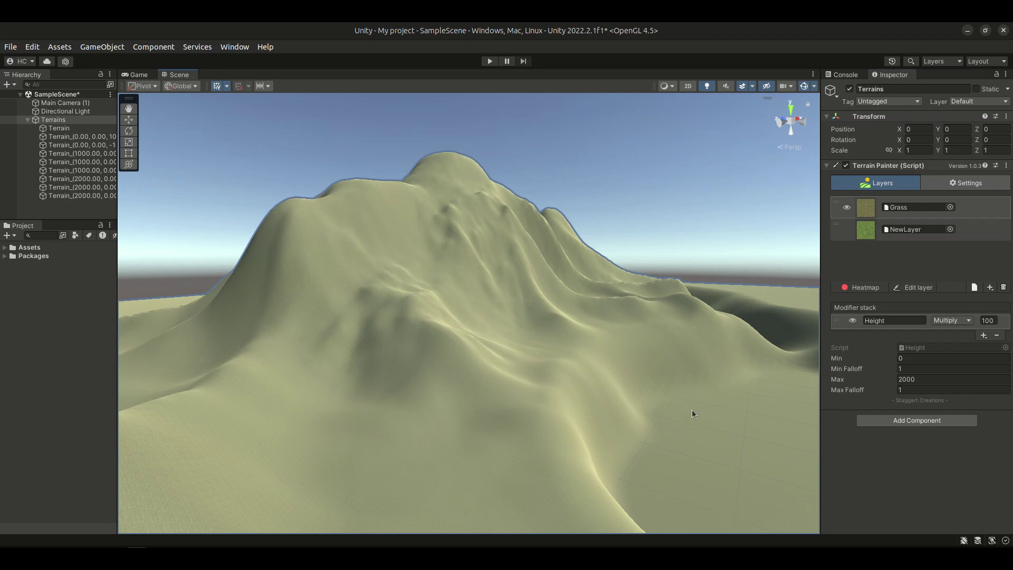
left_click(925, 358)
type("100")
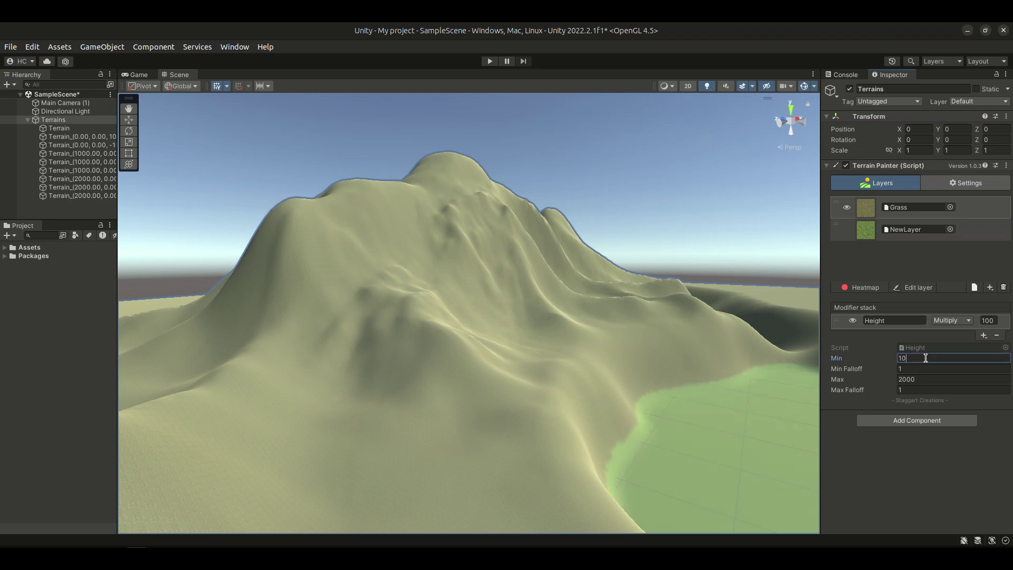
Set the Height modifier's maximum to 300 and inspect where the Grass layer ends on the mountain.
scroll(580, 357, "up", 3)
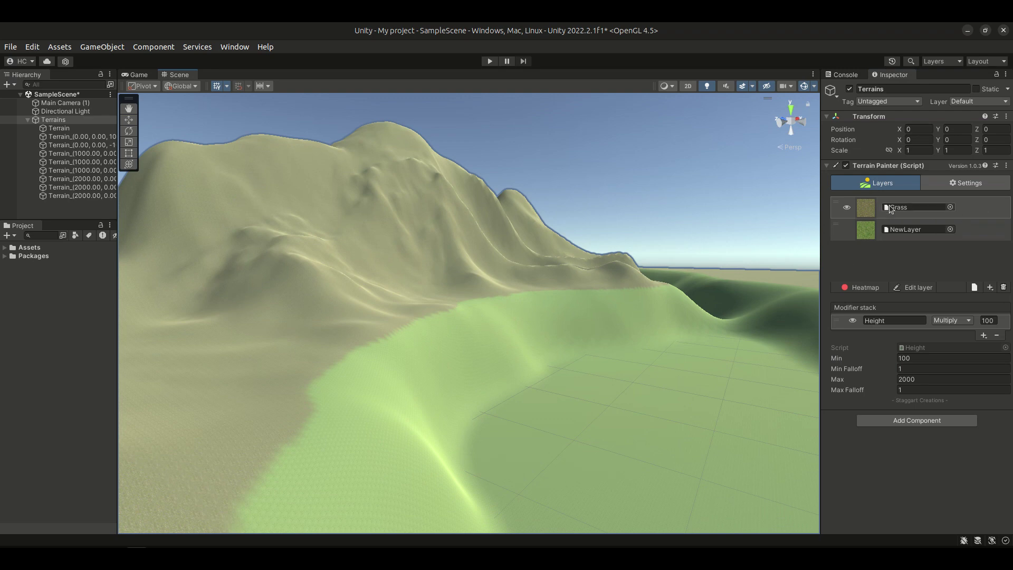
right_click_drag(315, 408, 314, 413)
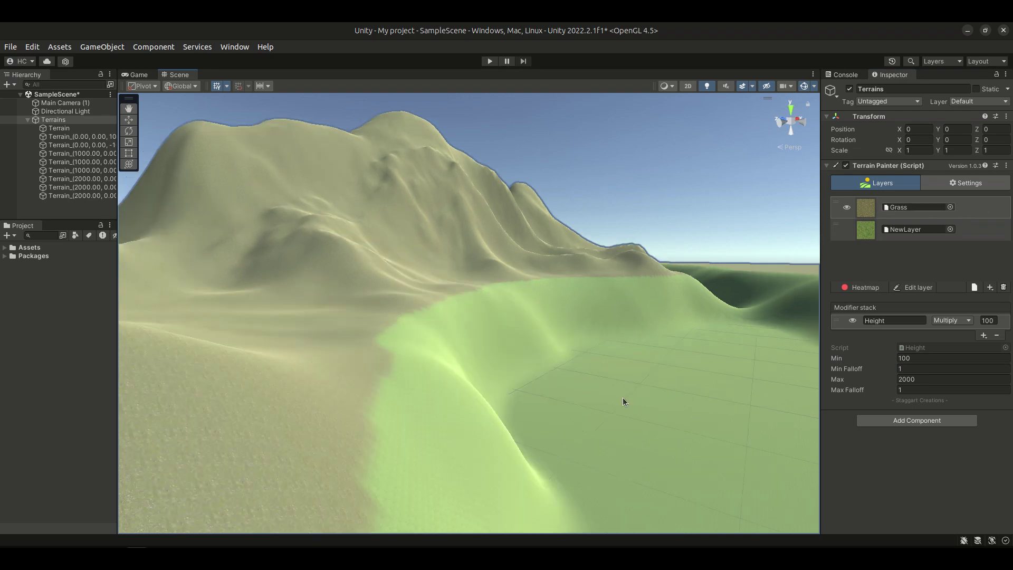
scroll(622, 397, "up", 2)
left_click(924, 381)
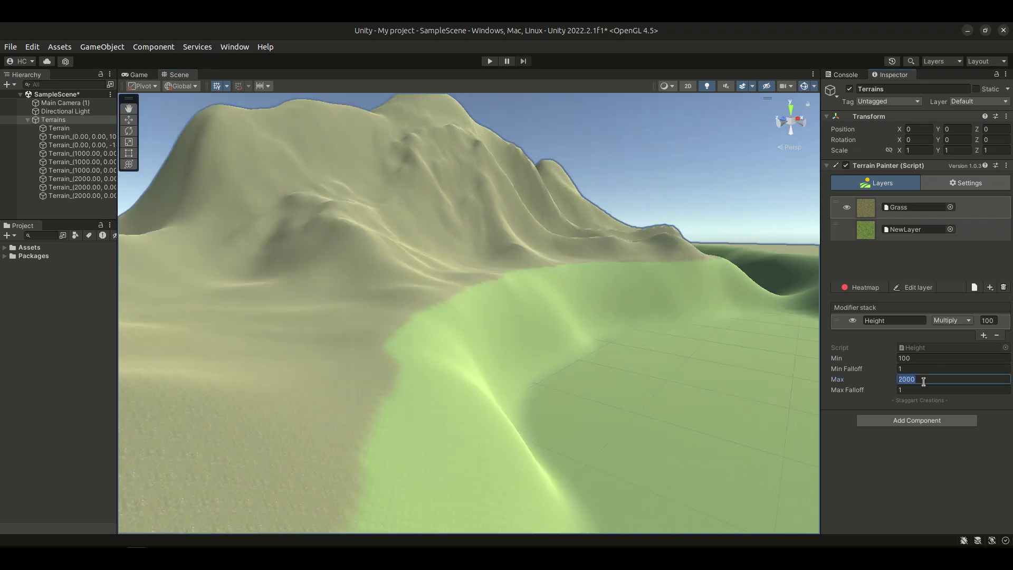
type("300")
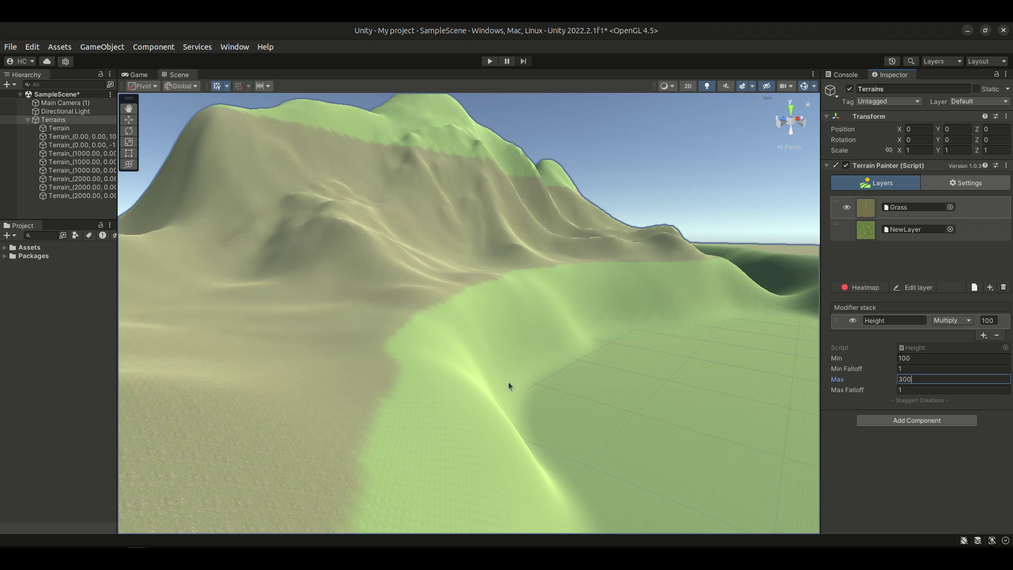
mouse_move(511, 385)
right_mouse_down()
mouse_move(475, 289)
mouse_move(524, 393)
right_mouse_up()
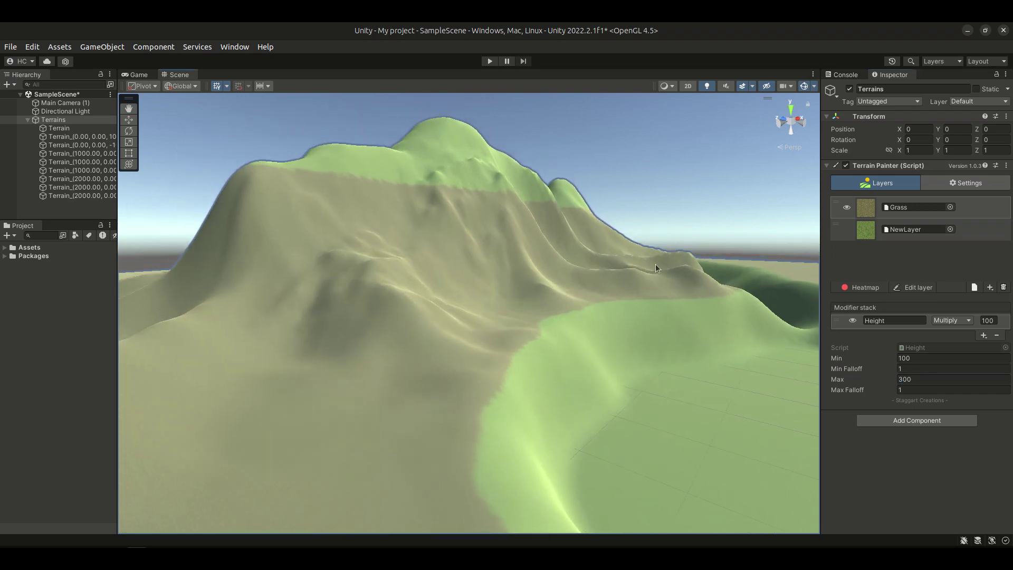
right_click_drag(618, 329, 468, 240)
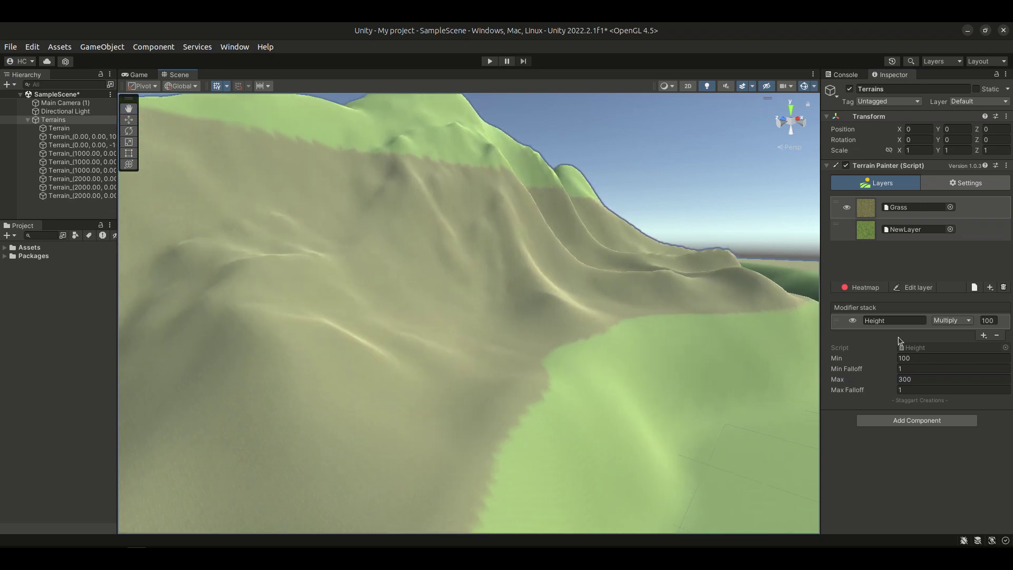
Set the Height modifier's Min Falloff to 50 and inspect the blend at the Grass layer's lower edge.
left_click(911, 368)
middle_click_drag(507, 467, 505, 434)
middle_click_drag(591, 425, 592, 403)
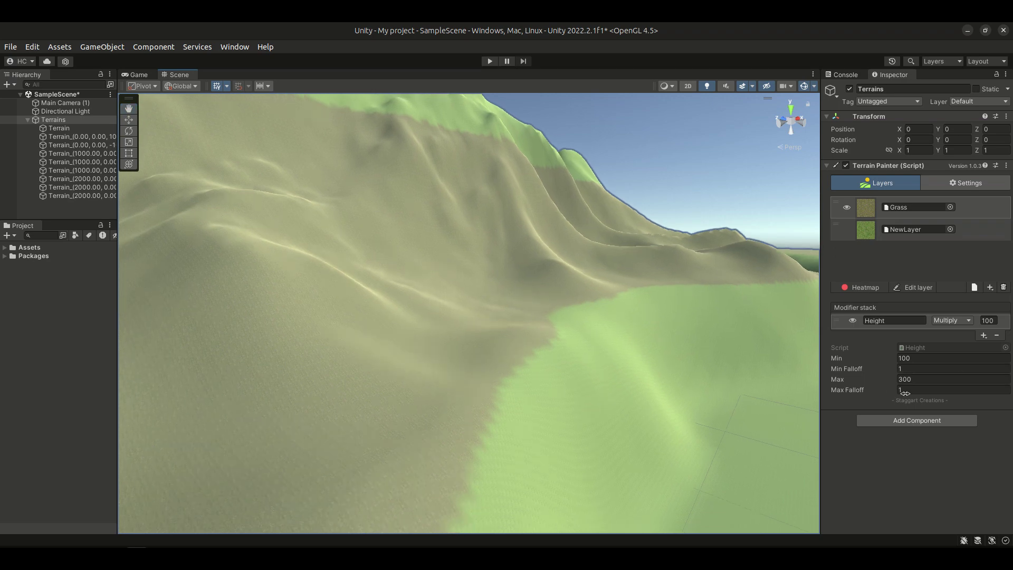
middle_click_drag(471, 263, 510, 263)
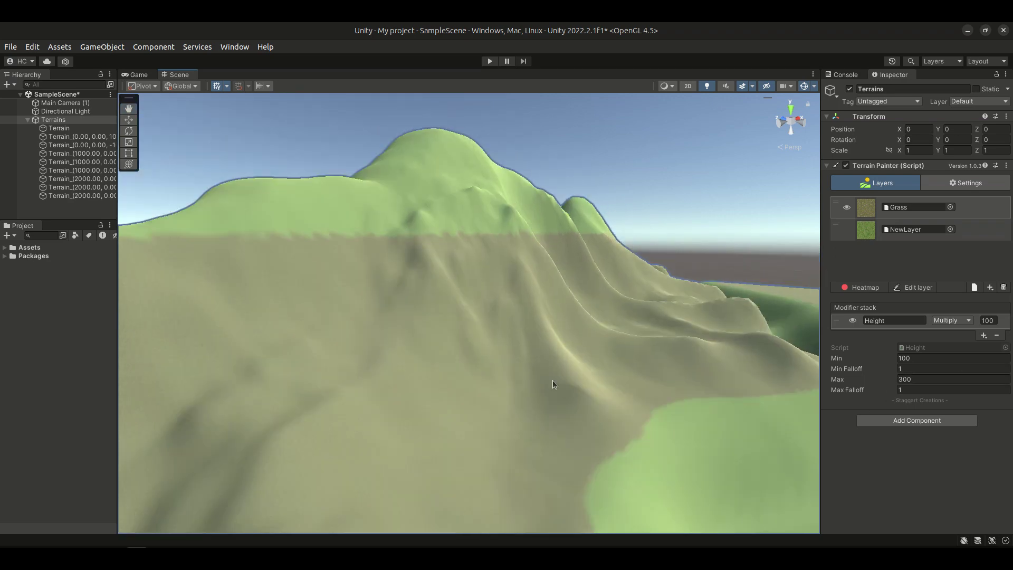
left_click(929, 368)
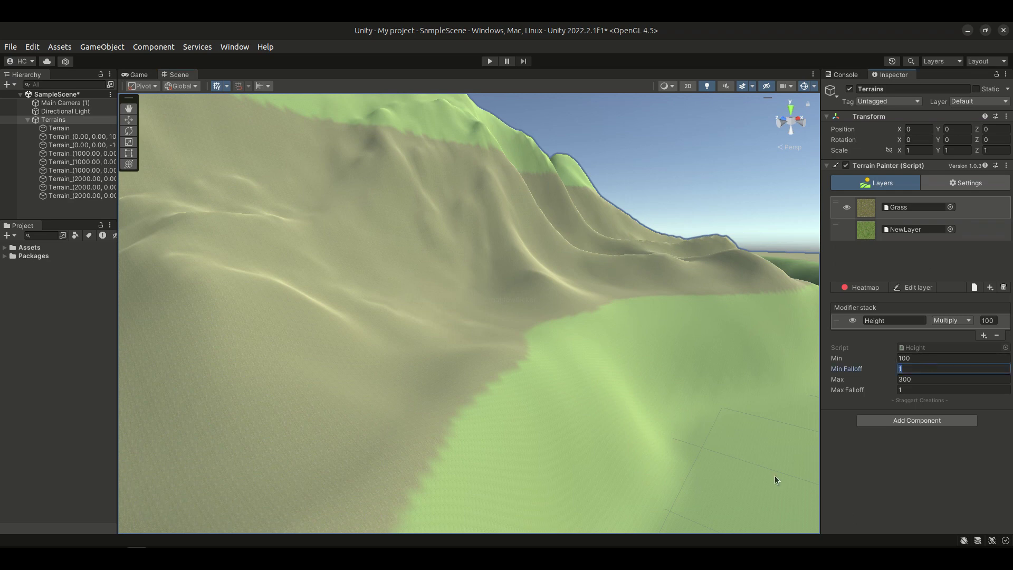
type("50")
middle_click_drag(623, 439, 618, 401)
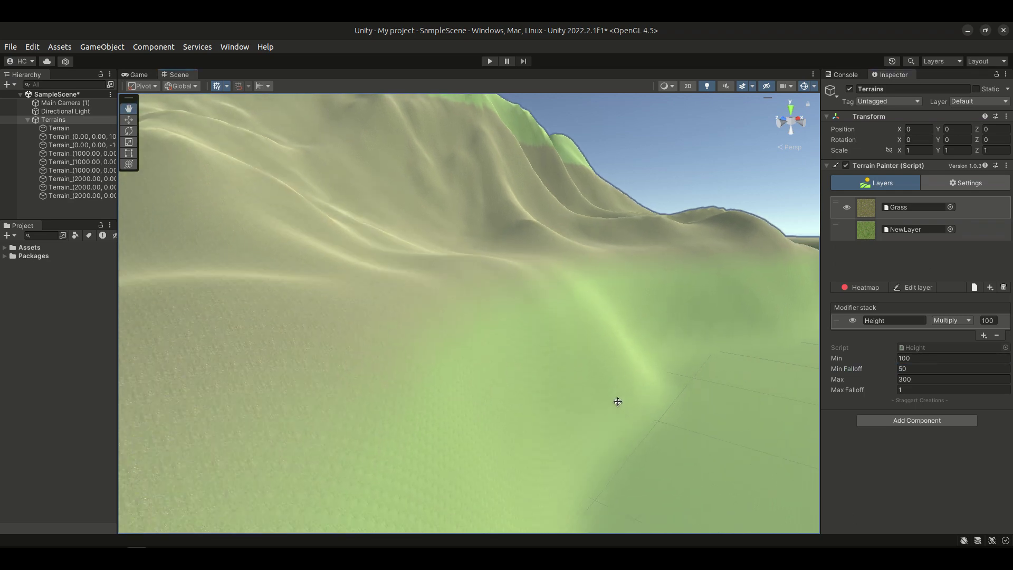
middle_click_drag(431, 331, 573, 399)
middle_click_drag(664, 361, 416, 325)
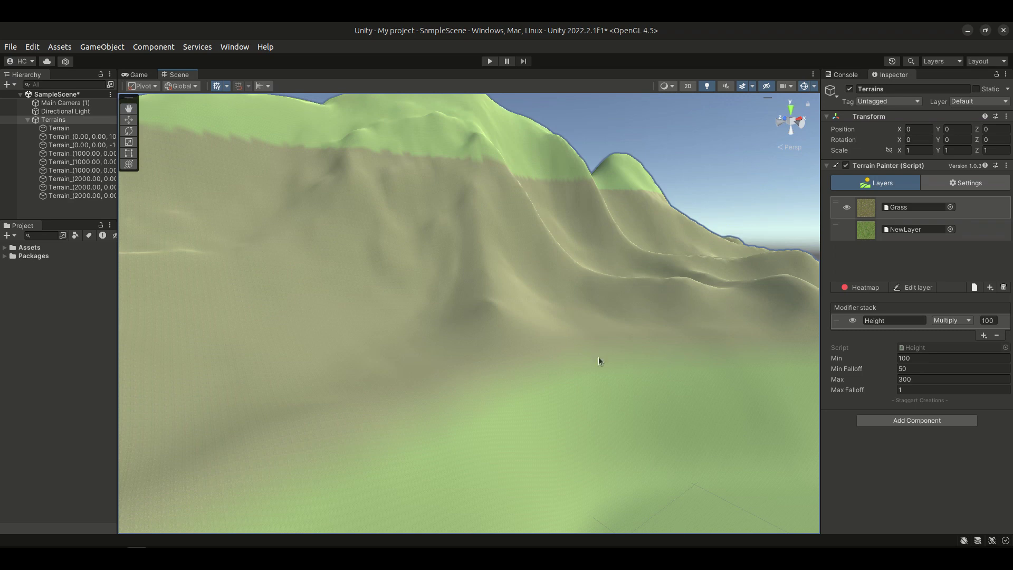
Set the Height modifier's Max Falloff to 100 and inspect the blend near the mountain's peak.
left_click_drag(915, 390, 376, 329)
type("100")
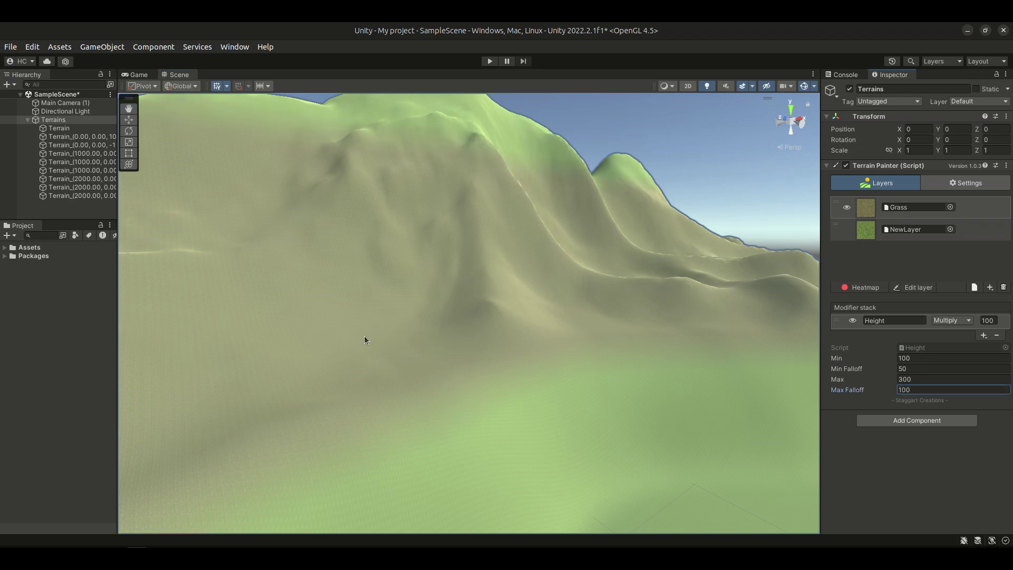
middle_click_drag(382, 243, 435, 318)
scroll(435, 317, "down", 3)
scroll(468, 355, "down", 4)
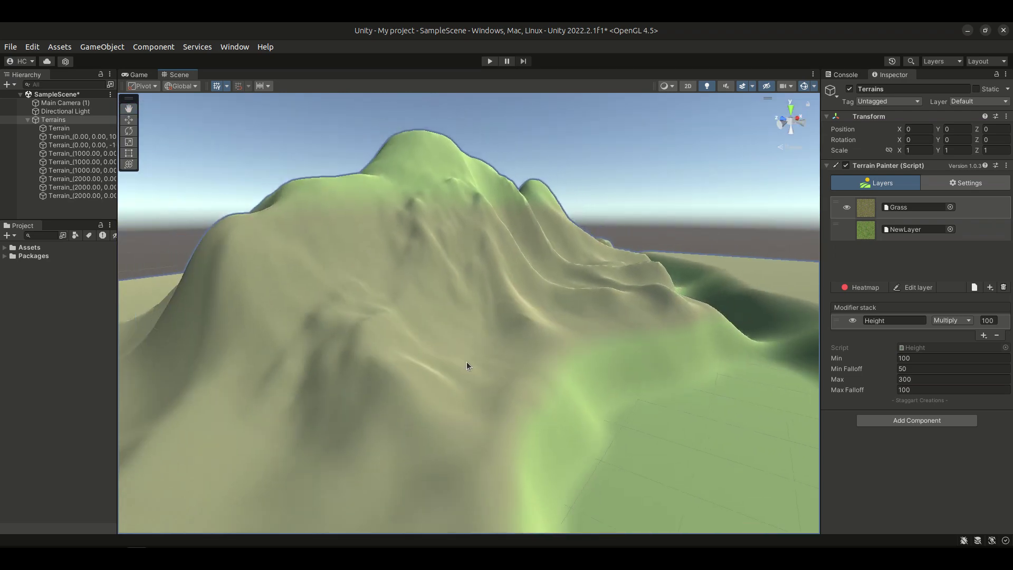
left_click_drag(466, 365, 533, 332, "alt")
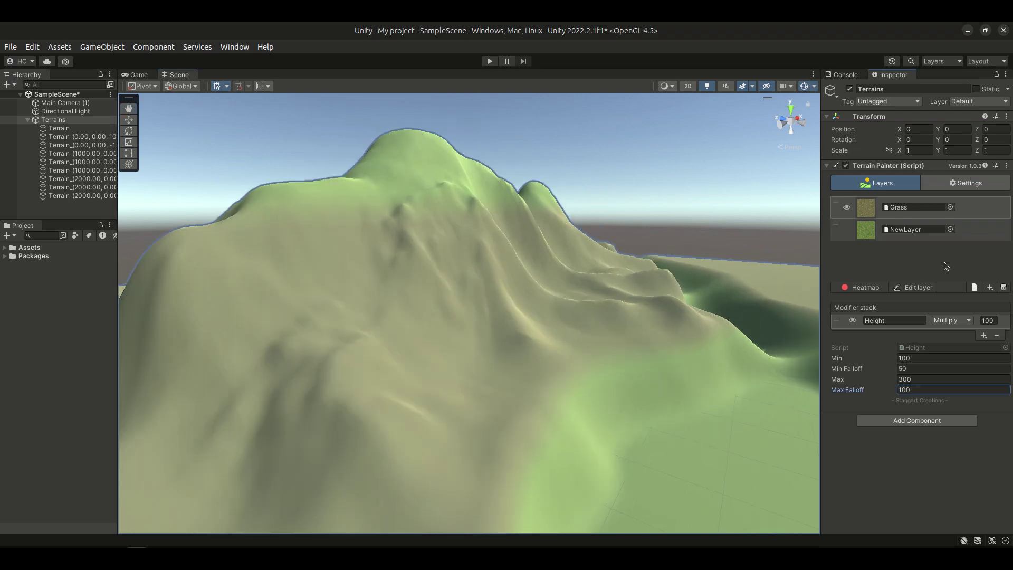
Remove the Grass layer with its Height modifier from the Terrain Painter, keeping only the NewLayer base layer.
left_click(1004, 288)
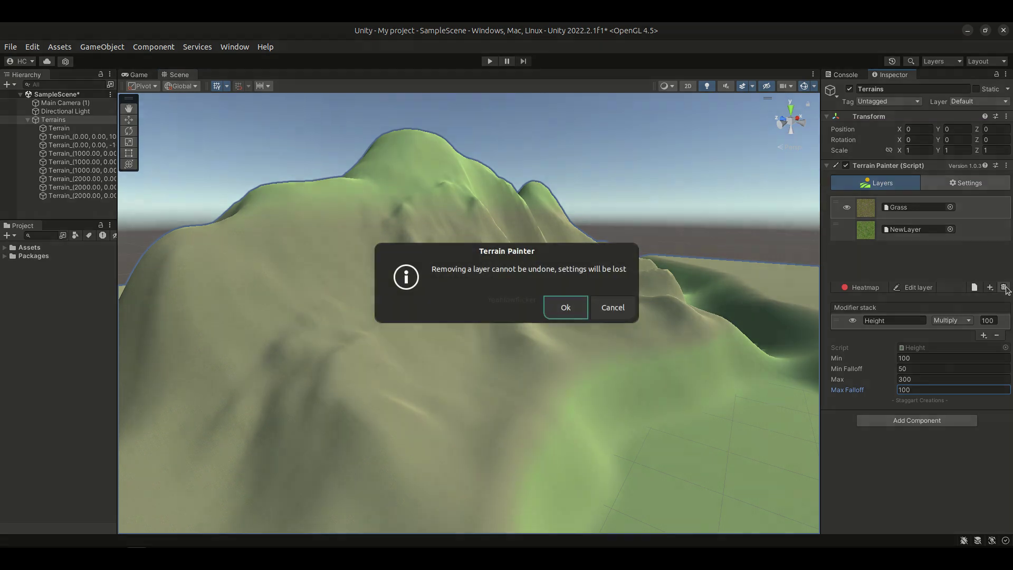
left_click(558, 308)
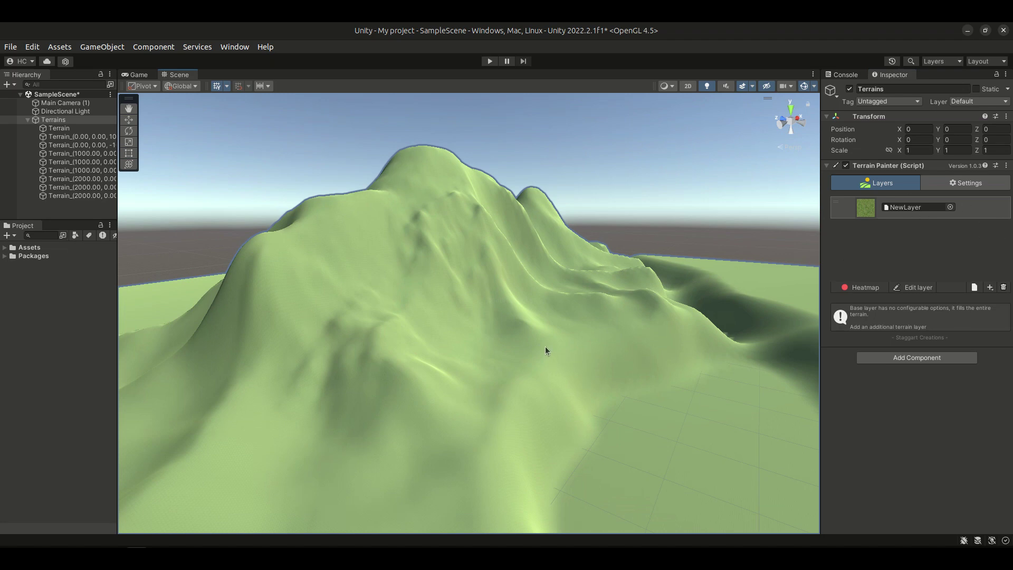
scroll(545, 348, "down", 2)
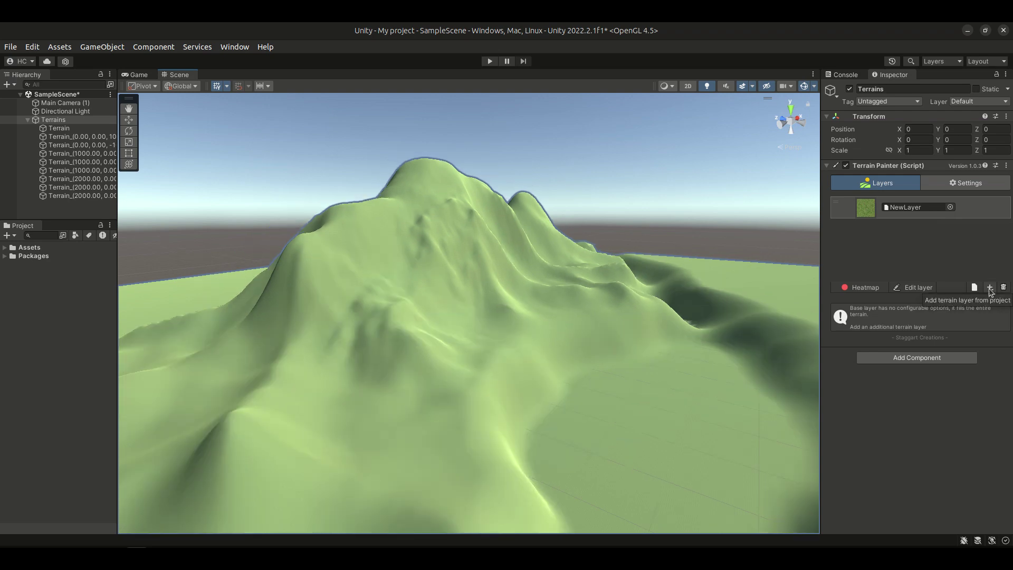
Add the Cliffs terrain layer from the project above NewLayer and inspect the mountain's rock texture.
left_click(990, 289)
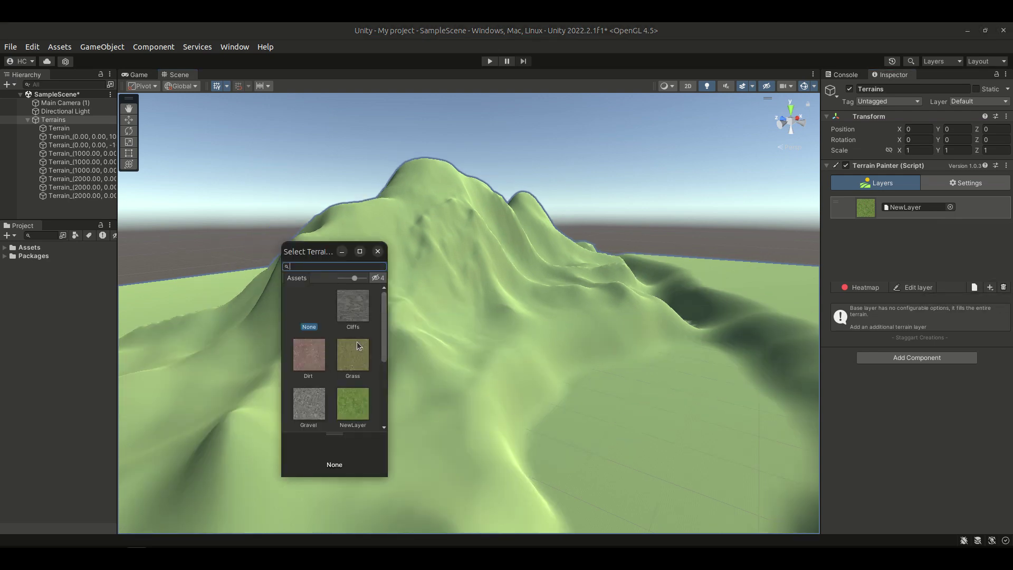
double_click(350, 304)
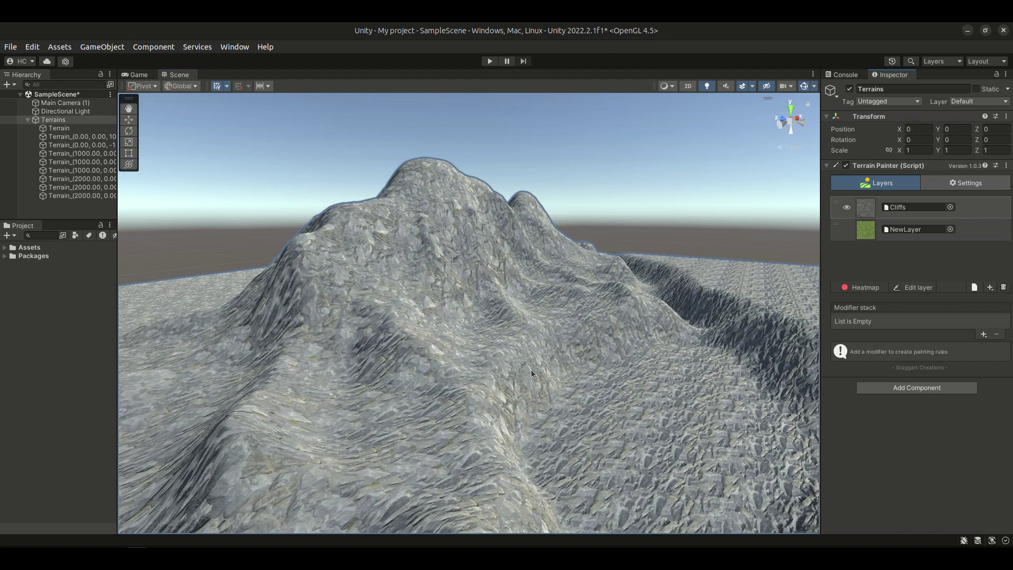
scroll(531, 370, "down", 5)
middle_click_drag(478, 396, 476, 417)
scroll(474, 290, "up", 6)
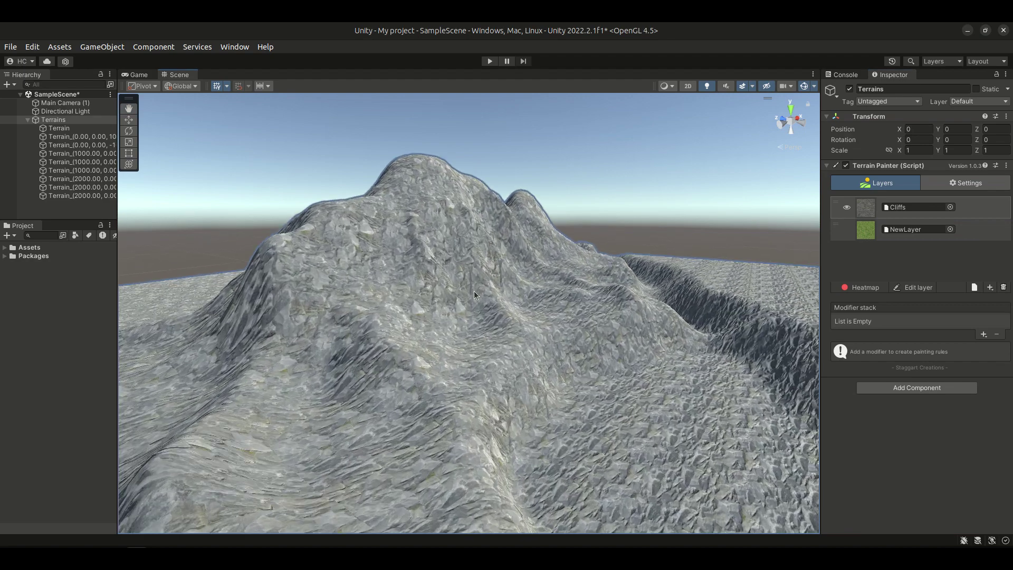
scroll(474, 290, "up", 2)
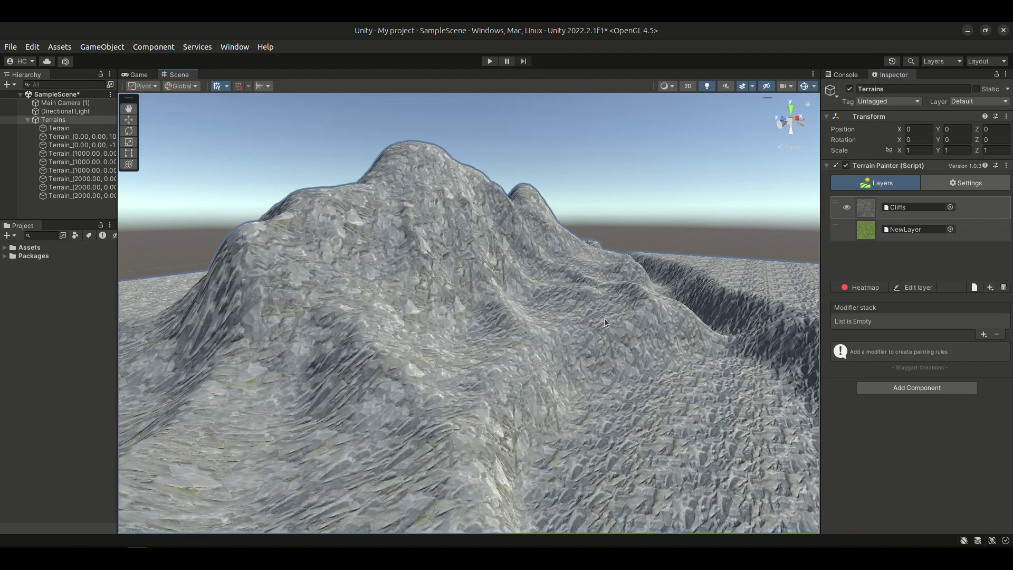
Add a Slope modifier to the Cliffs layer and set its minimum slope to 10.
left_click(984, 335)
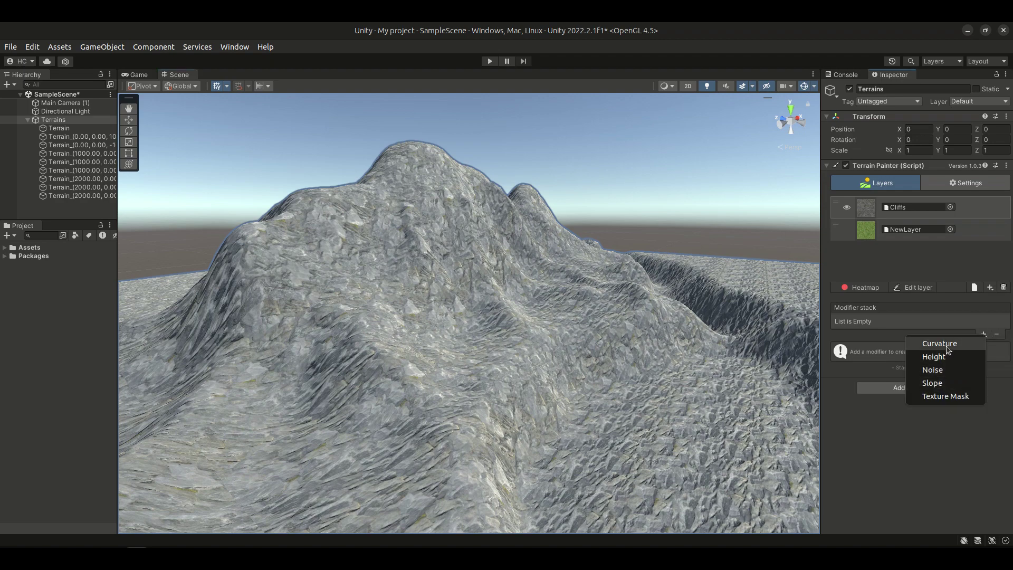
left_click(953, 384)
scroll(539, 232, "up", 2)
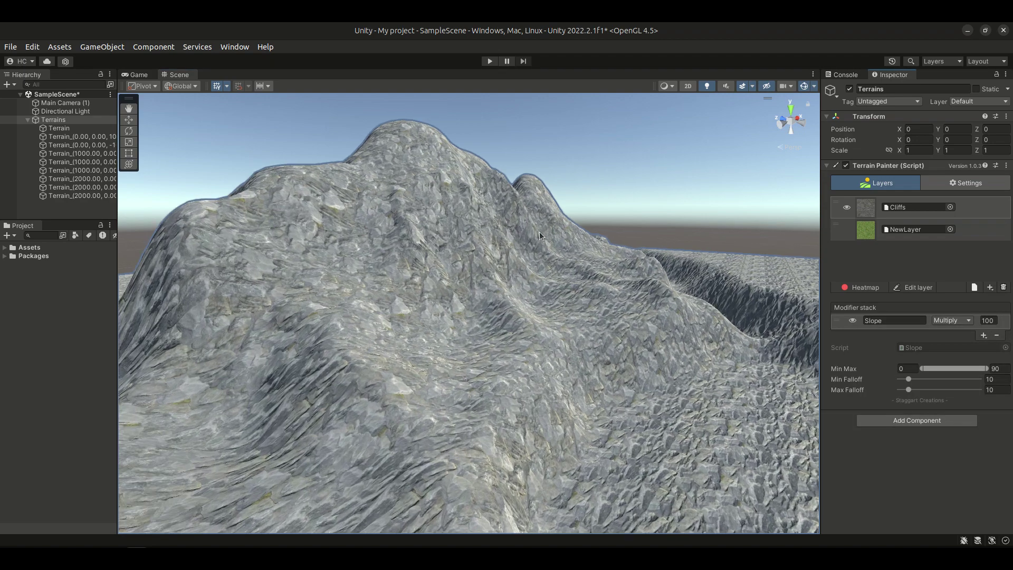
scroll(539, 232, "up", 3)
middle_click_drag(437, 207, 460, 264)
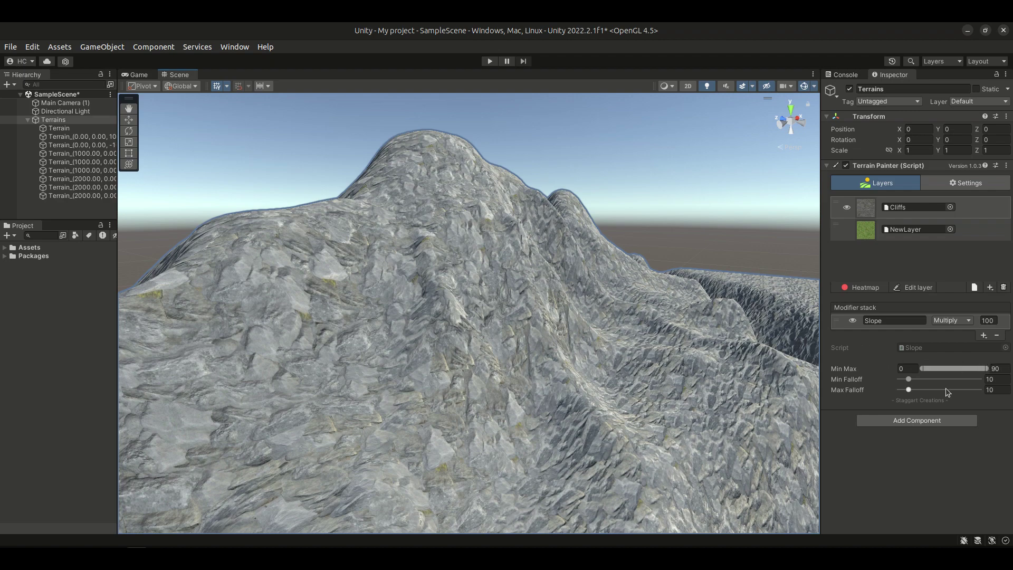
scroll(506, 397, "up", 2)
left_click(909, 367)
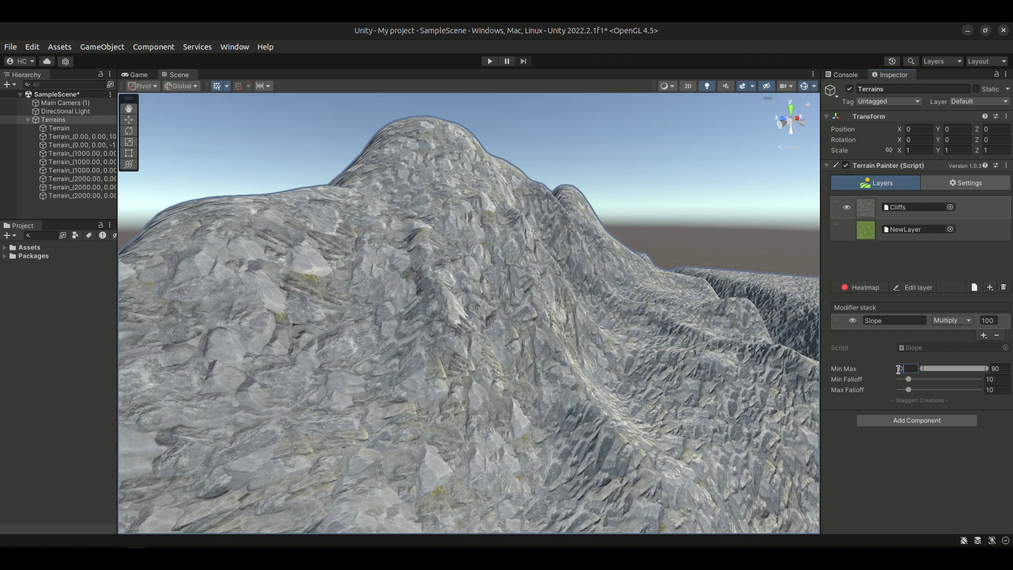
key("BackSpace")
type("10")
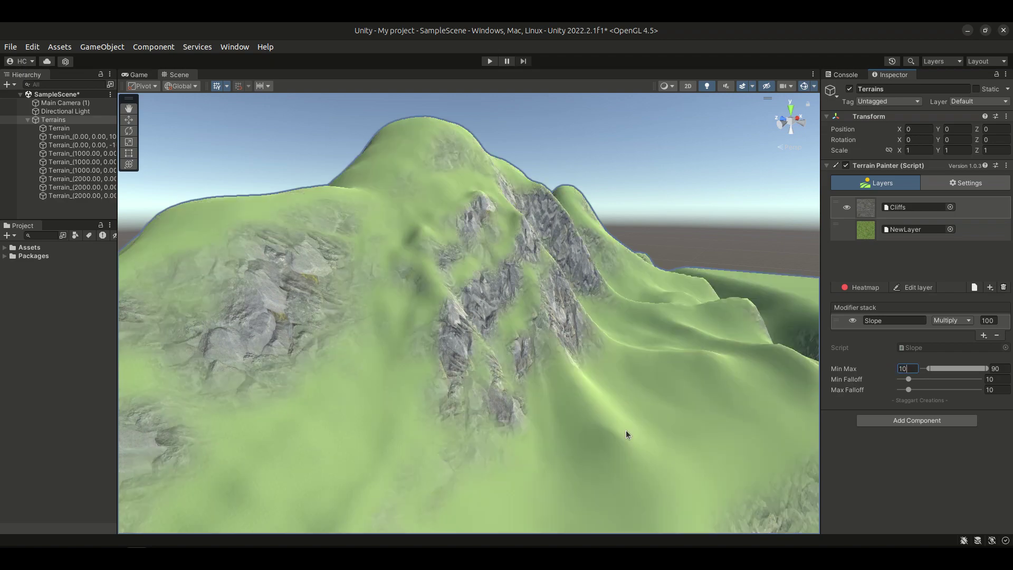
Examine from several sides how the Cliffs texture covers the mountain's steep faces and blends into the grass.
middle_click_drag(594, 363, 393, 375)
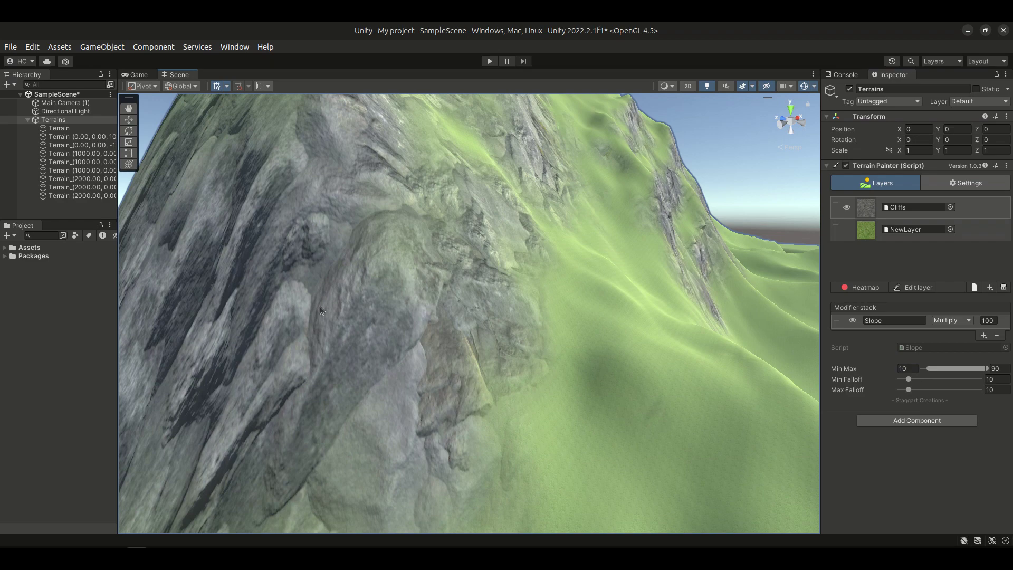
scroll(347, 301, "down", 5)
right_click_drag(347, 301, 391, 320)
middle_click_drag(392, 320, 479, 291)
right_click_drag(479, 291, 480, 292)
middle_click_drag(480, 292, 586, 306)
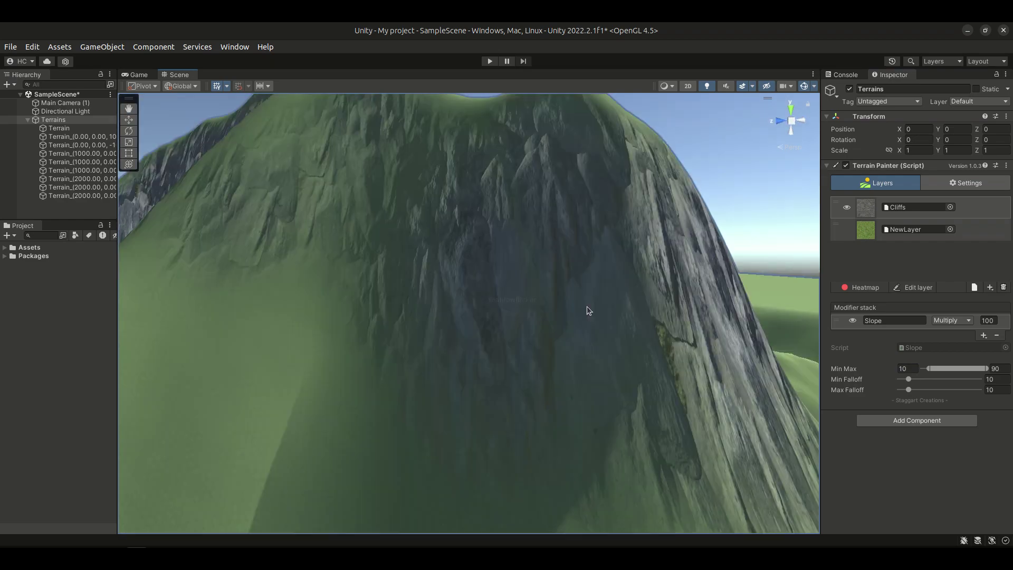
right_click_drag(587, 306, 589, 249)
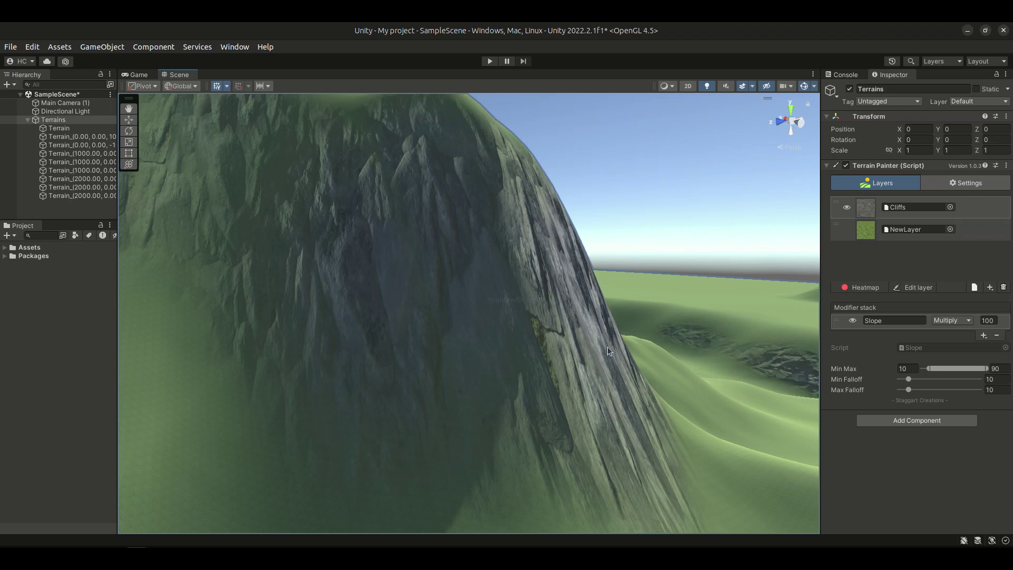
Set the Cliffs layer's Slope modifier min falloff to about 12.6.
scroll(607, 346, "down", 5)
right_click_drag(607, 347, 609, 368)
middle_click_drag(610, 368, 524, 359)
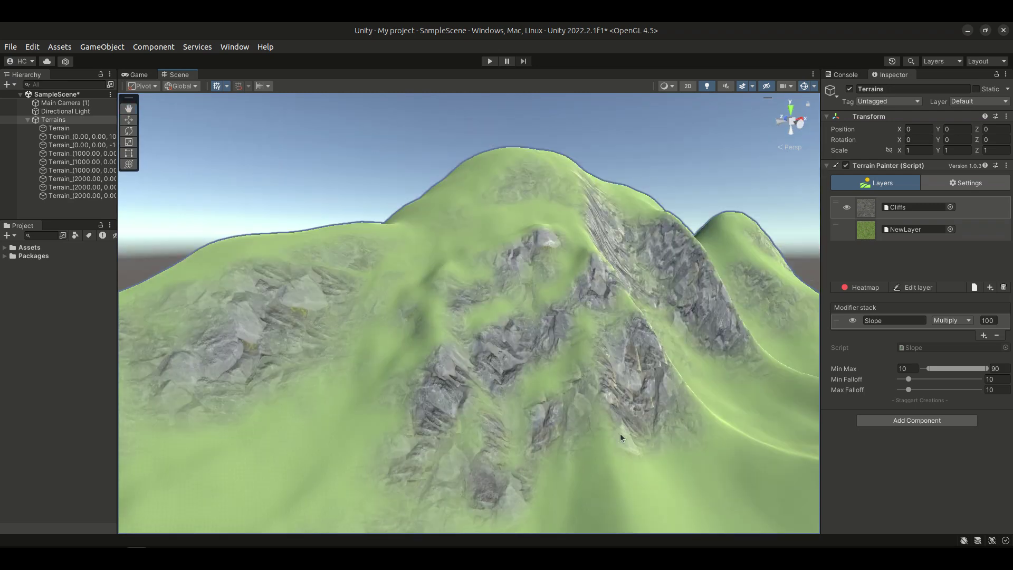
middle_click_drag(622, 439, 602, 389)
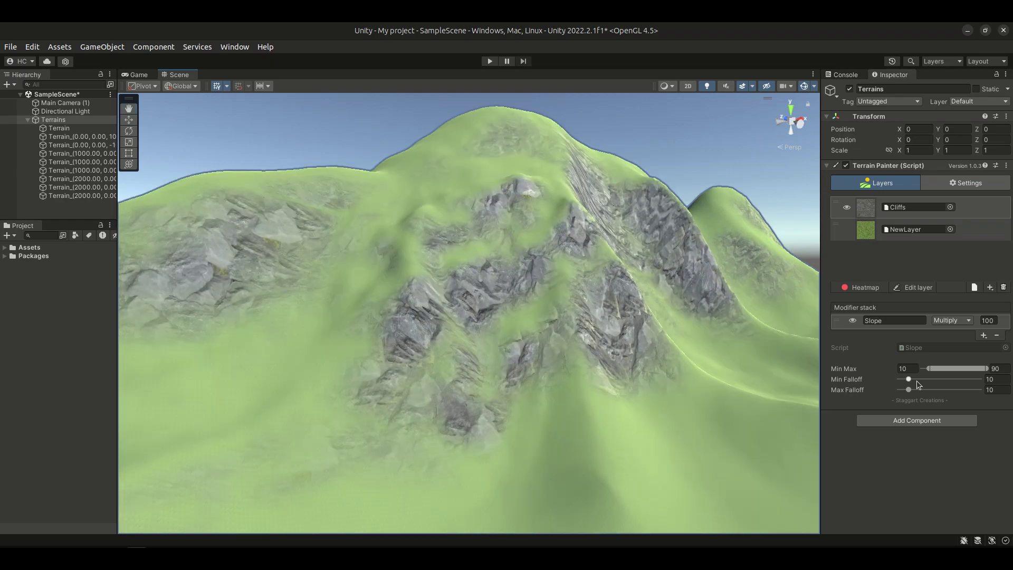
left_click_drag(909, 378, 911, 379)
middle_click_drag(304, 408, 385, 358)
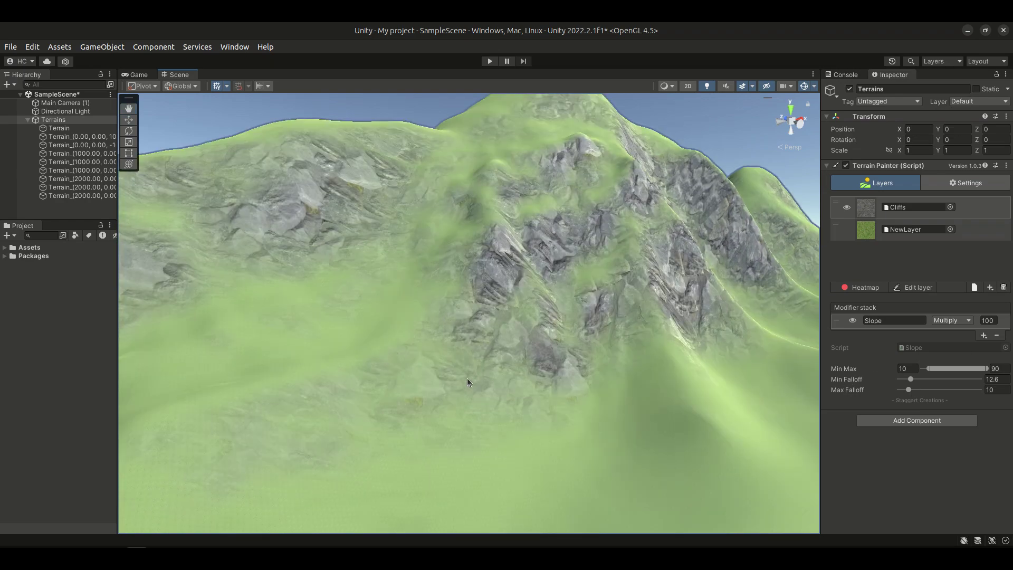
Refine the Cliffs layer's Slope modifier to a minimum slope of 11, min falloff of 9.3 and max falloff of 6.
middle_click_drag(468, 380, 472, 346)
scroll(581, 357, "down", 8)
scroll(473, 346, "up", 3)
scroll(650, 308, "down", 3)
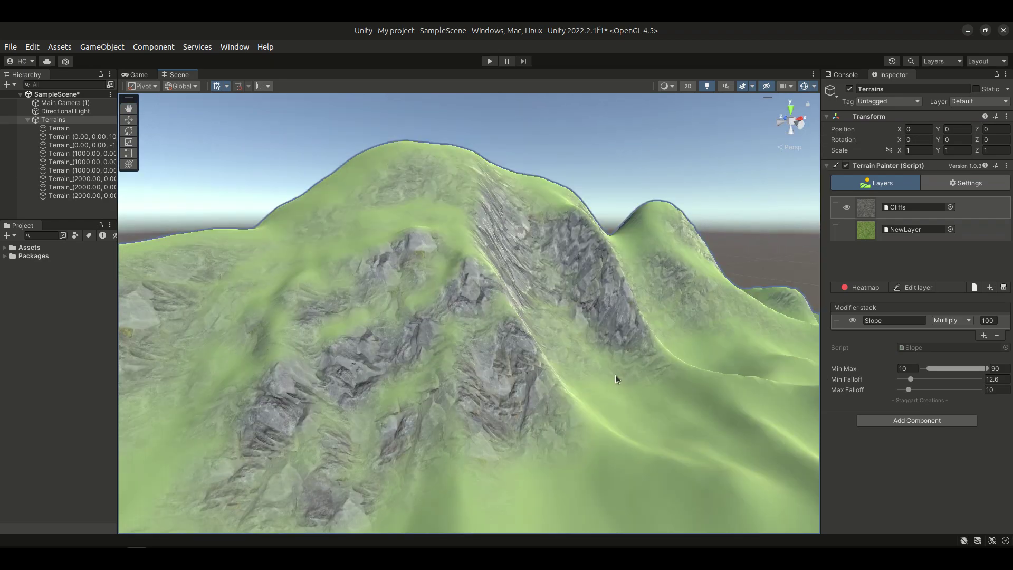
left_click_drag(909, 387, 913, 387)
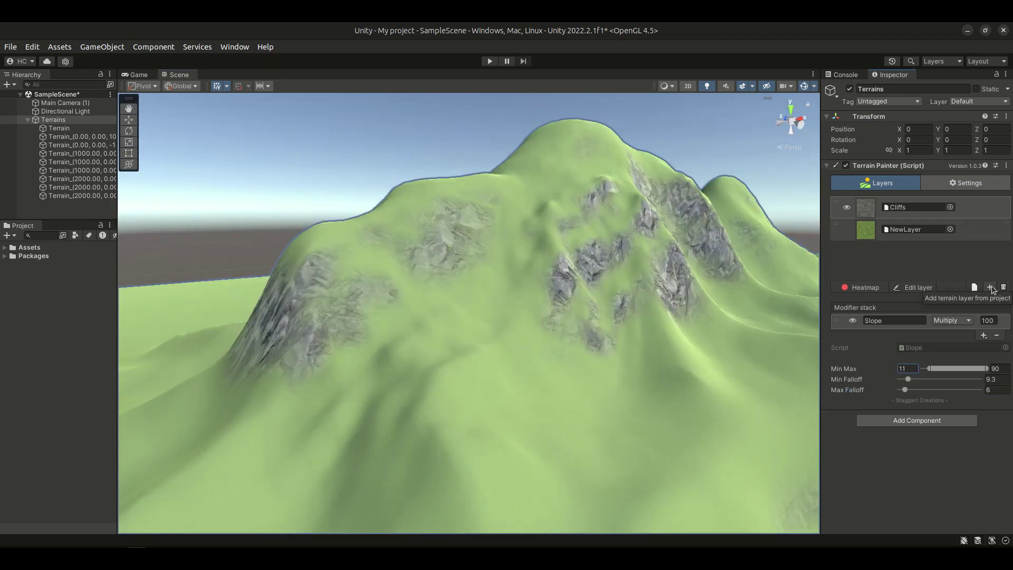
Add the NewLayer 1 terrain layer from the project above Cliffs and give it a Curvature modifier.
left_click(991, 288)
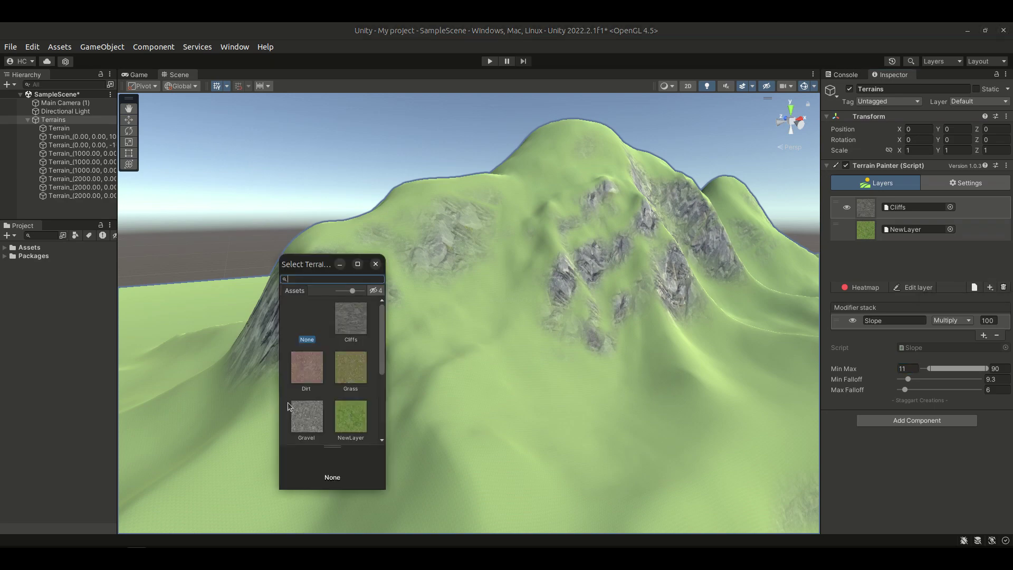
double_click(306, 396)
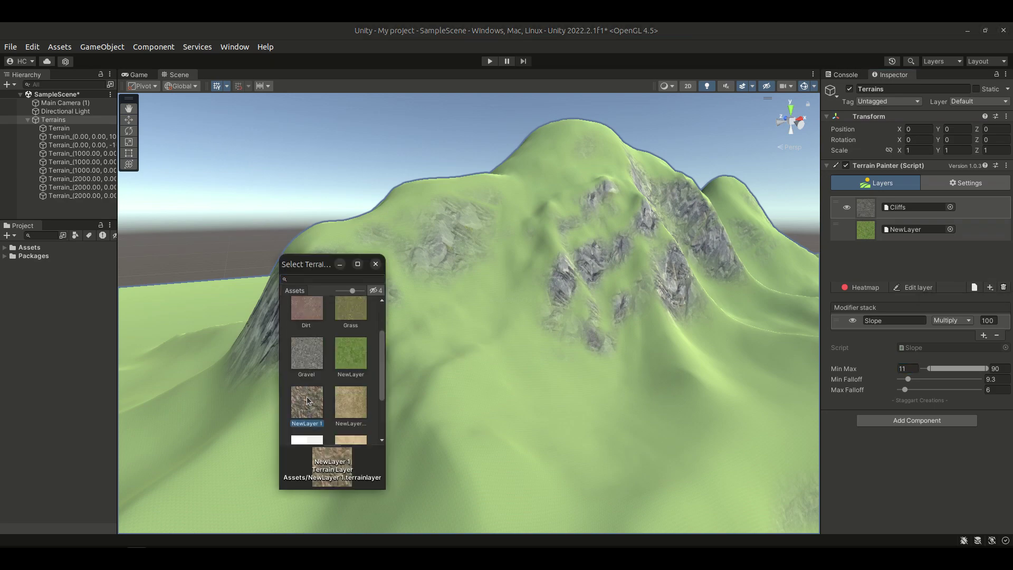
left_click(984, 334)
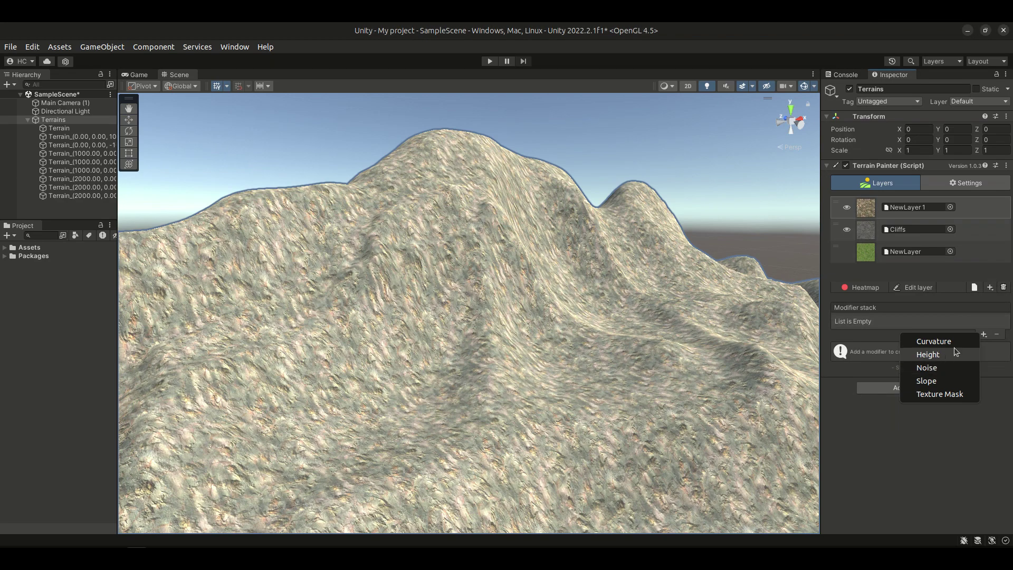
left_click(958, 341)
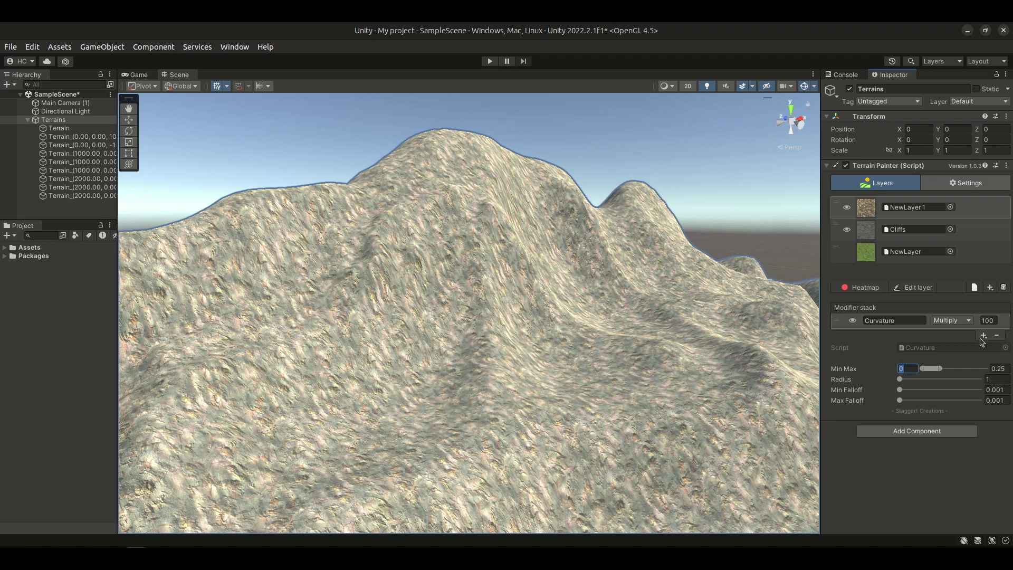
Set NewLayer 1's Curvature modifier range to a minimum of 0.255 and a maximum of 1.
type("1")
double_click(904, 370)
type("0.2")
left_click(999, 369)
type("1")
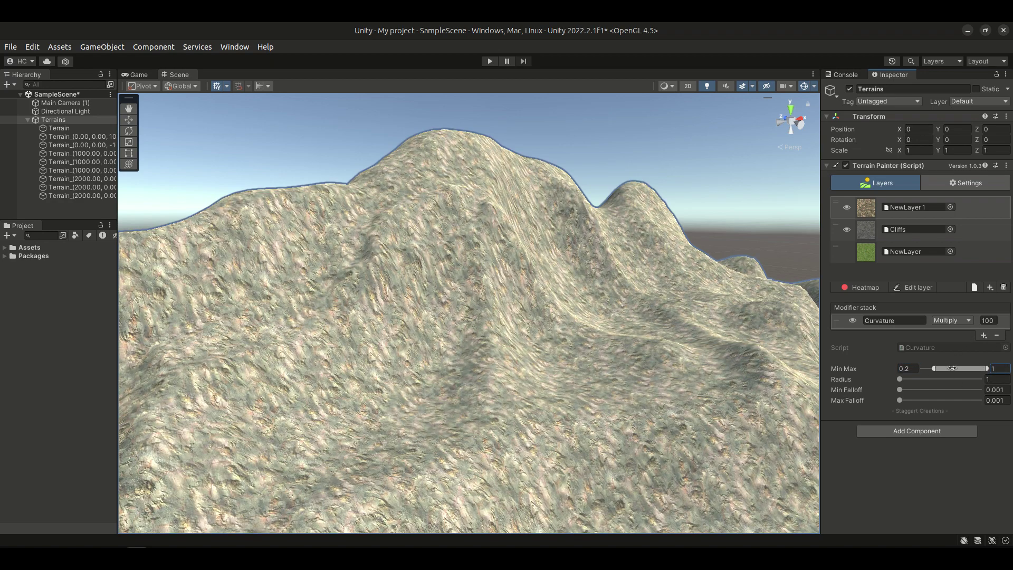
left_click_drag(935, 369, 932, 368)
left_click(907, 369)
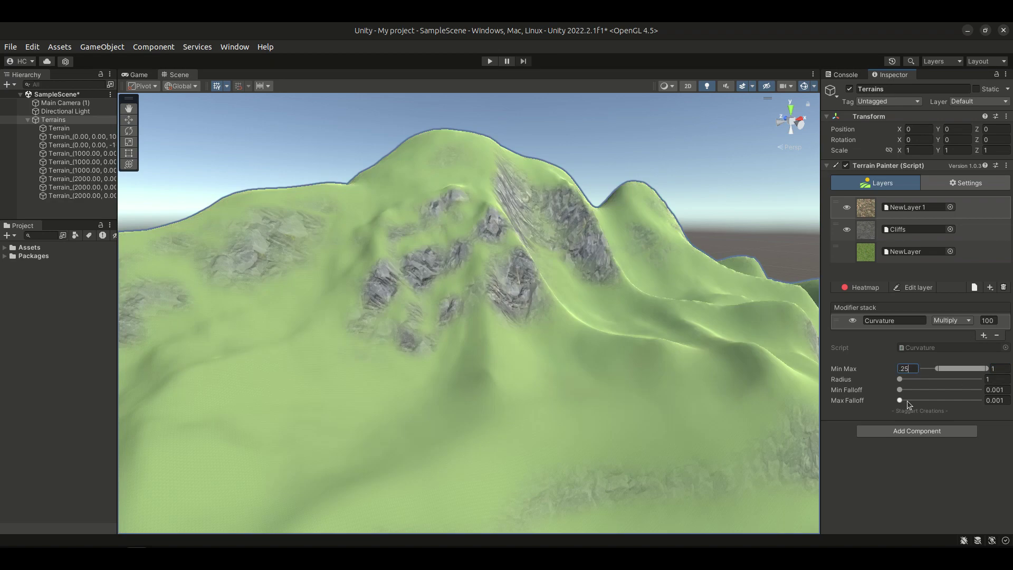
Set the Curvature modifier's min falloff to about 0.013 and its max falloff to about 0.331.
middle_click_drag(635, 417, 693, 319)
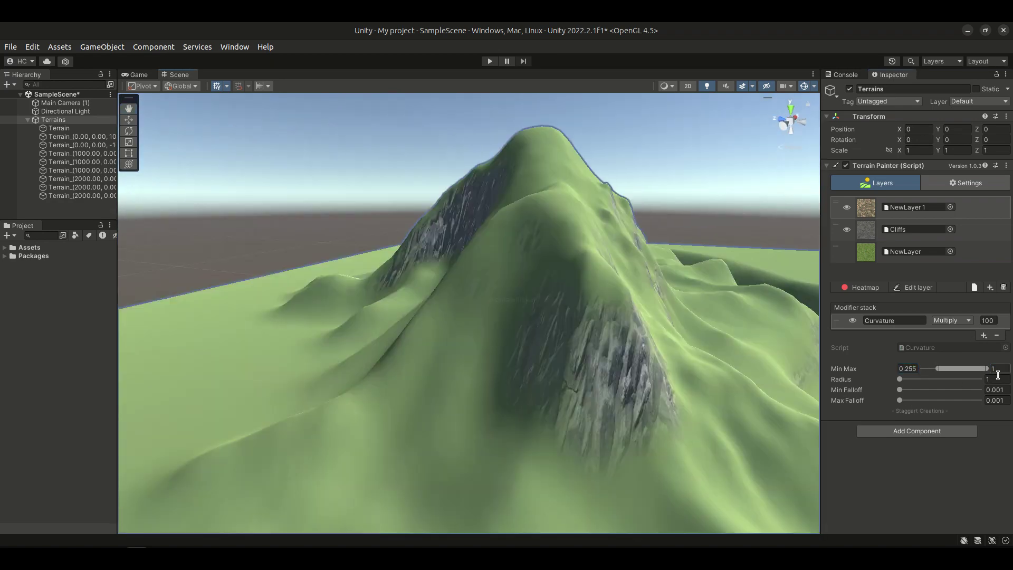
left_click(906, 390)
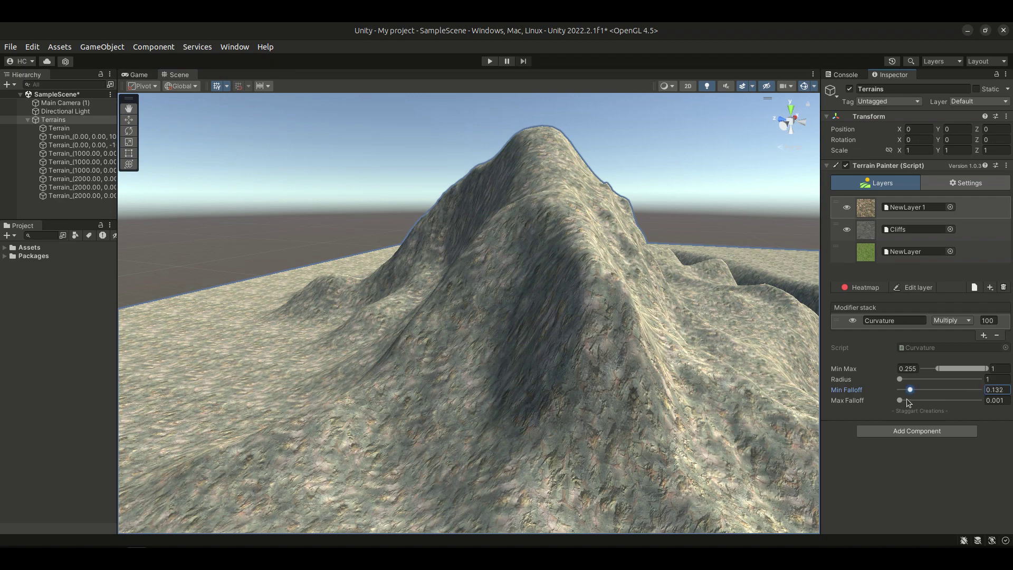
left_click_drag(906, 391, 901, 392)
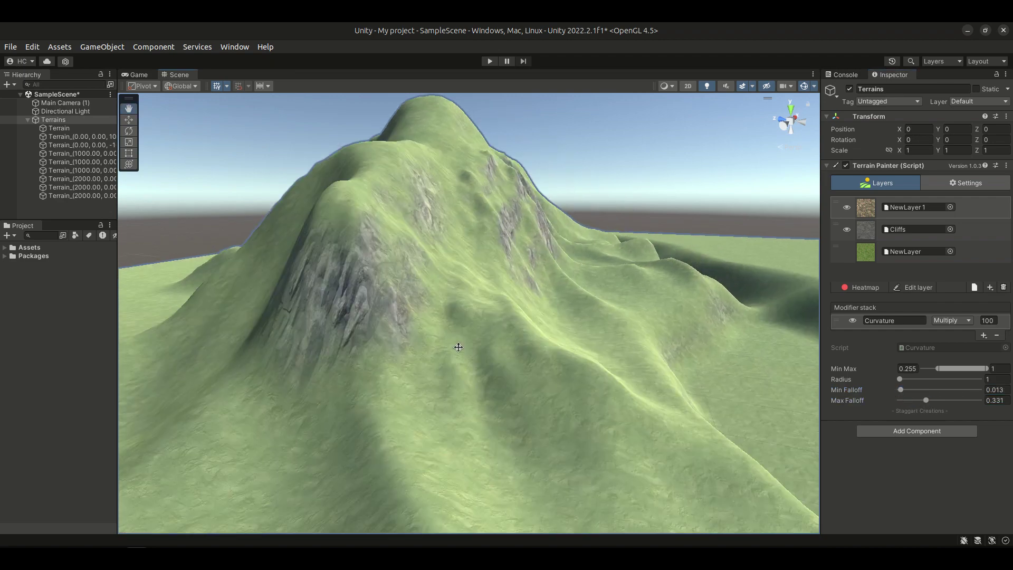
left_click_drag(457, 346, 489, 412, "alt")
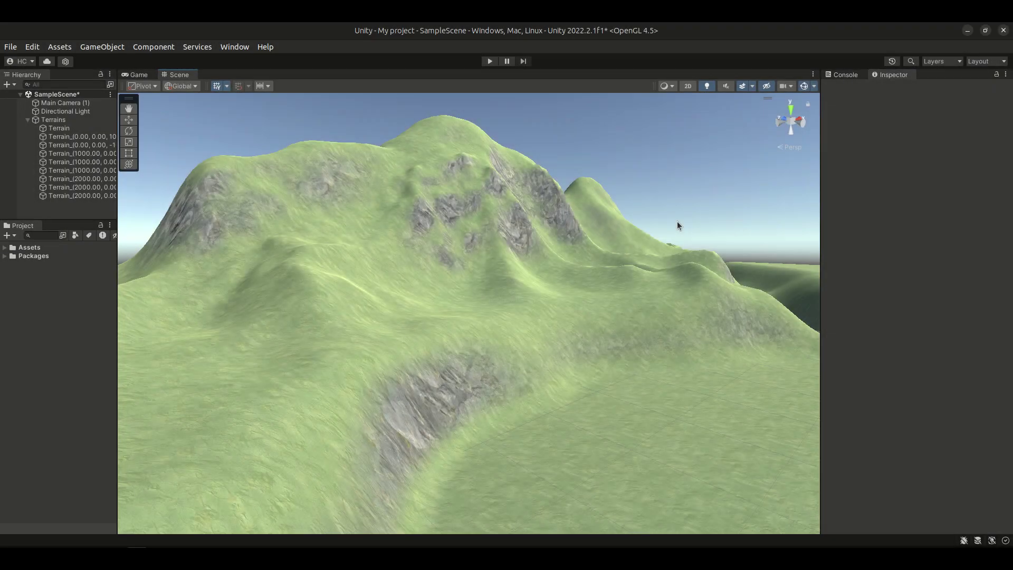
Inspect the rock on the low slopes and add a Height modifier above Slope on the Terrains object's Cliffs layer.
left_click(70, 122)
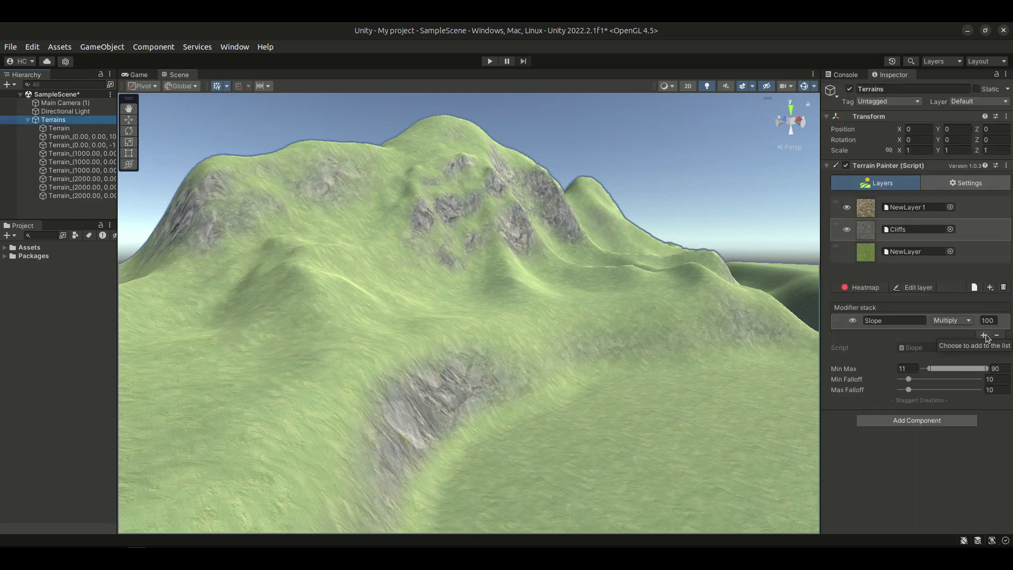
middle_click_drag(458, 443, 468, 417)
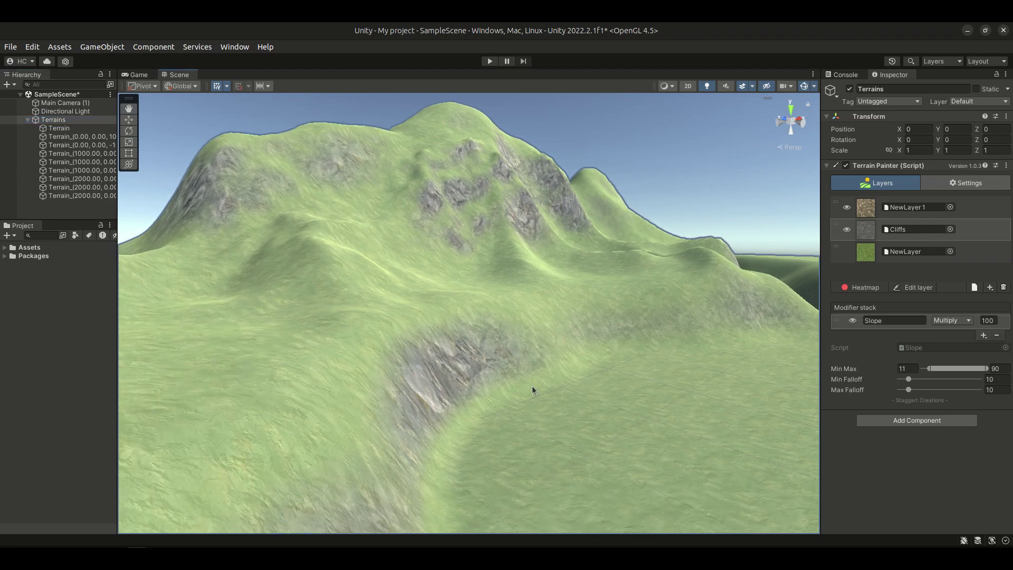
middle_click_drag(597, 380, 596, 369)
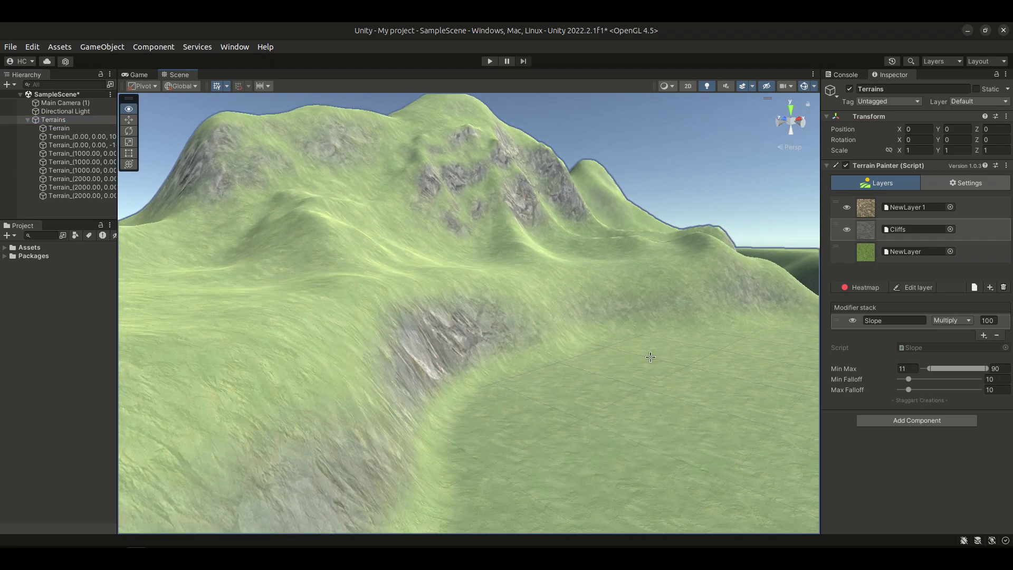
right_click_drag(650, 355, 662, 326)
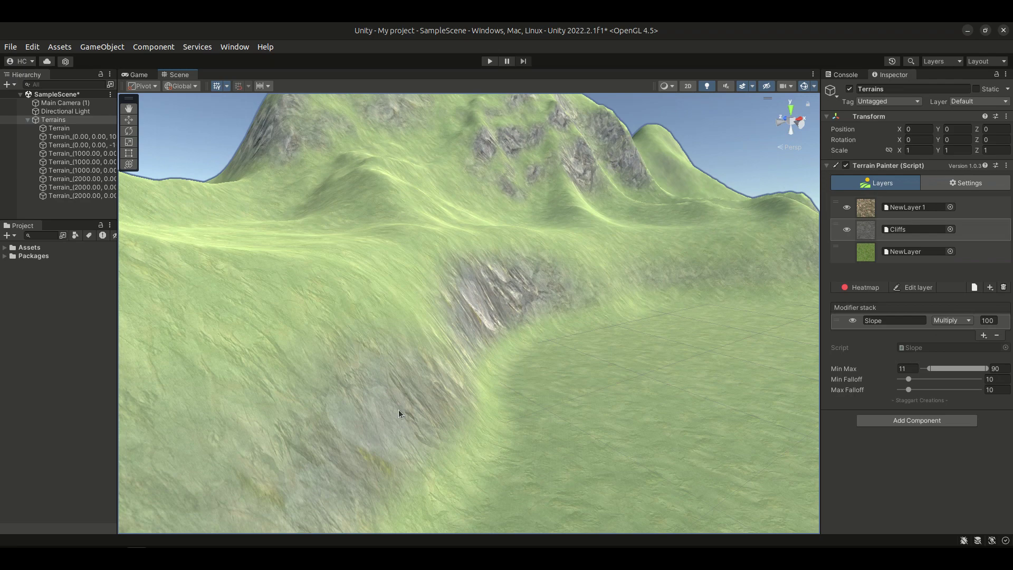
right_click_drag(516, 373, 654, 343)
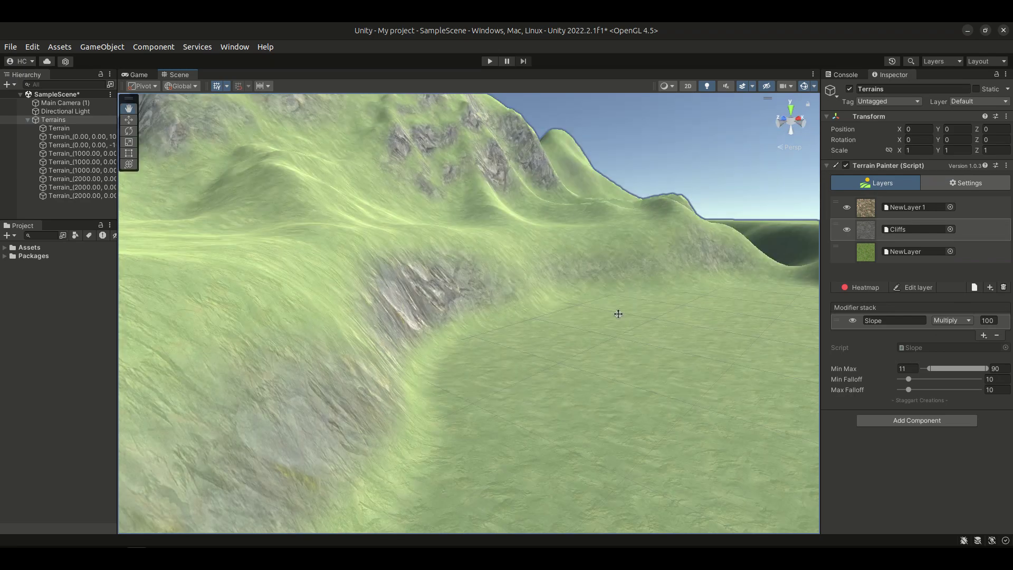
right_click_drag(618, 314, 649, 357)
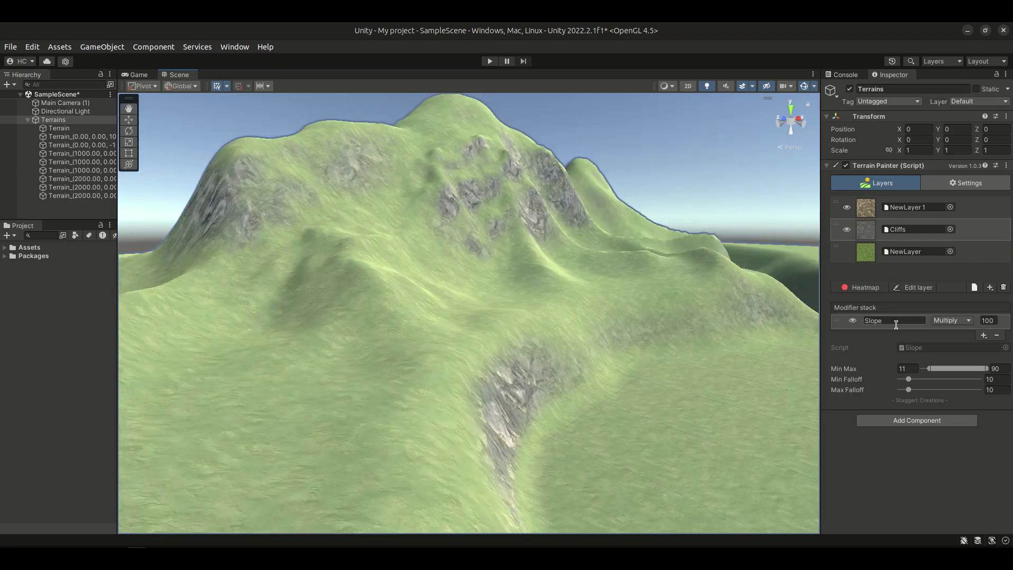
left_click(983, 336)
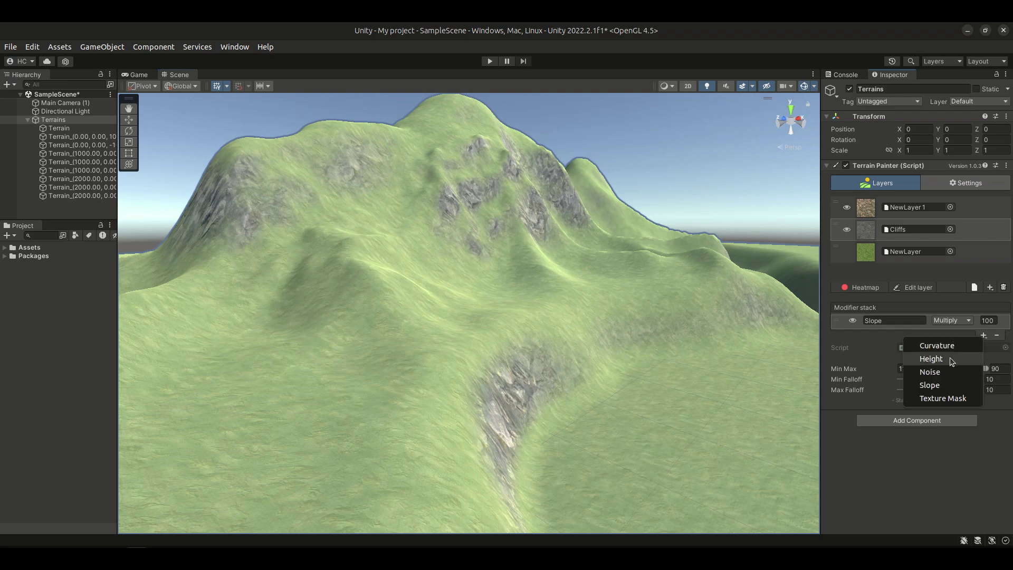
left_click(956, 361)
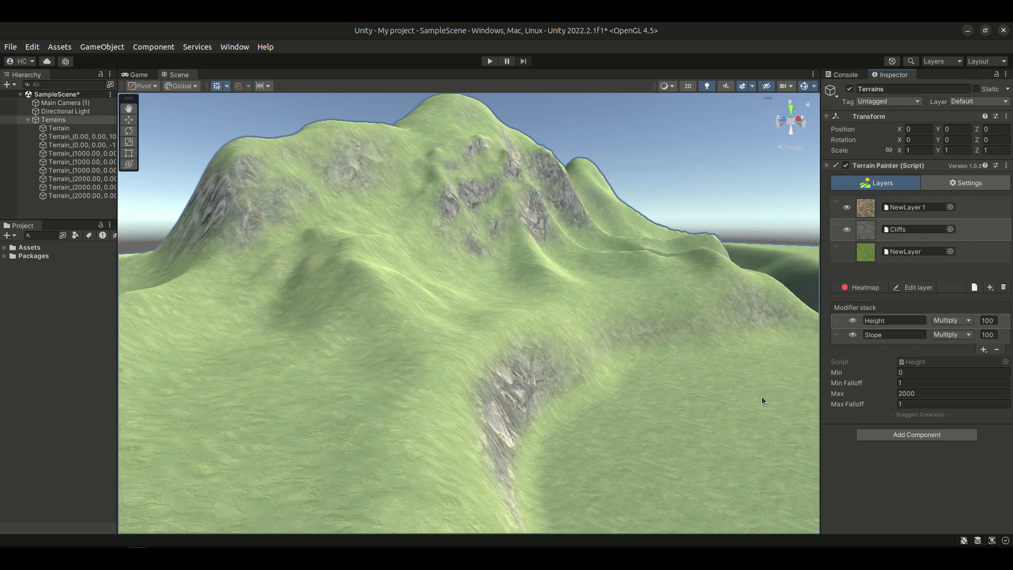
Set the Cliffs layer's Height modifier to Min blending with a minimum height of 100, and check the low slopes.
left_click(953, 321)
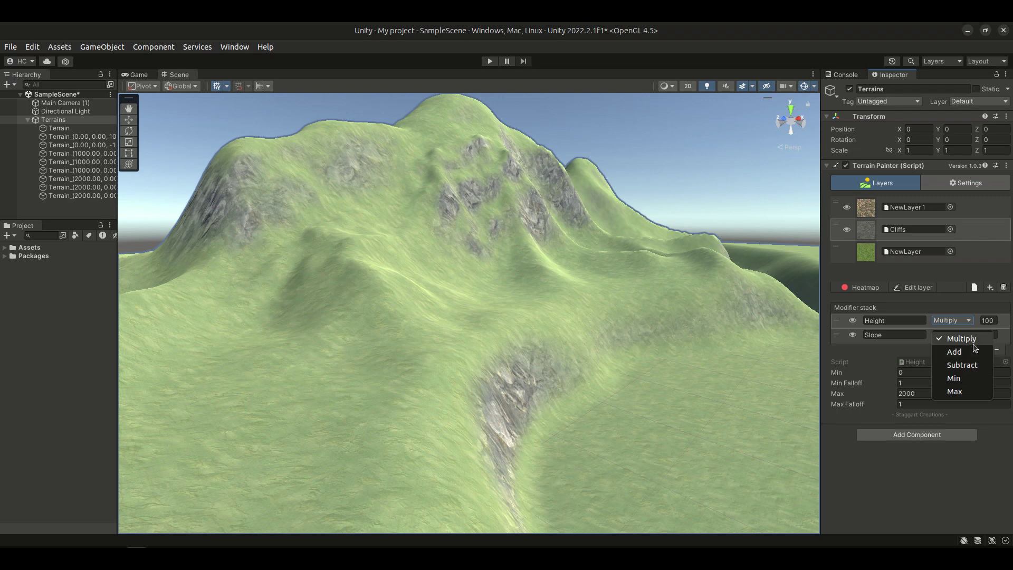
left_click(974, 377)
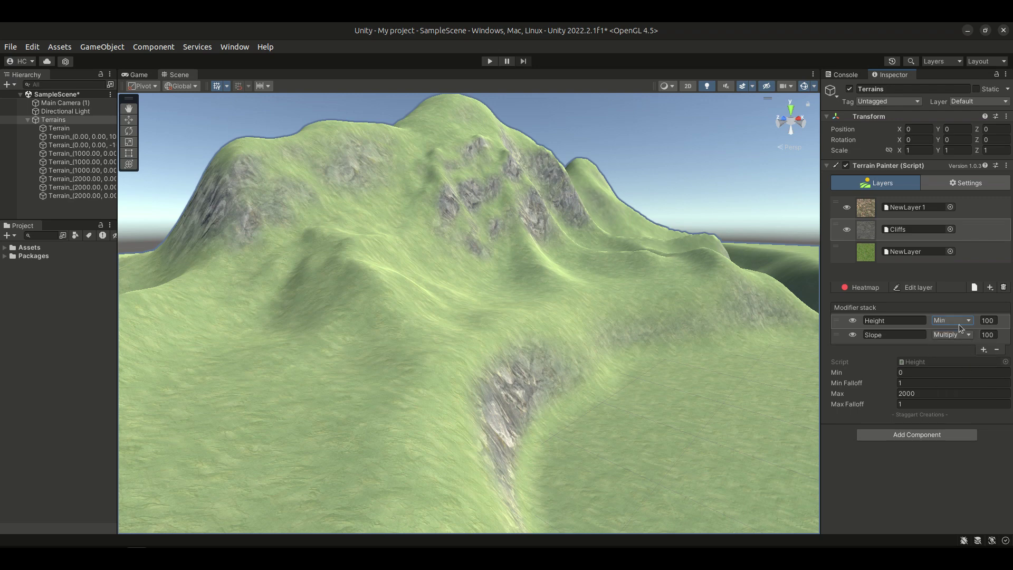
left_click(908, 372)
type("100")
left_click_drag(550, 426, 512, 368)
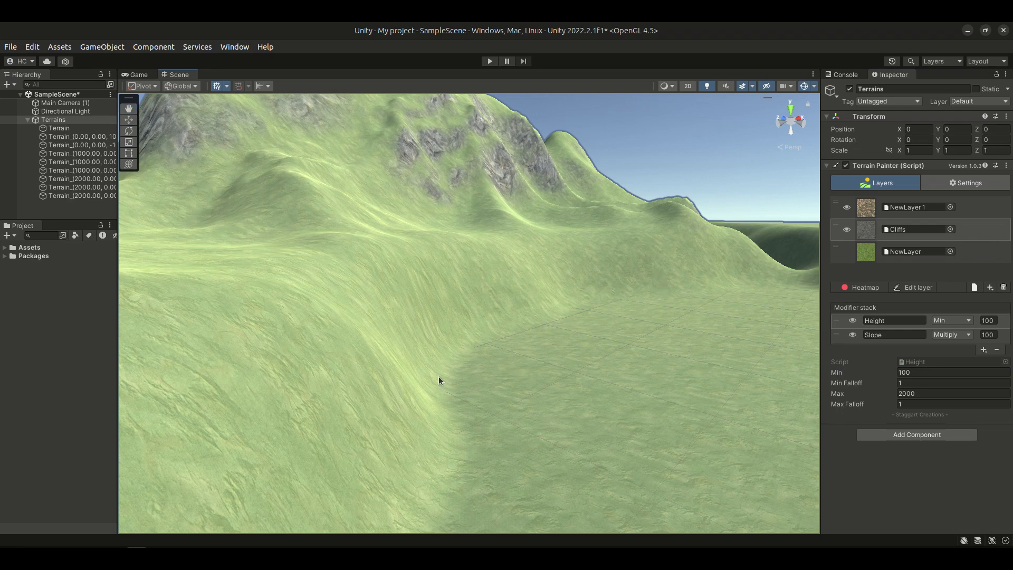
right_click_drag(439, 380, 385, 410)
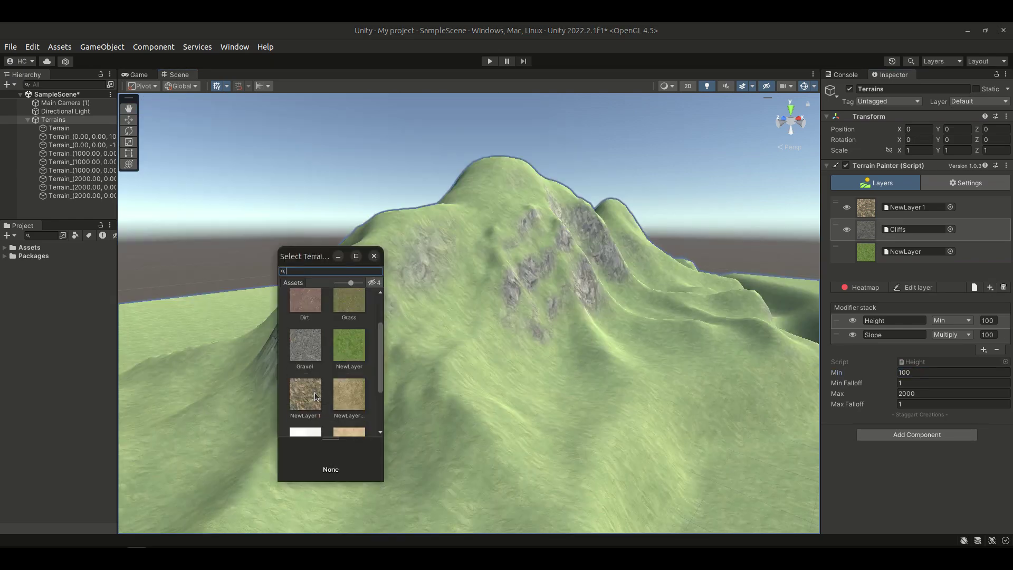
Add the Snow terrain layer from the project above NewLayer 1 and give it a Height modifier.
scroll(314, 392, "down", 3)
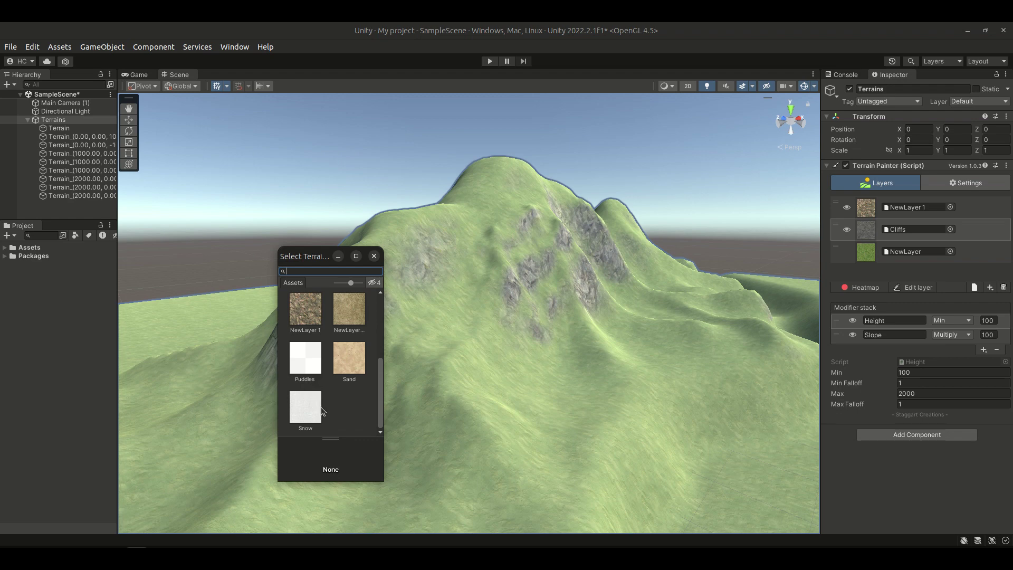
double_click(314, 407)
middle_click_drag(563, 199, 537, 270)
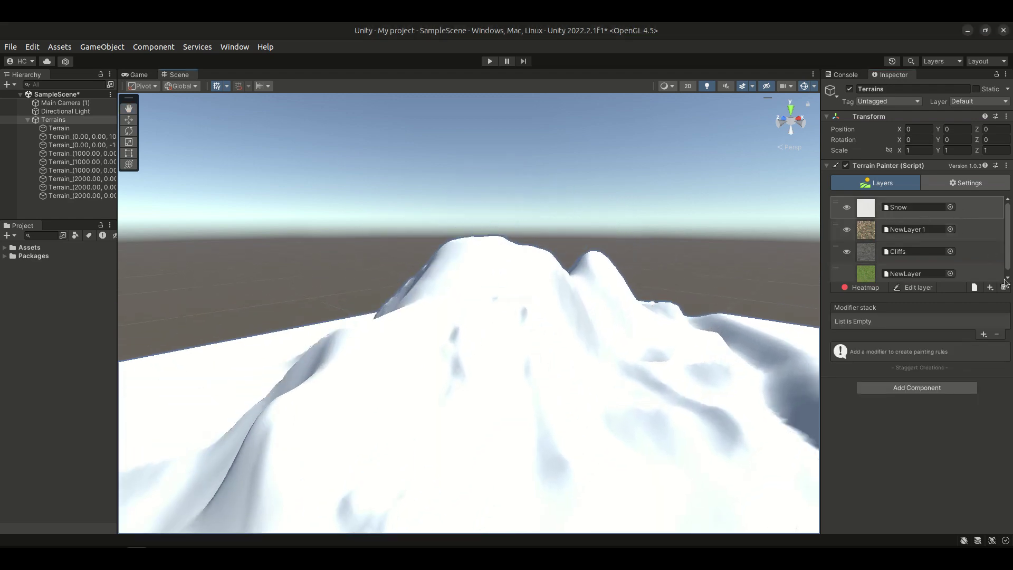
left_click(985, 334)
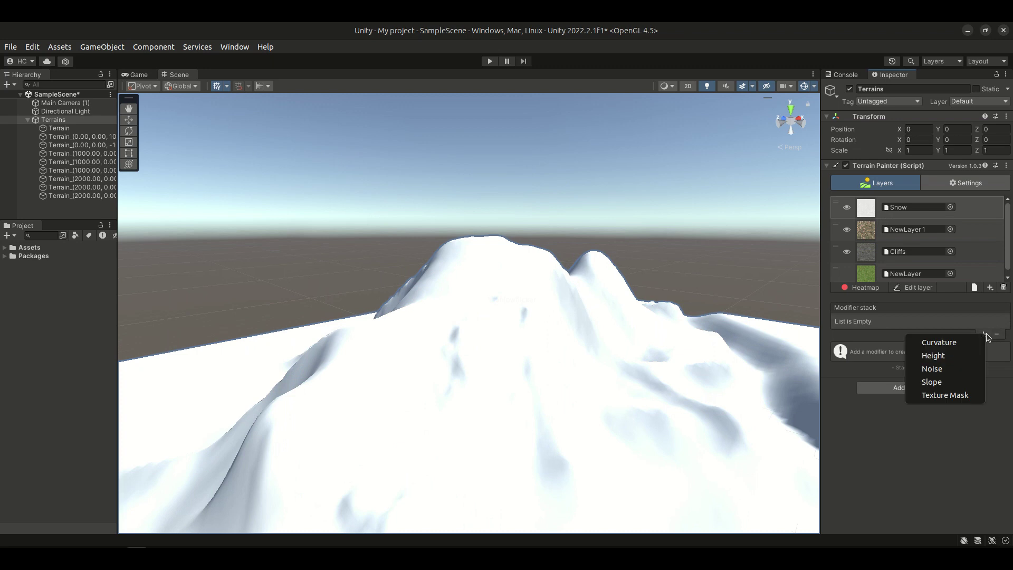
left_click(954, 362)
Set the Snow layer's minimum height to 400 and inspect the snow line on the peaks.
left_click(907, 358)
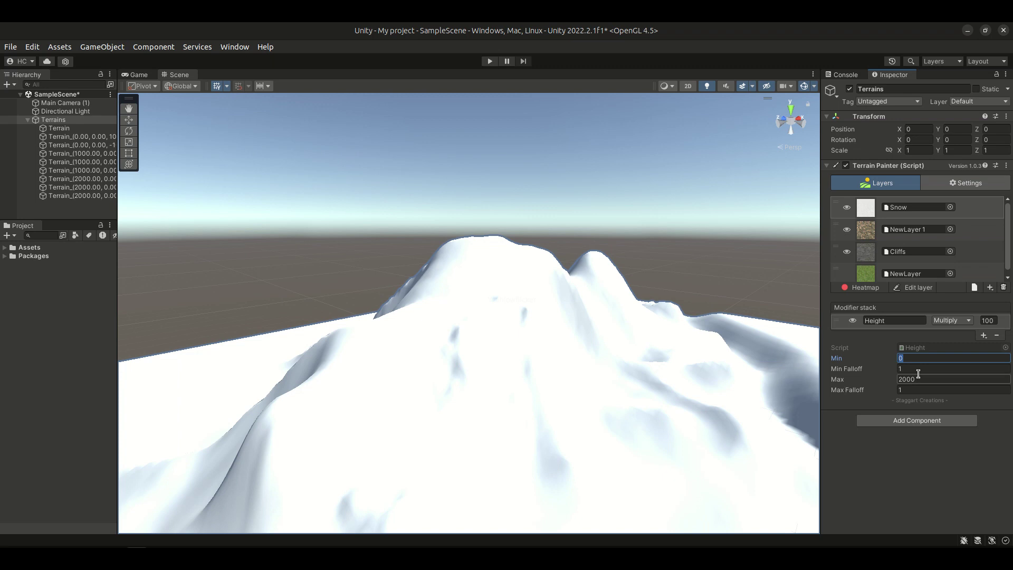
type("400")
scroll(580, 268, "up", 5)
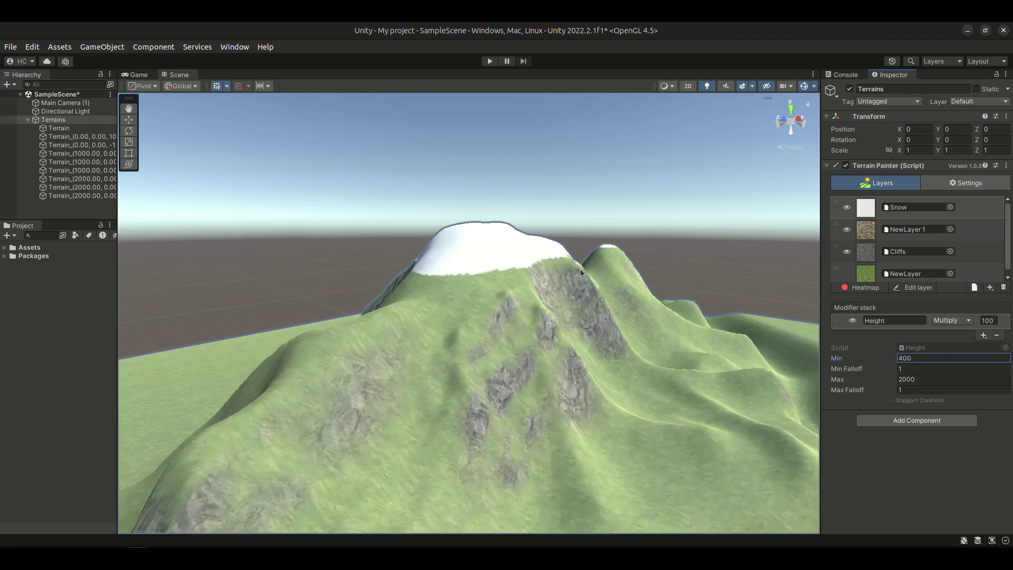
middle_click_drag(588, 249, 592, 297)
scroll(592, 297, "up", 3)
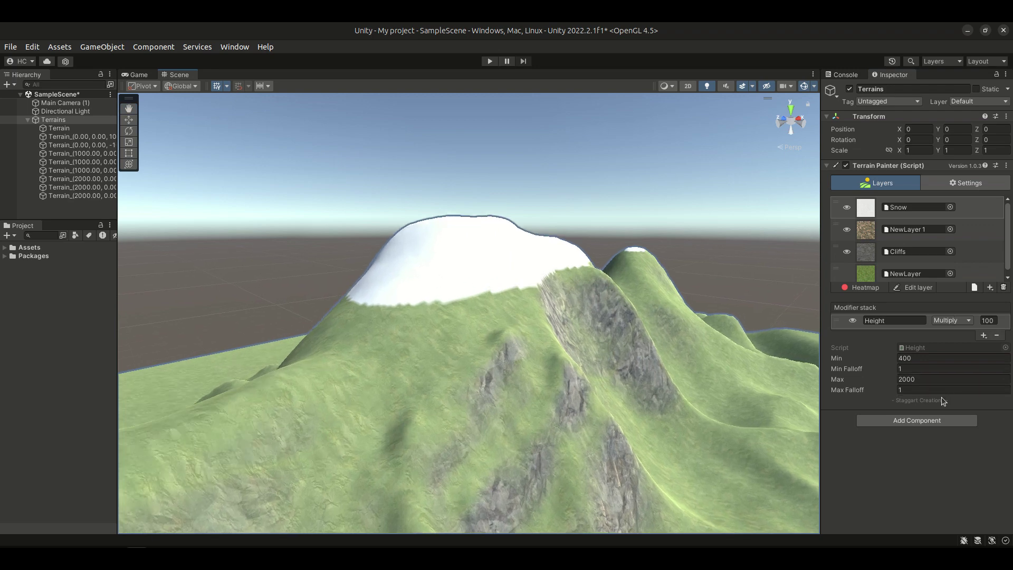
Soften the snow line by setting the Snow layer's Height min falloff to 100.
left_click(920, 367)
type("100")
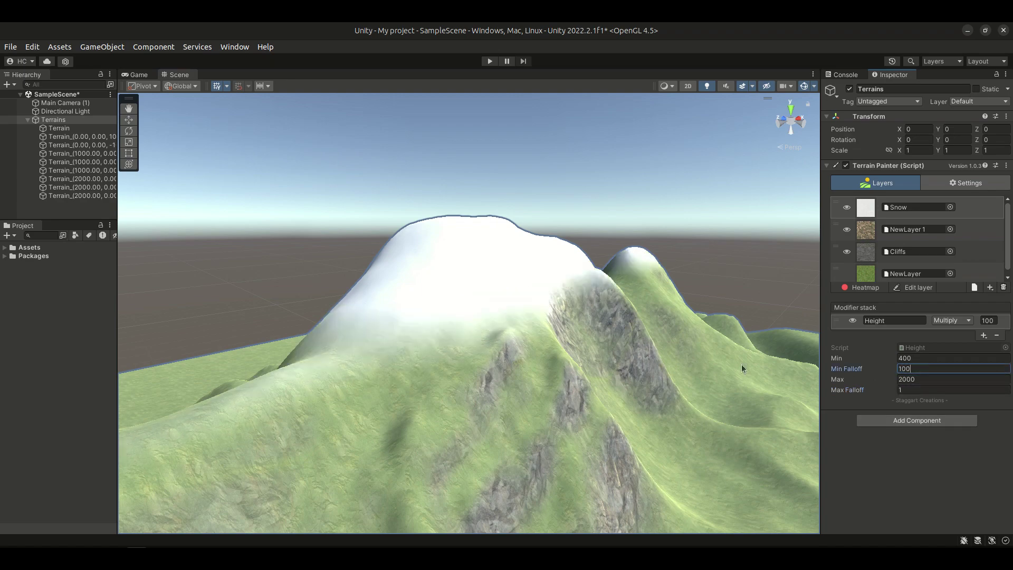
middle_click_drag(505, 306, 603, 217)
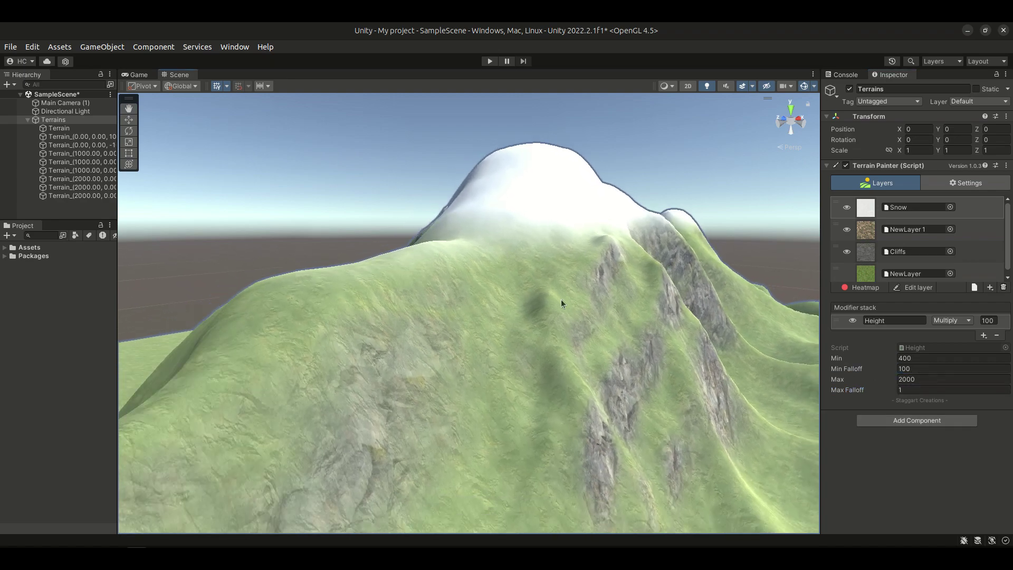
Try a Curvature modifier on the Snow layer above Height and remove it again.
scroll(562, 300, "down", 5)
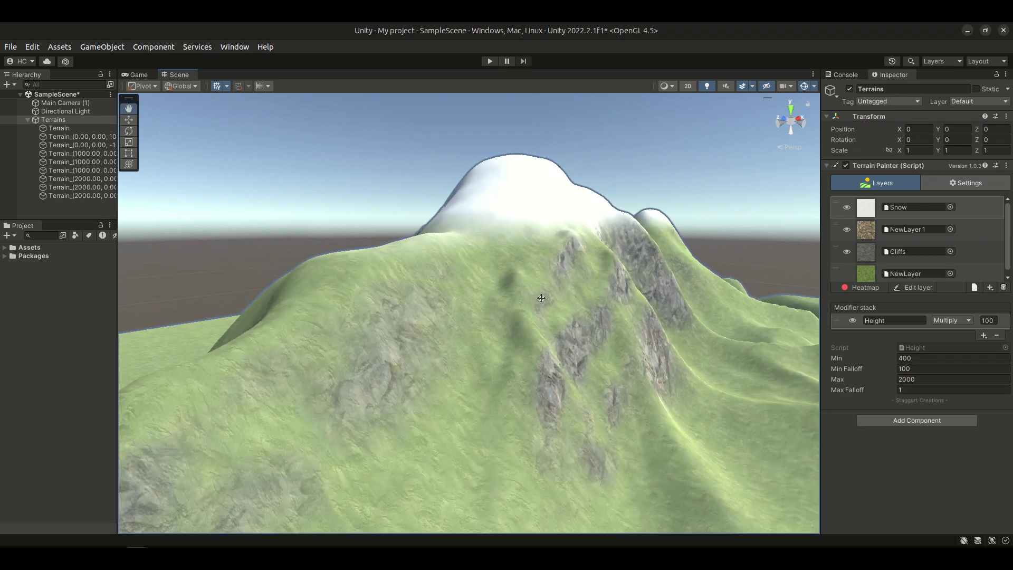
left_click(983, 335)
left_click_drag(931, 376, 942, 375)
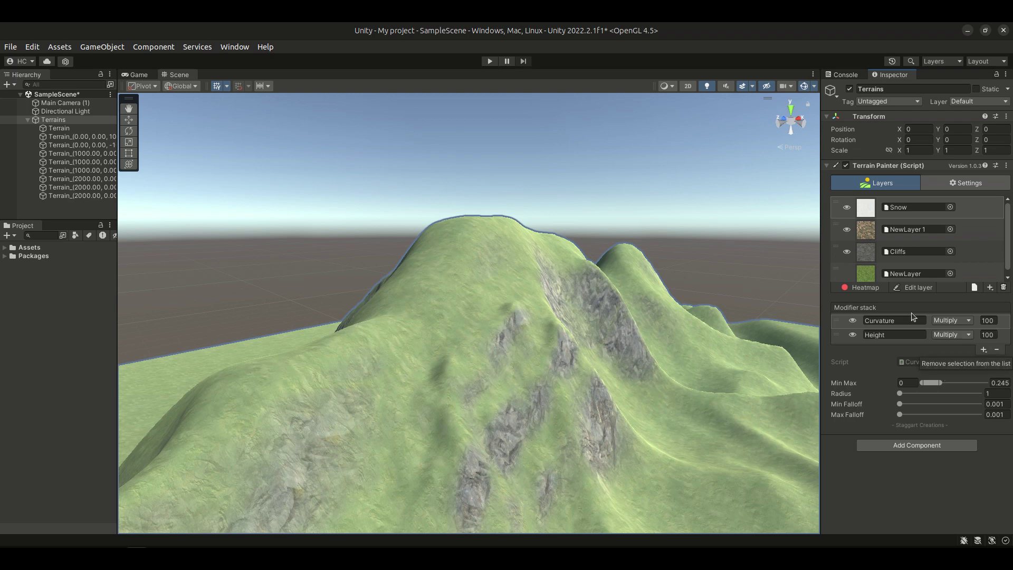
left_click(996, 350)
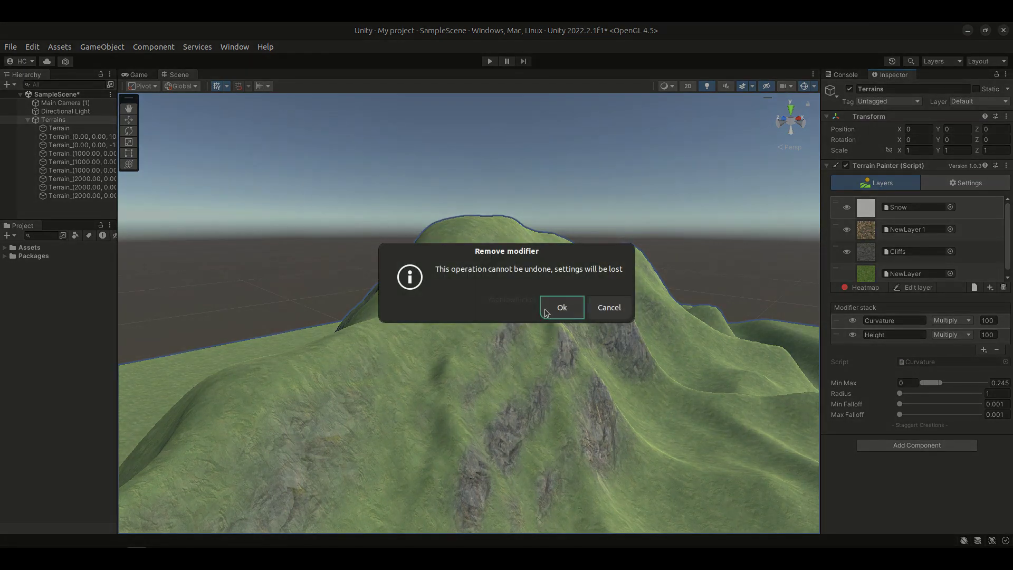
left_click(558, 312)
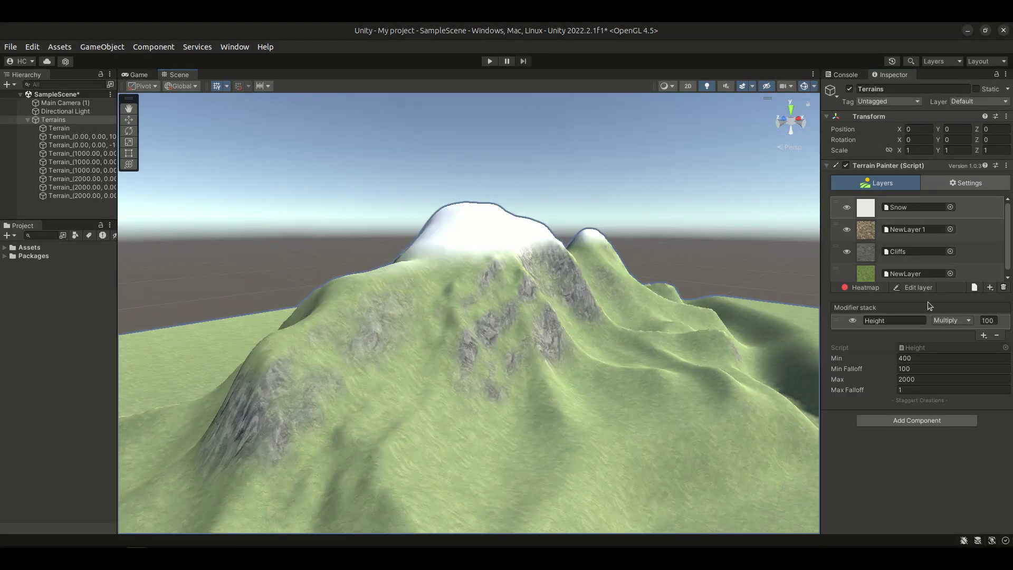
Add a Texture Mask modifier to the Snow layer and assign it the back-dark@2x texture.
left_click(986, 339)
left_click(983, 335)
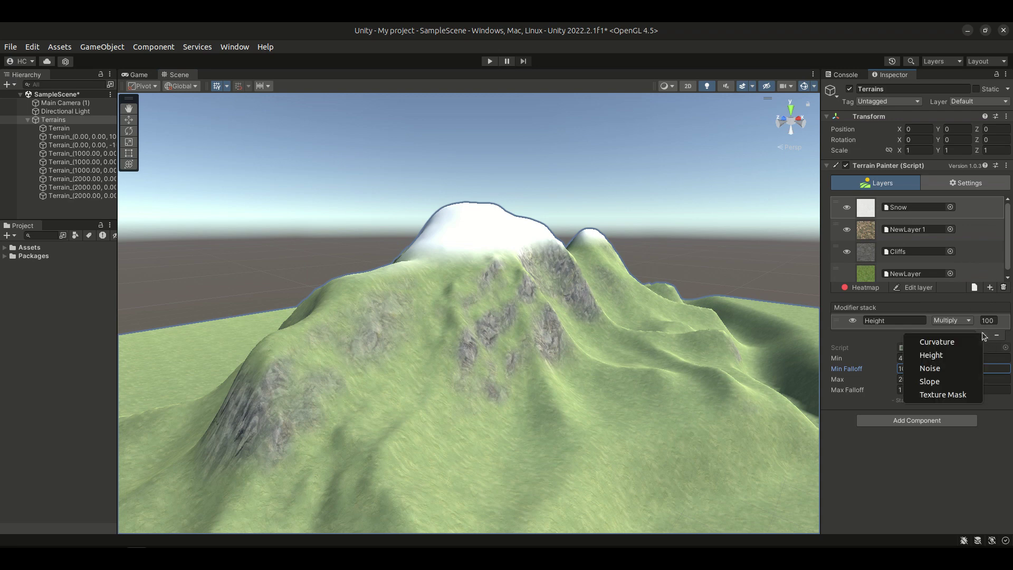
left_click(939, 396)
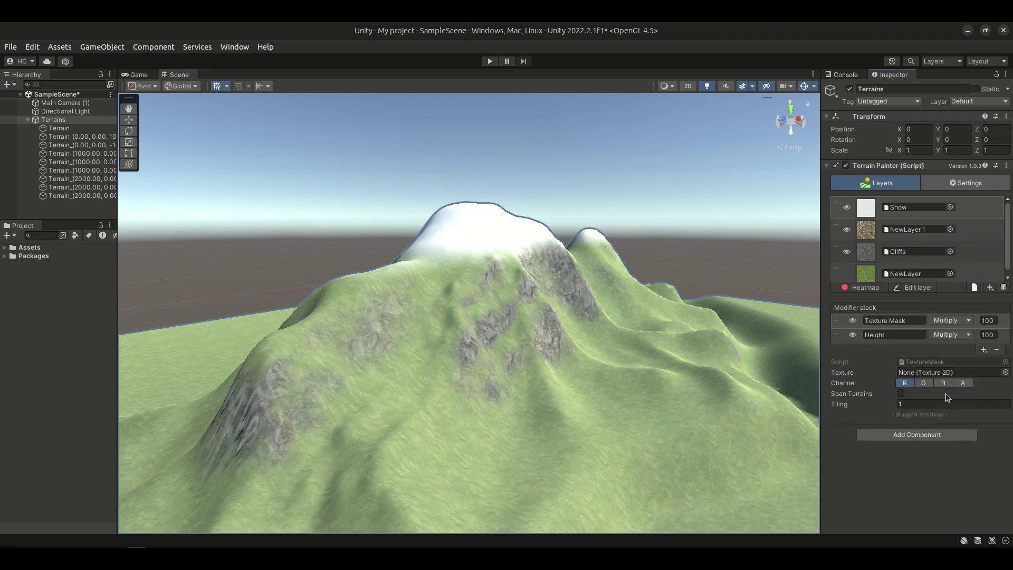
left_click(1006, 373)
left_click_drag(384, 320, 426, 224)
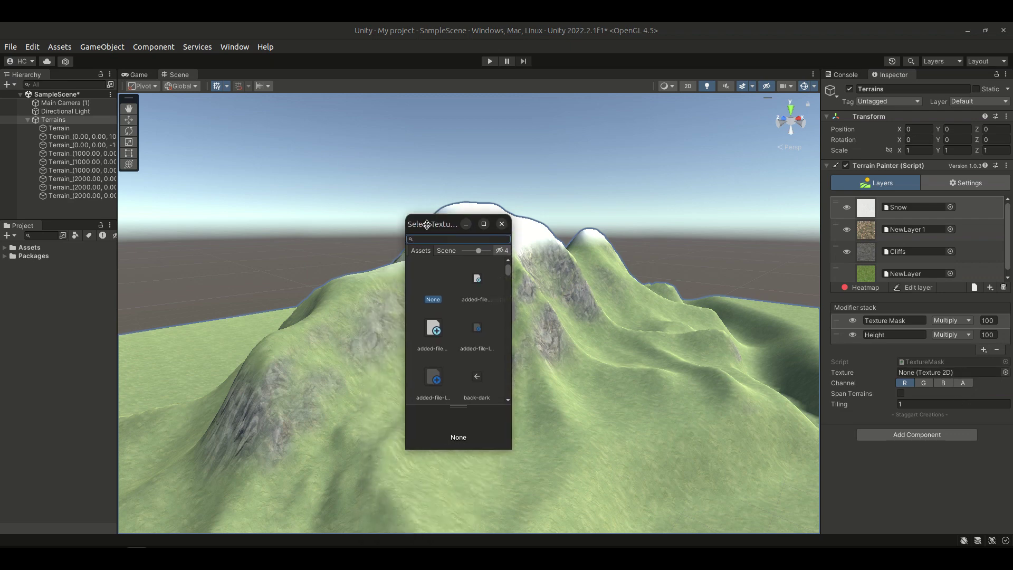
scroll(459, 343, "down", 4)
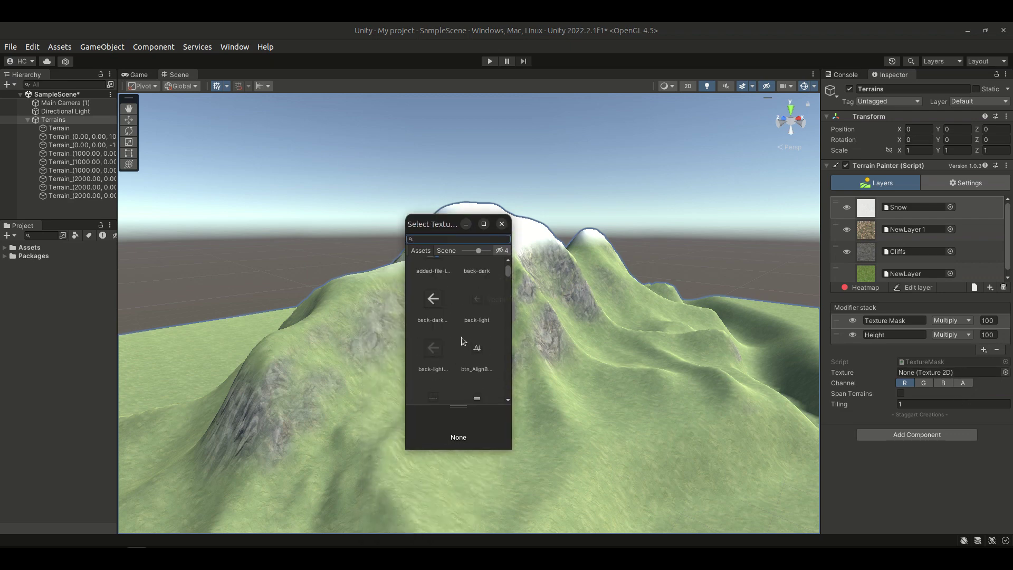
double_click(431, 298)
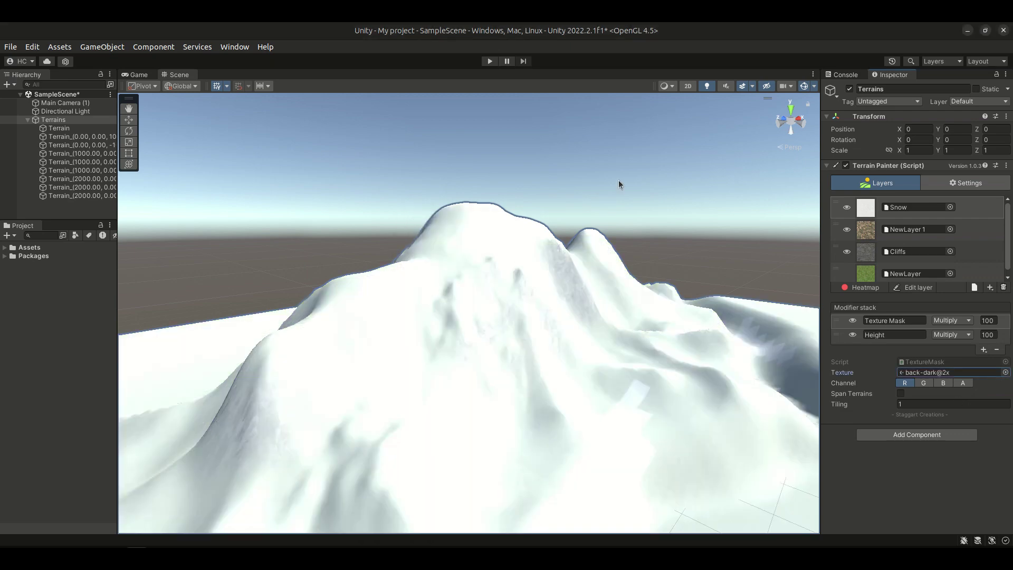
Switch the Texture Mask to the alpha channel and inspect the masked snow pattern from above.
middle_click_drag(598, 215, 498, 353)
right_click_drag(499, 353, 377, 463)
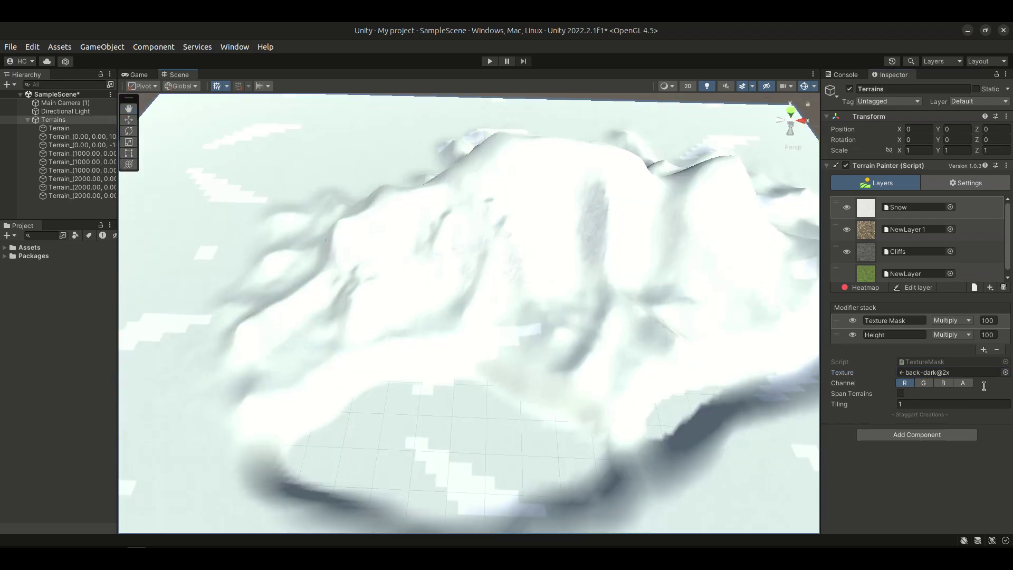
left_click(963, 383)
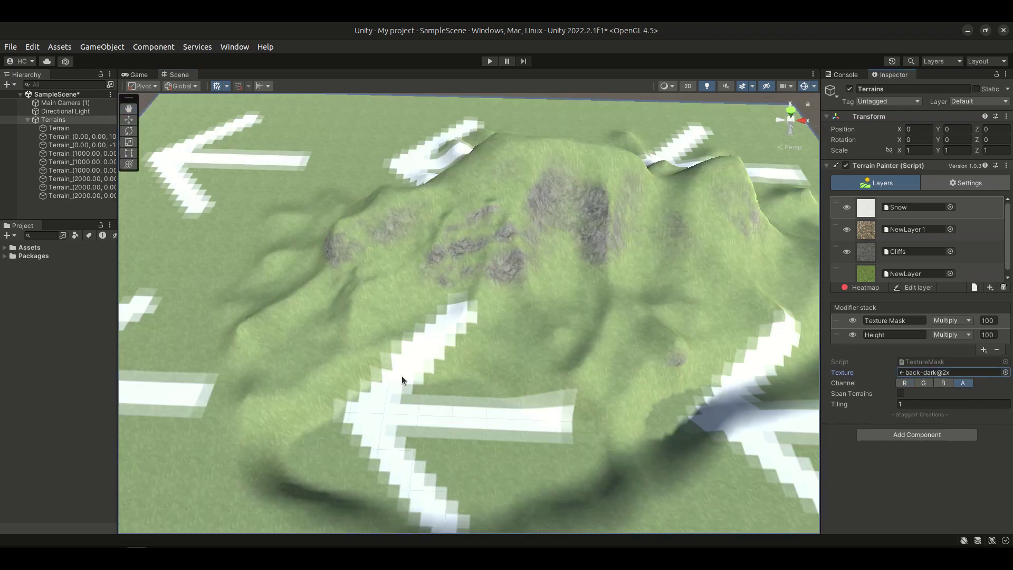
right_click_drag(394, 370, 450, 381)
scroll(450, 381, "down", 7)
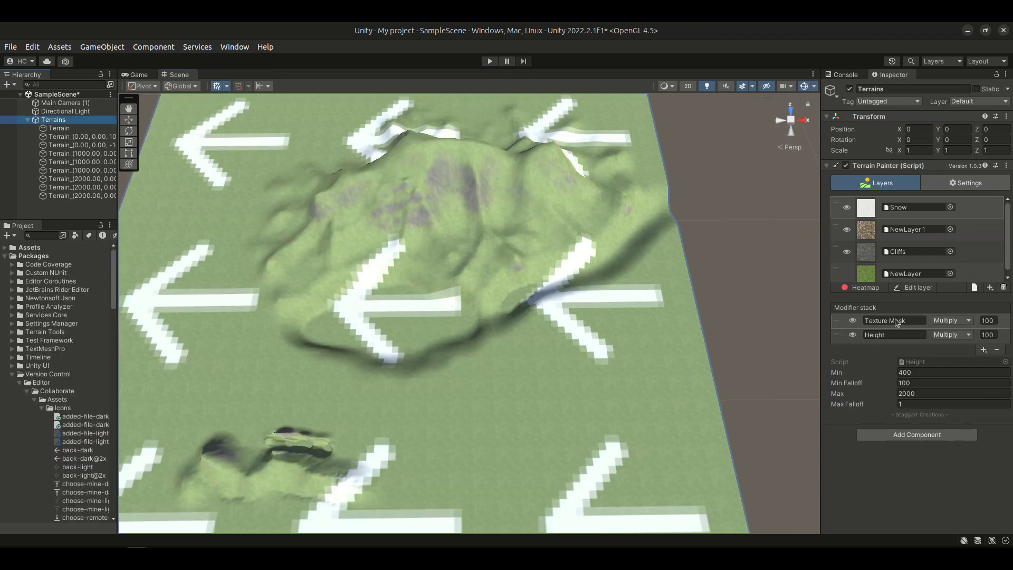
Try Span Terrains on the Snow layer's Texture Mask, turn it off again and open its Tiling value.
left_click(973, 320)
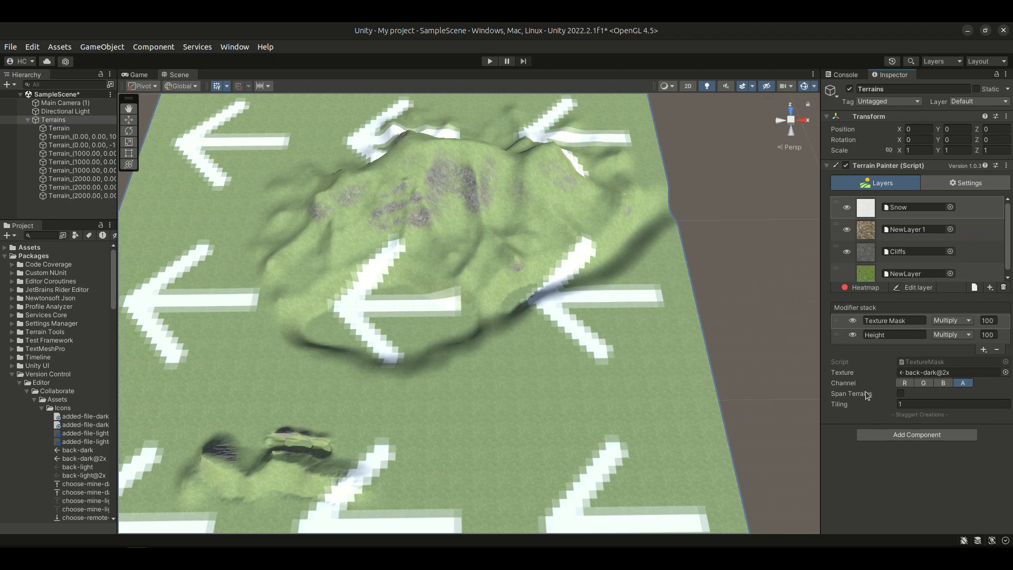
left_click(901, 393)
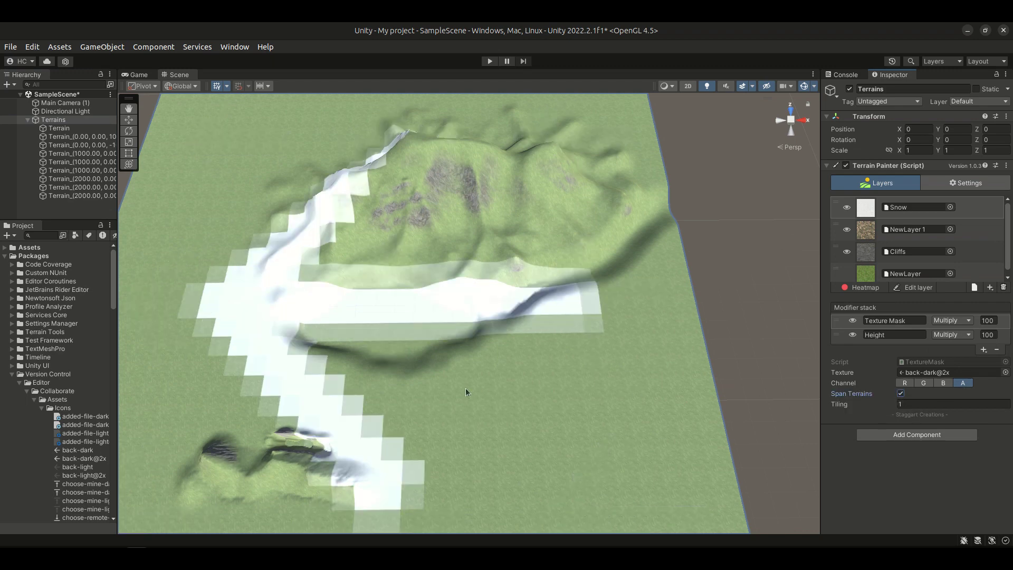
scroll(459, 380, "down", 5)
scroll(447, 375, "down", 2)
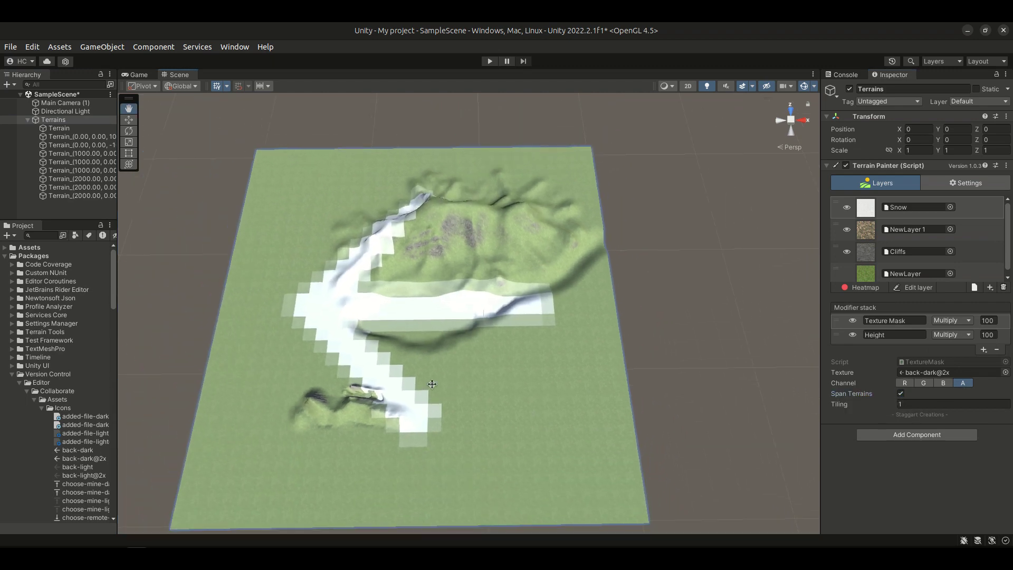
middle_click_drag(427, 384, 451, 374)
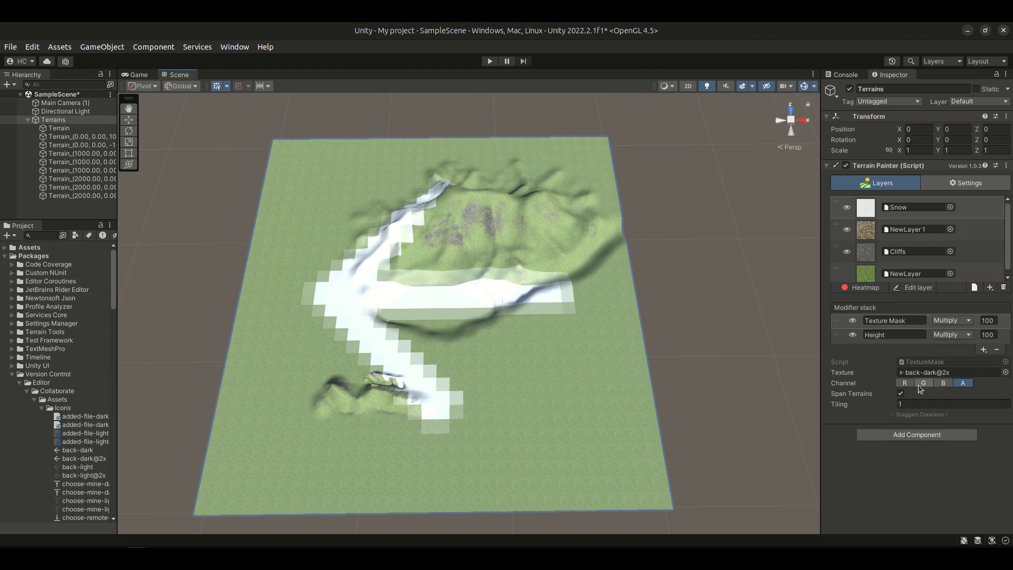
left_click(901, 394)
left_click(961, 405)
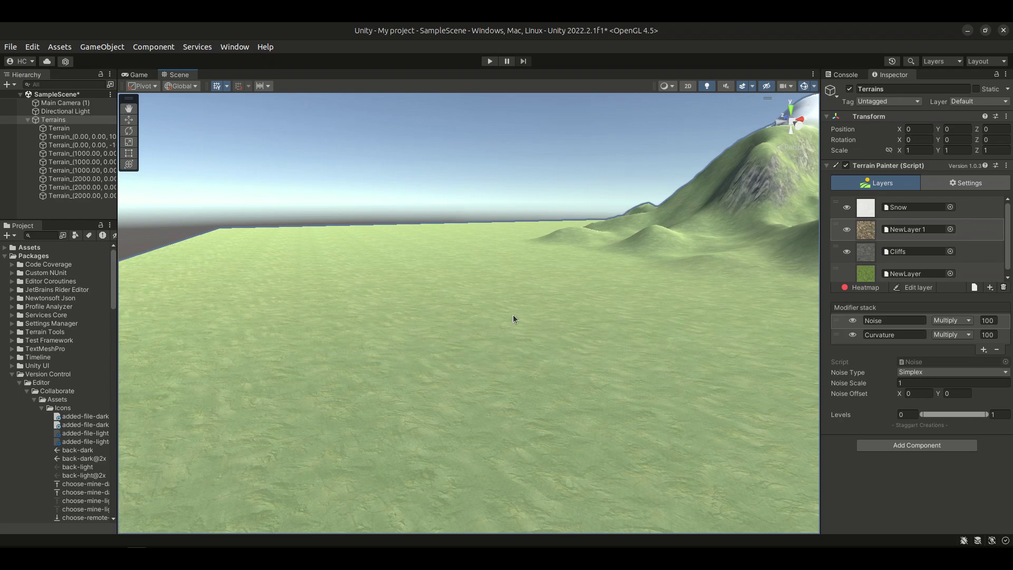
Raise the Noise Scale of NewLayer 1's Noise modifier to 5.93 and inspect the pattern on the flat ground.
right_click_drag(514, 316, 520, 399)
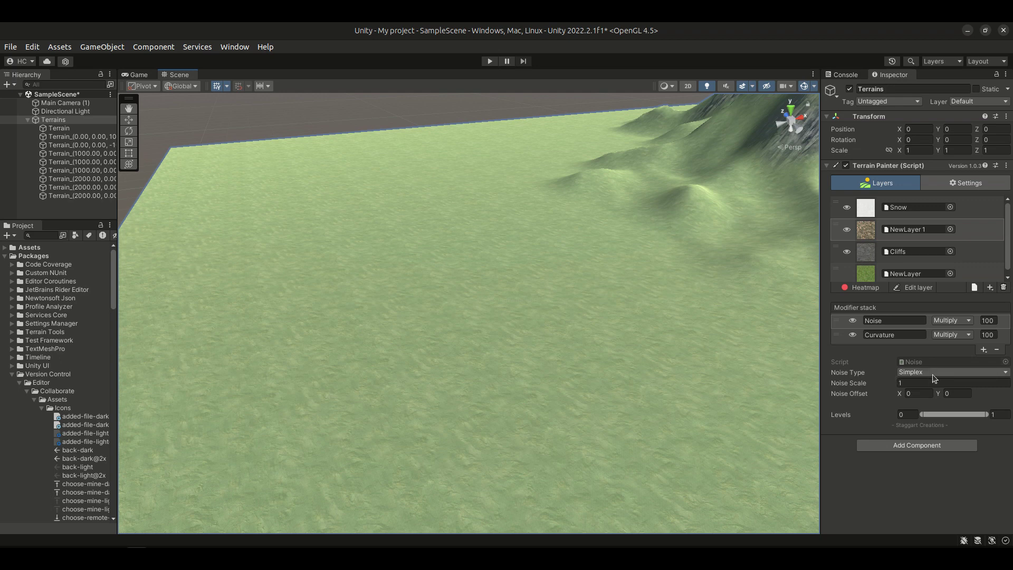
left_click(885, 384)
left_click_drag(885, 384, 971, 385)
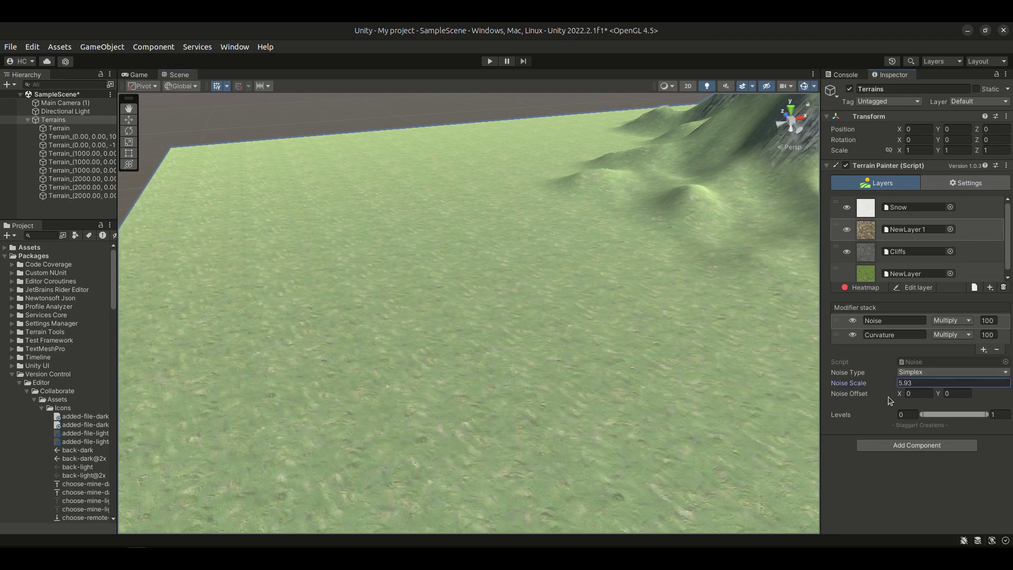
right_click_drag(442, 393, 710, 415)
middle_click_drag(402, 389, 594, 235)
right_click_drag(648, 436, 400, 411)
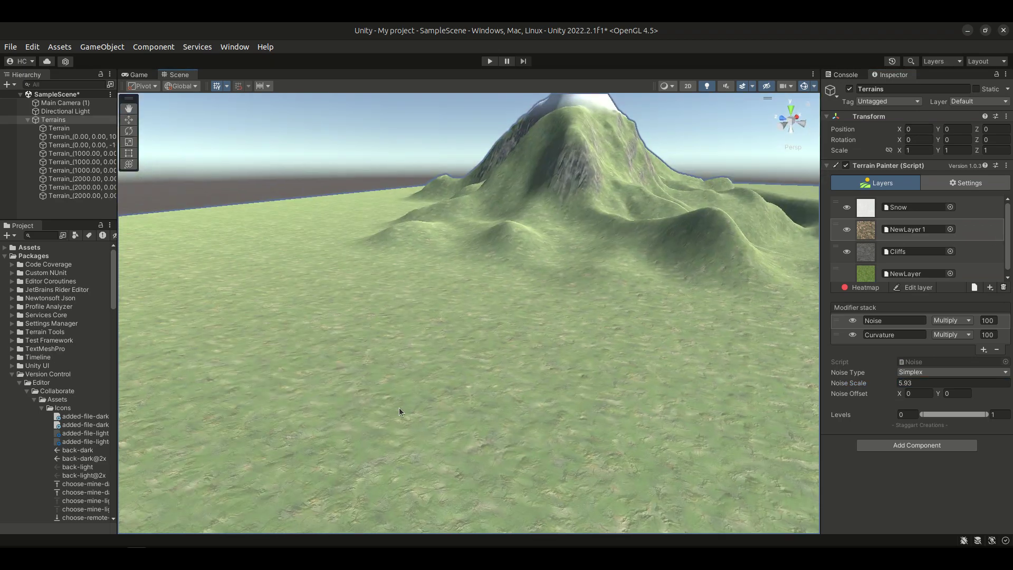
middle_click_drag(439, 392, 446, 289)
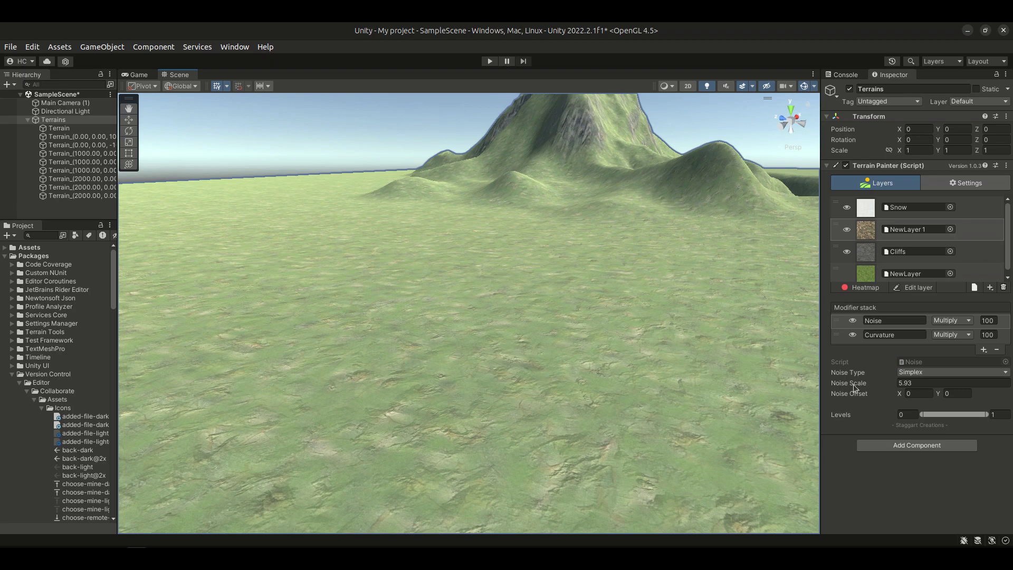
Test a Noise Scale of 25.88 on NewLayer 1 and settle on 8.8, checking the ground pattern.
left_click_drag(854, 385, 997, 380)
left_click_drag(859, 384, 957, 385)
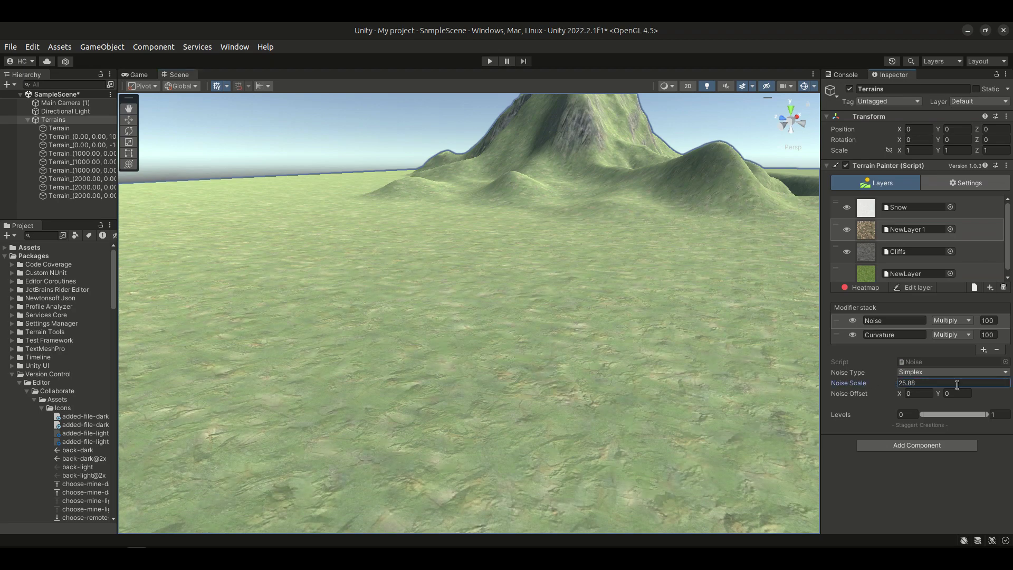
left_click_drag(849, 380, 705, 385)
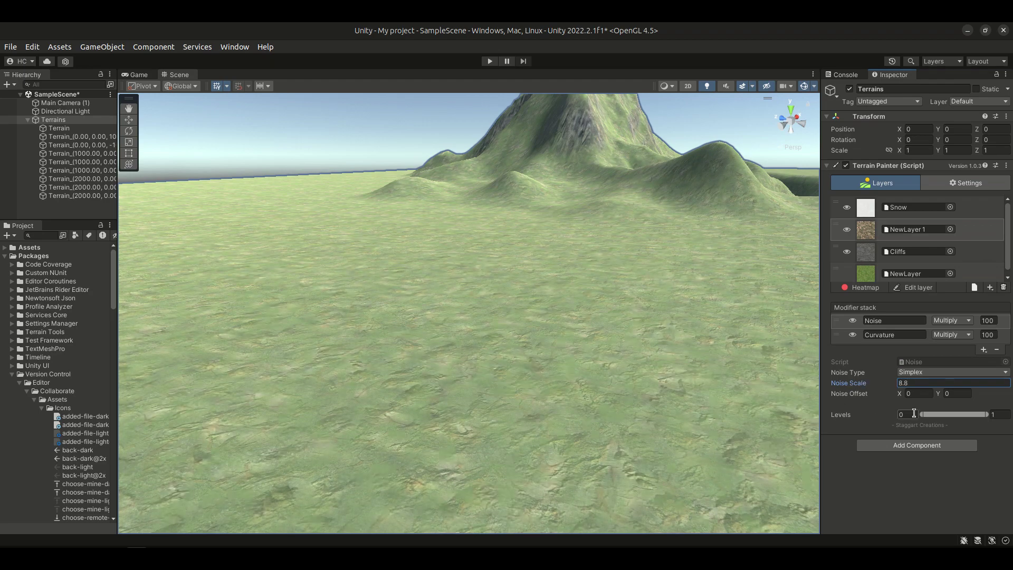
middle_click_drag(580, 388, 962, 379)
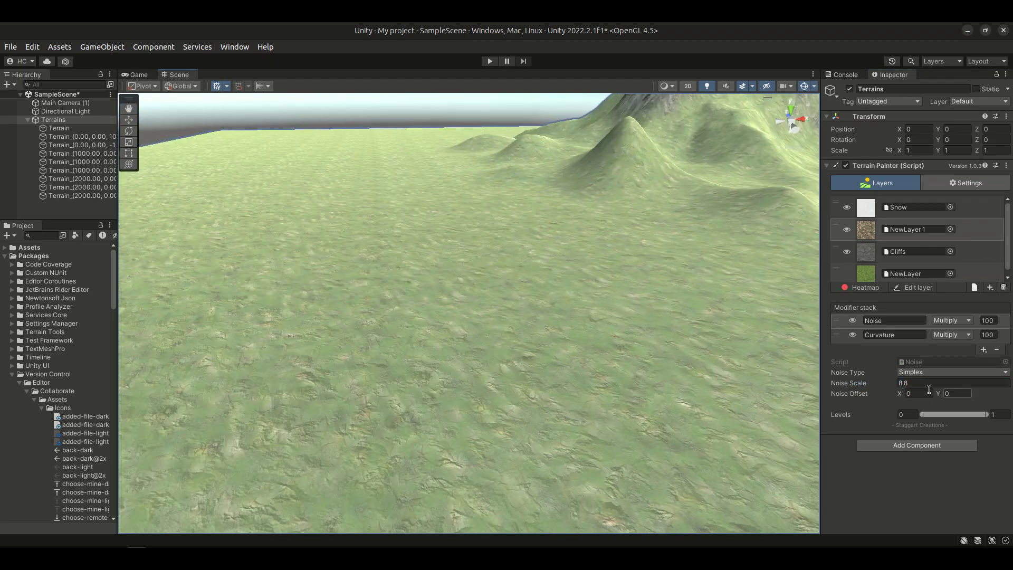
Set NewLayer 1's Noise Offset to 10 on both X and Y.
left_click(927, 392)
type("10")
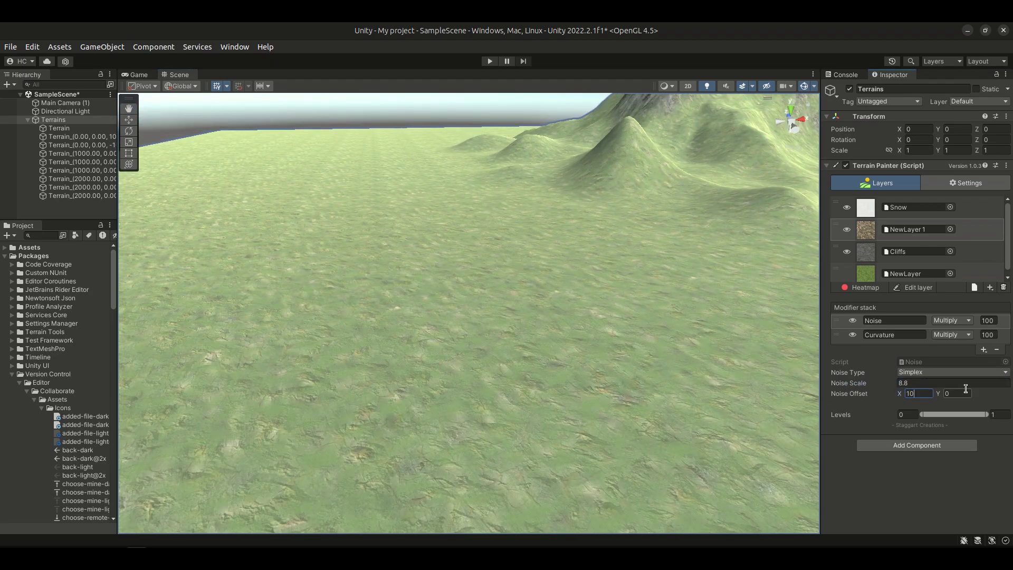
left_click(965, 391)
type("10")
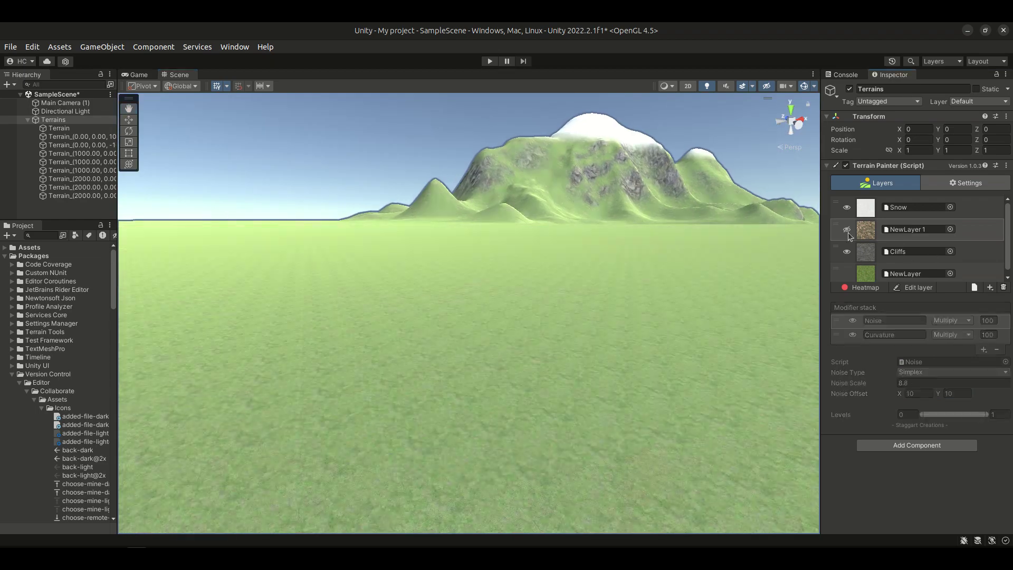
Add the Sand terrain layer from the project above Snow, with the lake basin in view.
right_click_drag(596, 278, 525, 246)
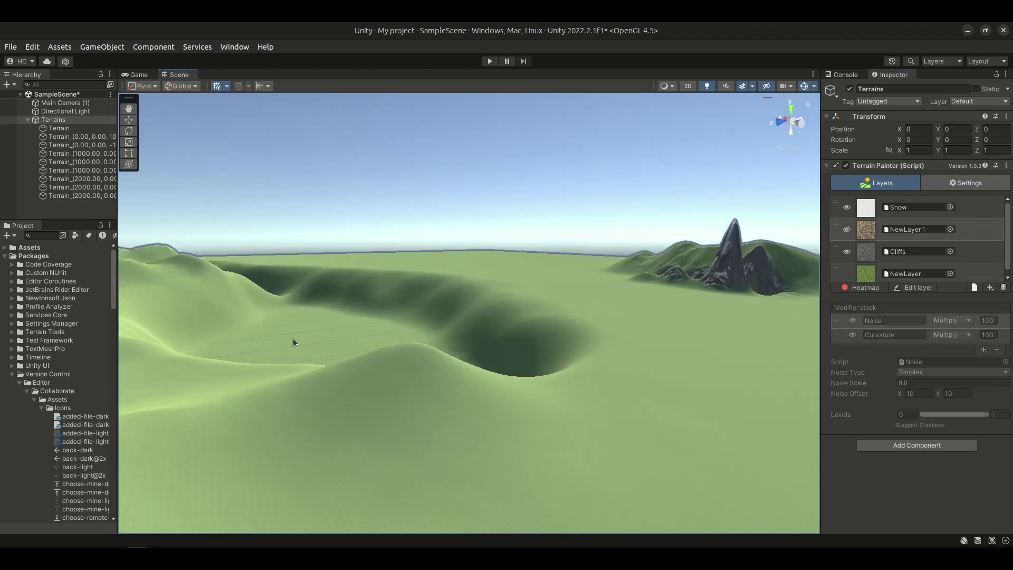
right_click_drag(292, 338, 517, 331)
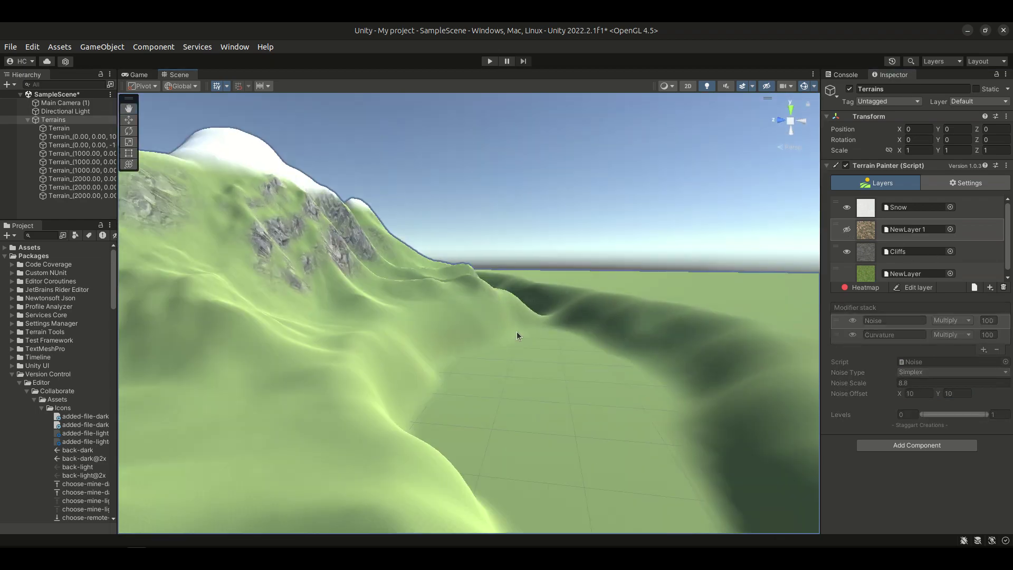
scroll(1005, 274, "down", 1)
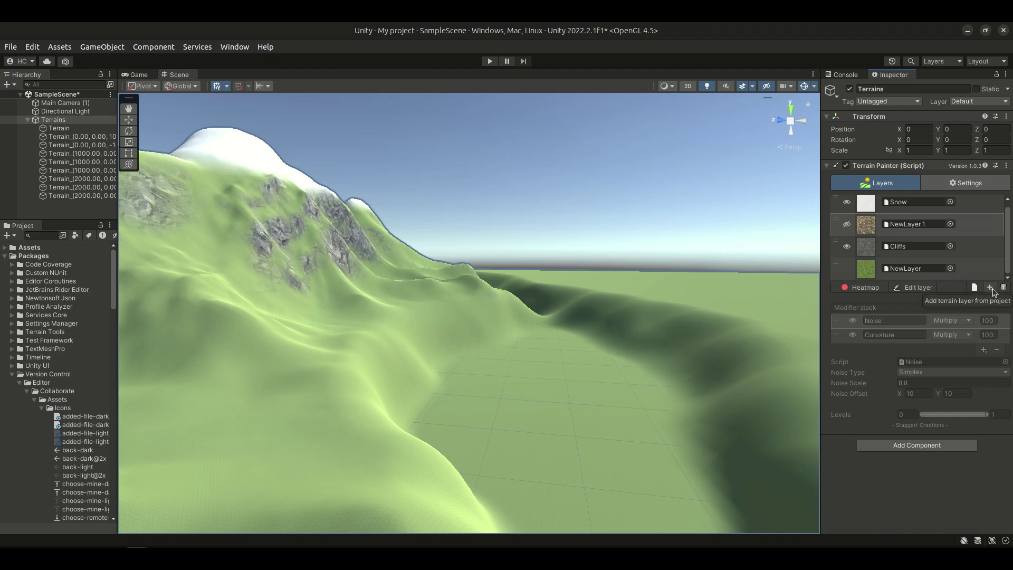
left_click(991, 288)
scroll(337, 384, "down", 3)
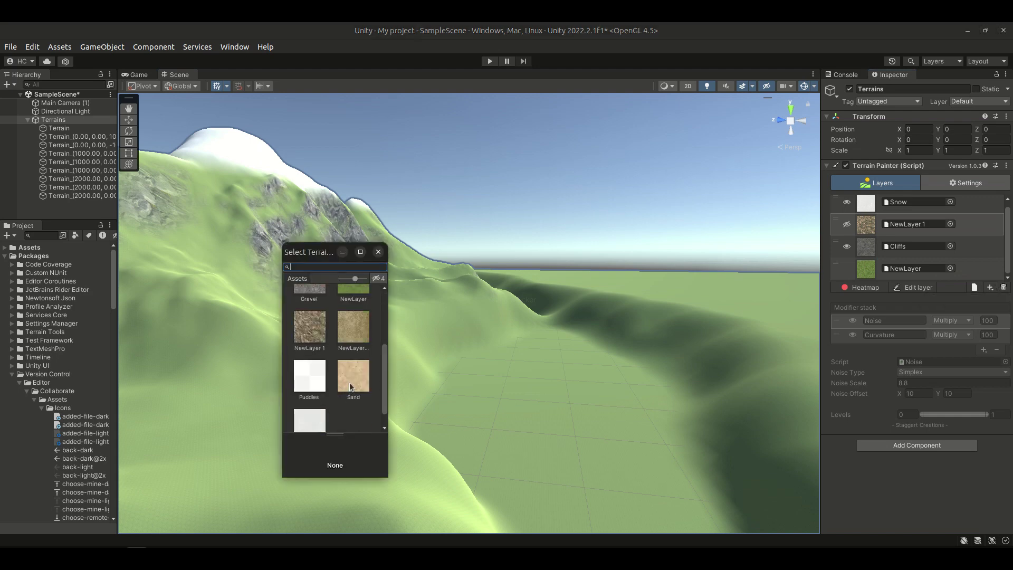
left_click(356, 383)
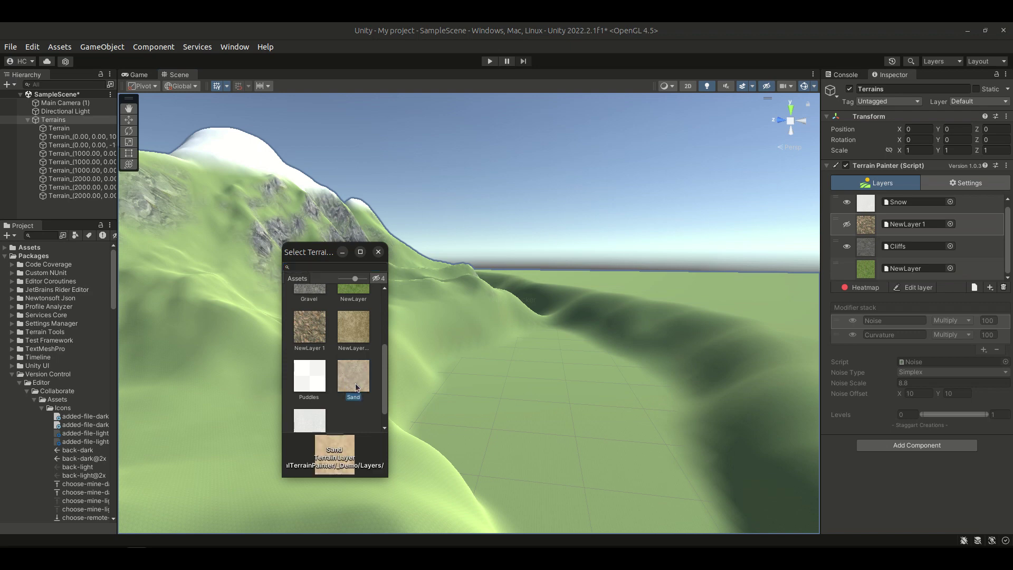
double_click(359, 379)
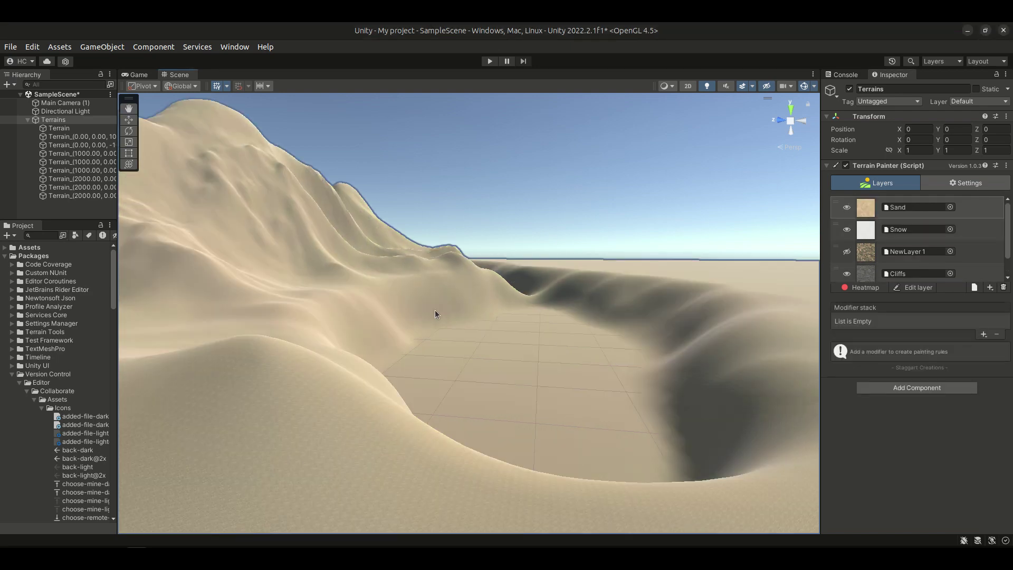
Give the Sand layer a Height modifier, trying a maximum height of 90 and settling on 75.
left_click(984, 334)
left_click(967, 358)
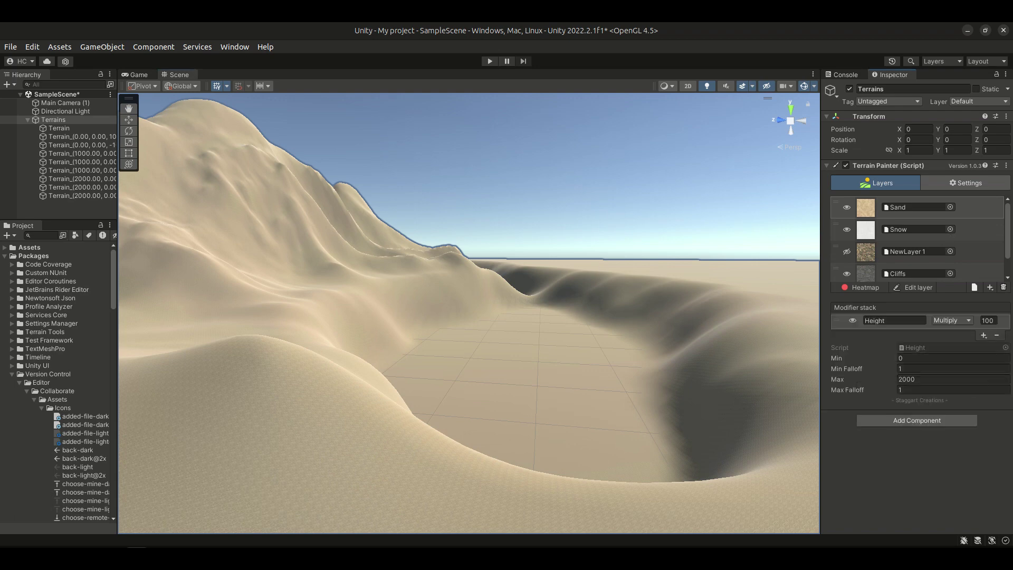
left_click(941, 377)
type("90")
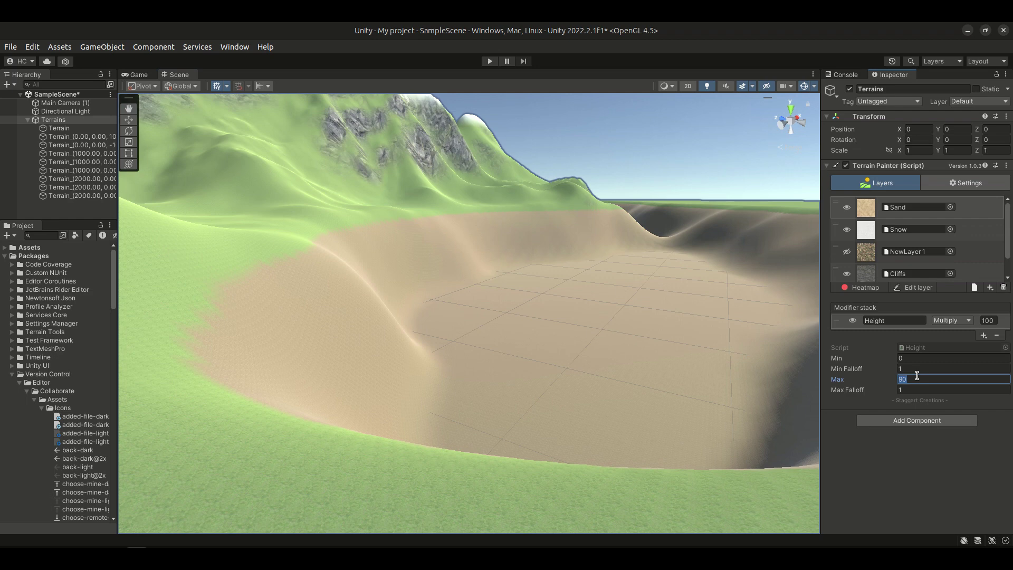
type("75")
key("Tab")
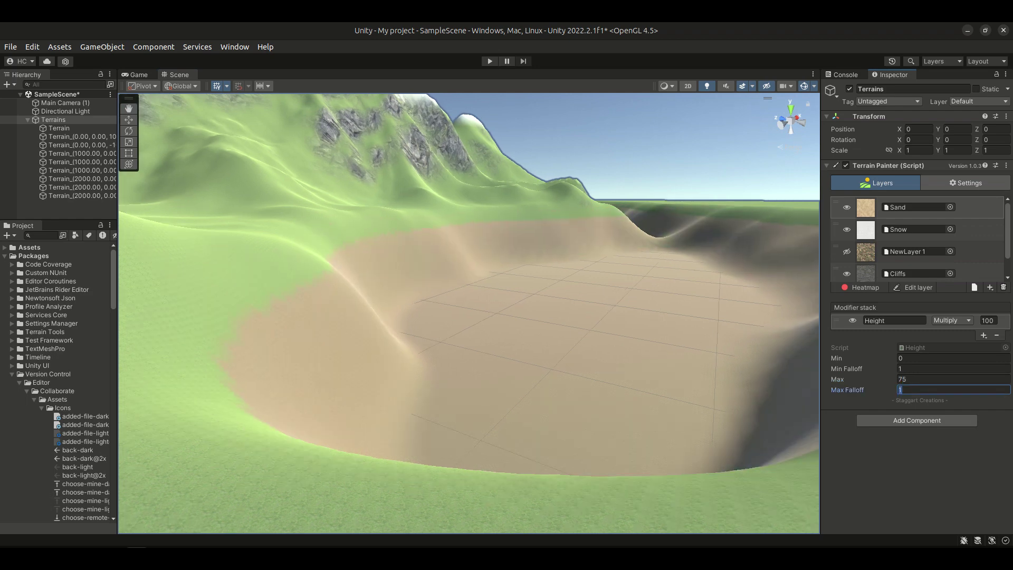
Set the Max Falloff of the Sand layer's Height modifier to 60 and check the blend around the lake basin.
type("60")
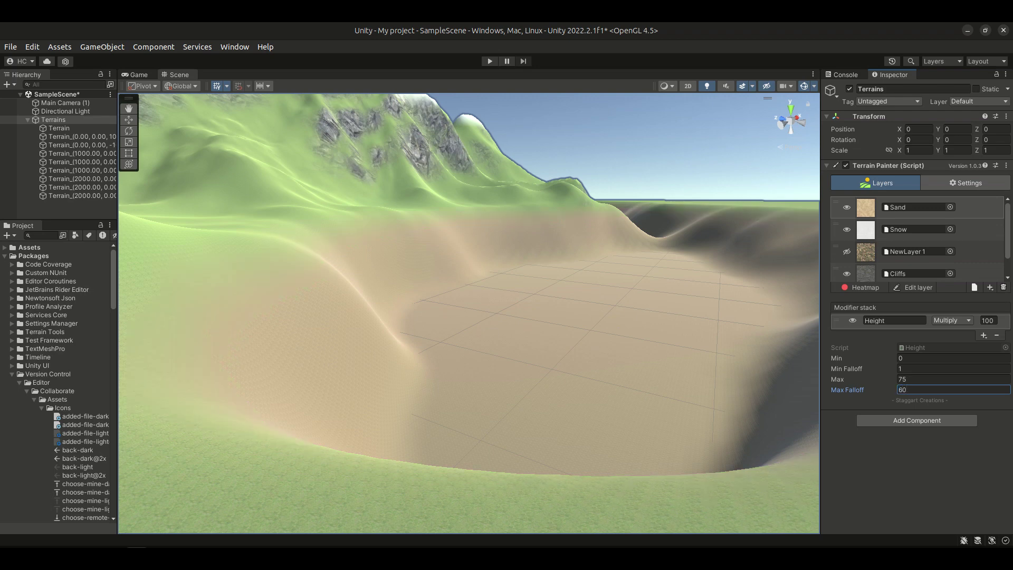
right_click_drag(548, 305, 602, 321)
right_click_drag(602, 262, 272, 322)
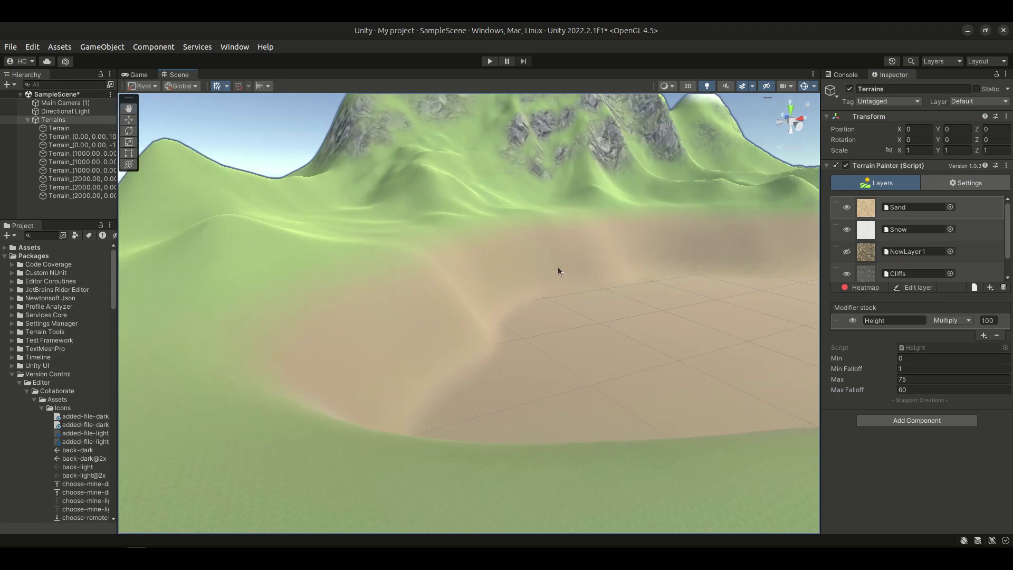
Make Sand the base layer by reordering it beneath NewLayer in the layer stack.
left_click(1008, 236)
left_click_drag(1009, 225, 1010, 262)
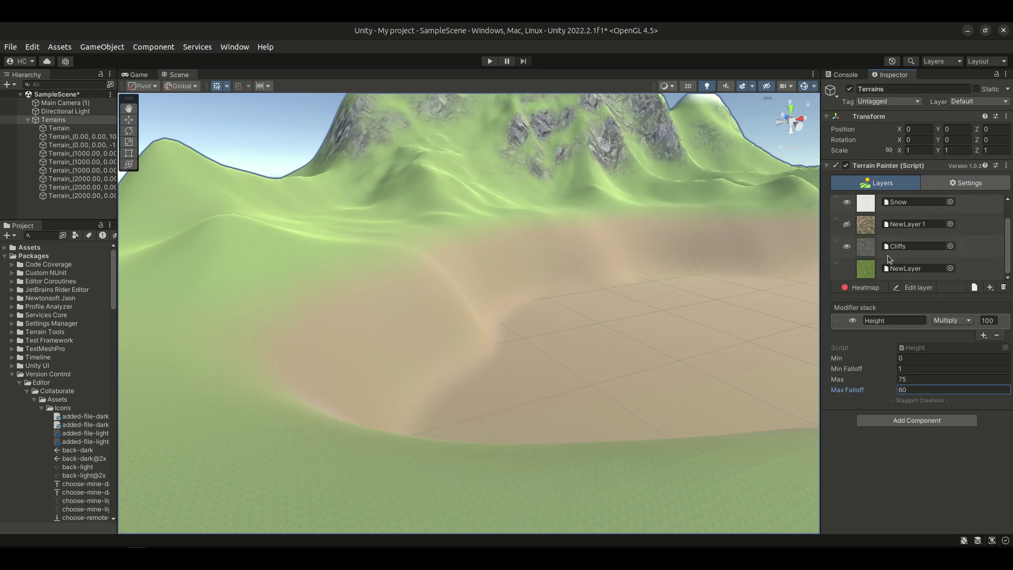
scroll(849, 223, "up", 2)
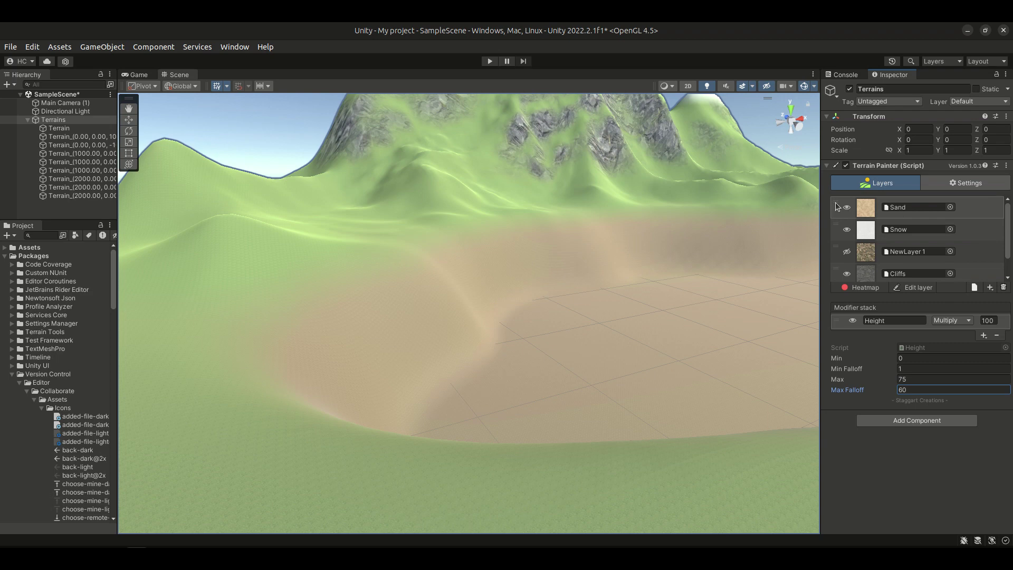
left_click_drag(835, 206, 844, 301)
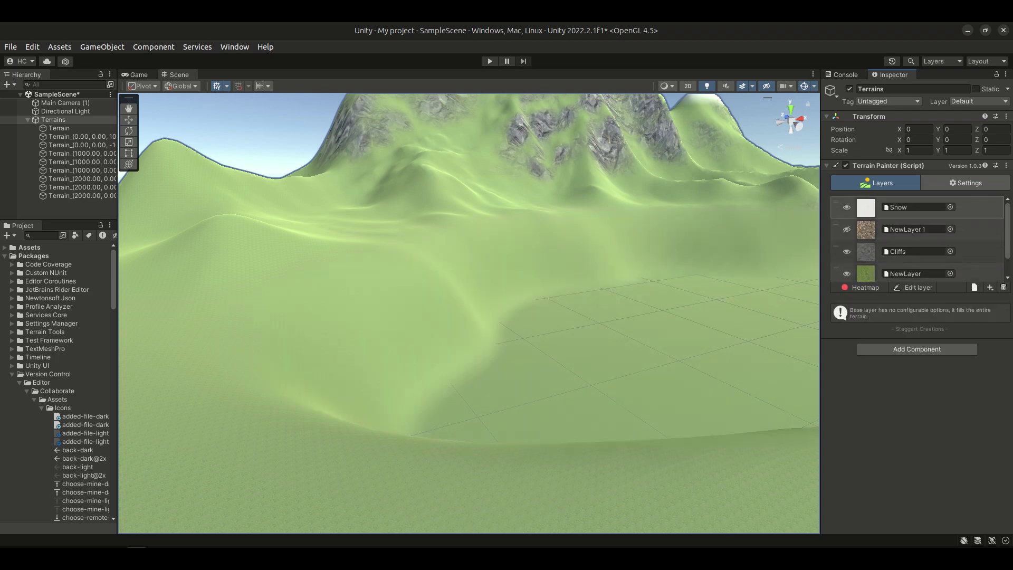
scroll(1008, 235, "down", 1)
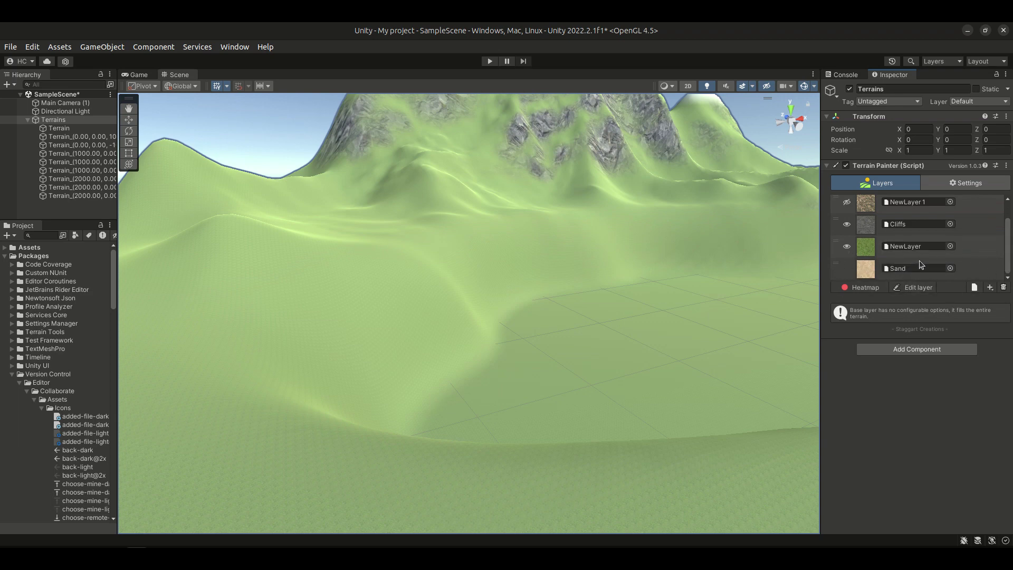
right_click_drag(626, 346, 704, 270)
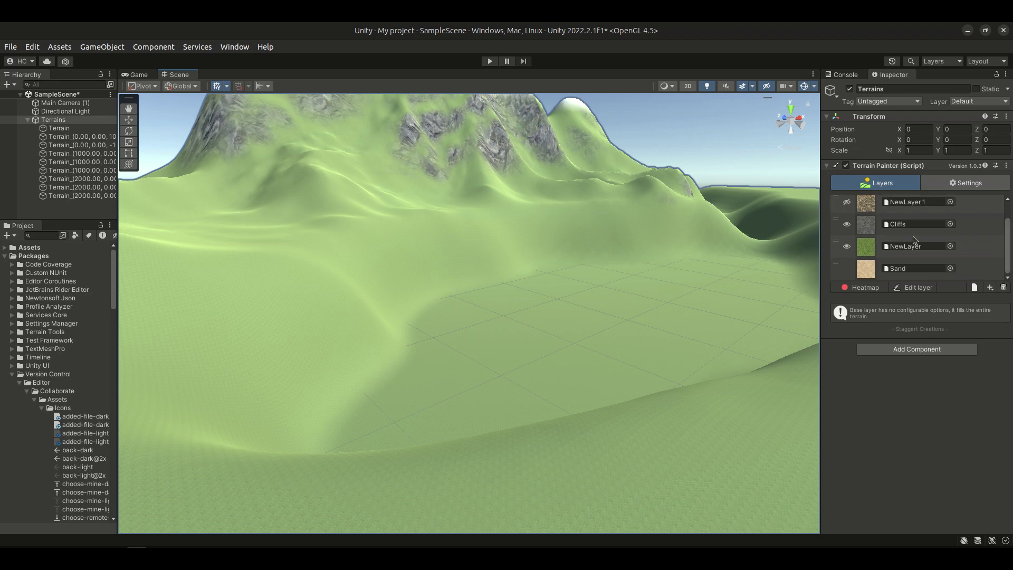
Try Sand above the NewLayer grass layer, making NewLayer the base layer, and check the lake basin.
left_click_drag(836, 266, 835, 248)
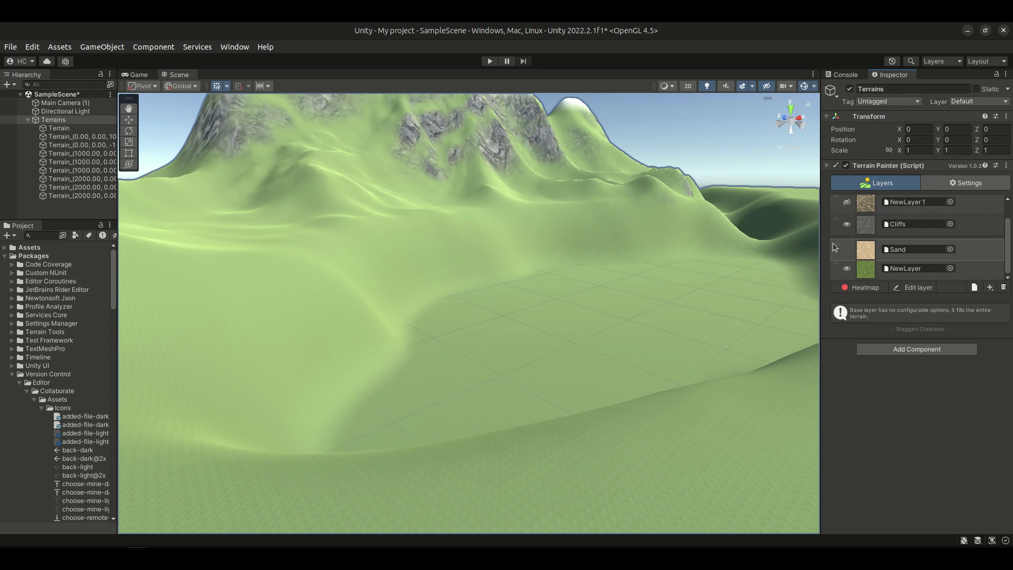
left_click_drag(835, 248, 850, 257)
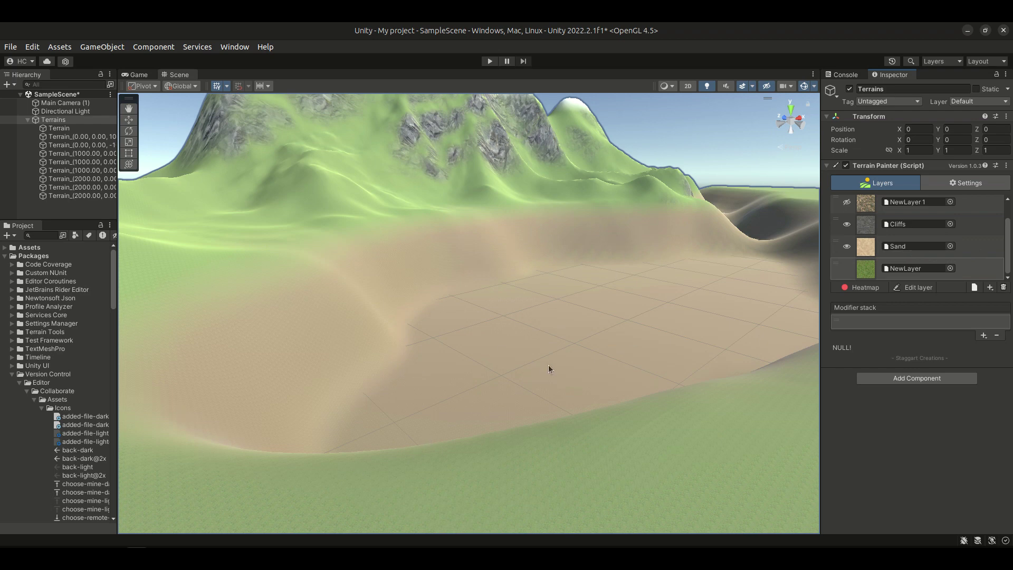
left_click_drag(549, 368, 547, 389)
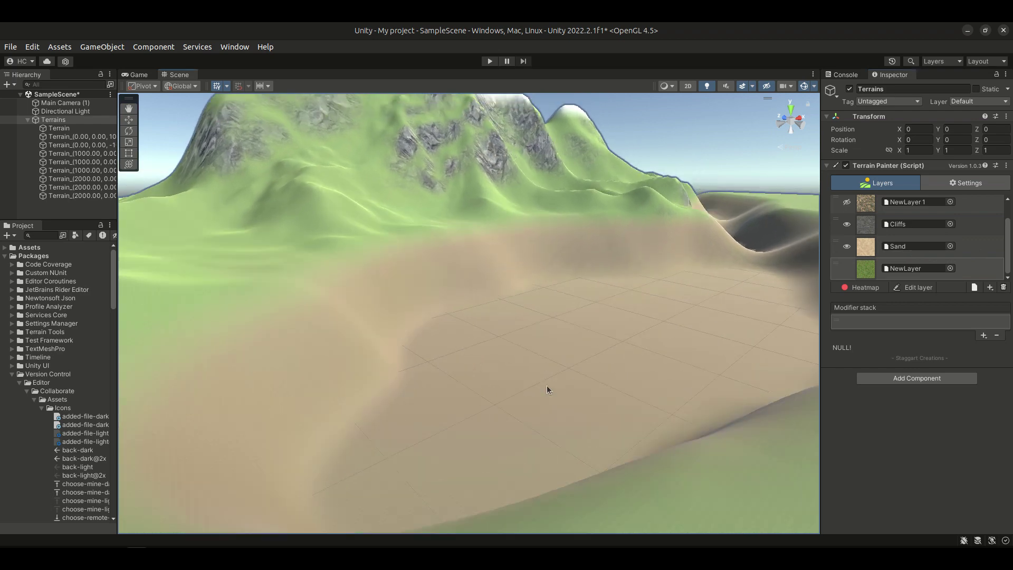
Move NewLayer back above Sand and give it a Height modifier with a minimum of 100.
left_click_drag(836, 257, 839, 243)
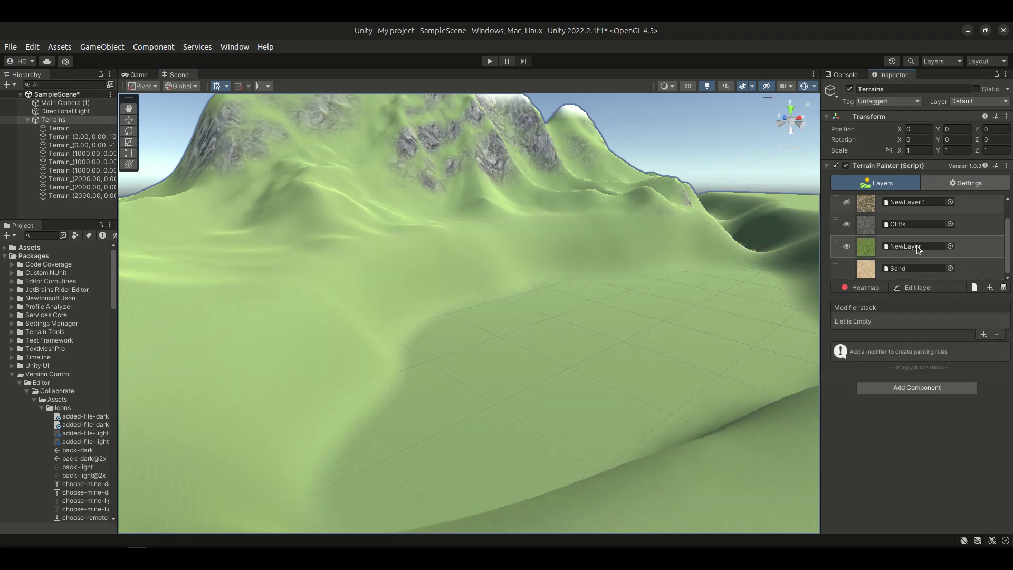
left_click(982, 338)
left_click(961, 356)
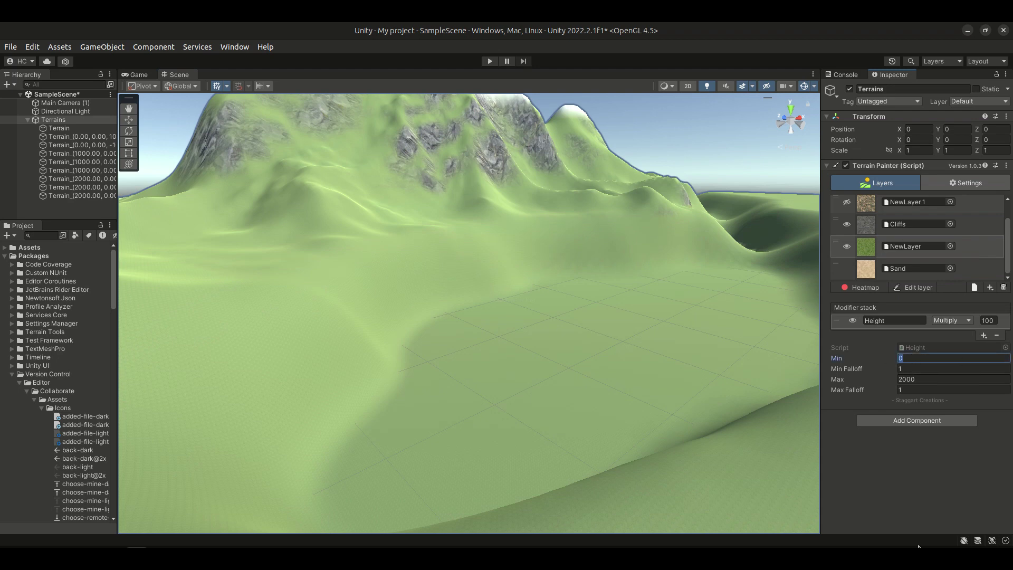
type("100")
key("Tab")
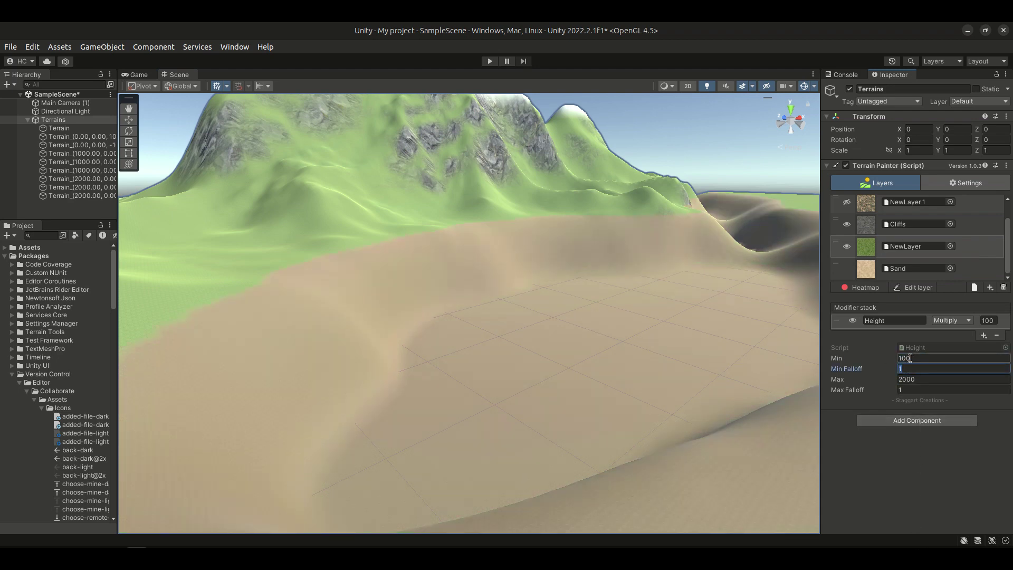
Set the Min Falloff of NewLayer's Height modifier to 60 and inspect the sand-to-grass transition around the basin and mountain.
left_click(910, 359)
key("Tab")
type("3")
key("BackSpace")
type("60")
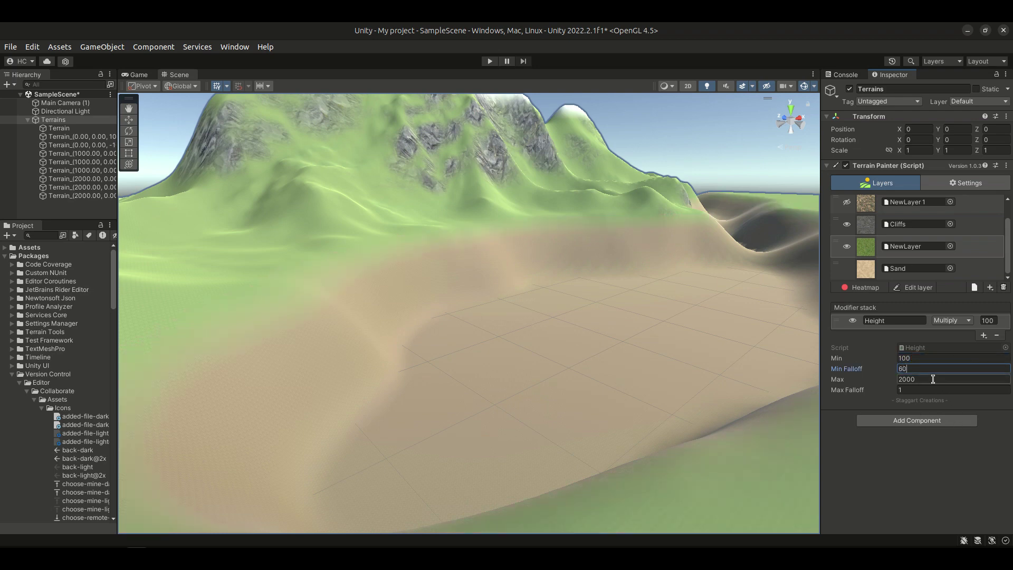
scroll(637, 386, "down", 3)
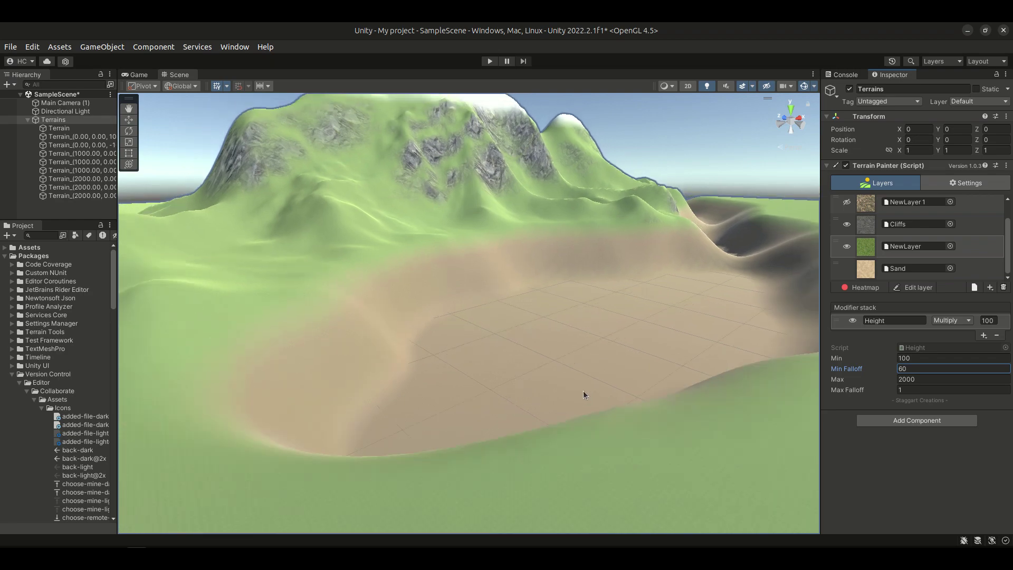
scroll(555, 382, "up", 3)
right_click_drag(555, 382, 602, 366)
right_click_drag(548, 408, 640, 377)
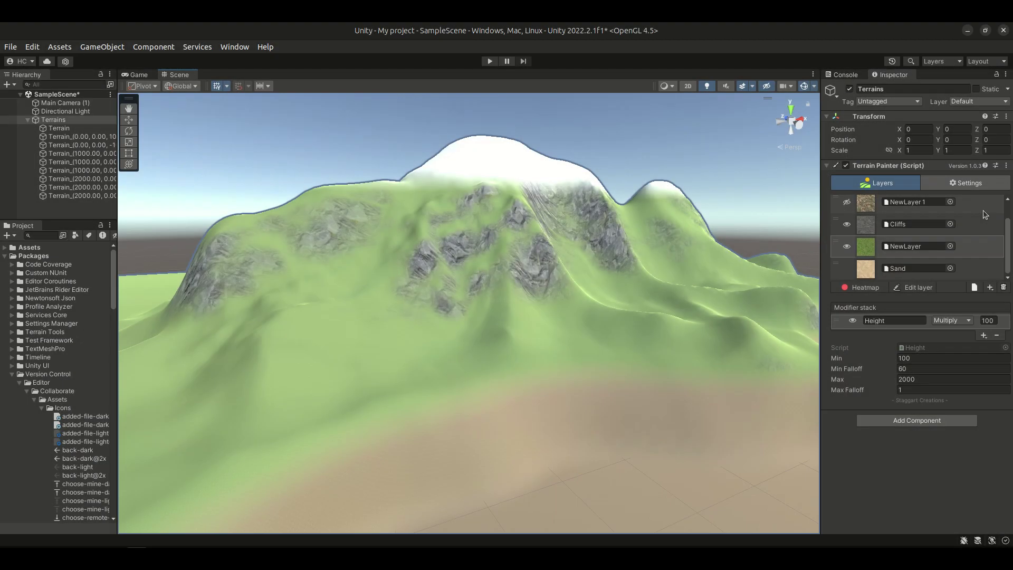
Select NewLayer 1 and turn its visibility back on, viewing its effect on the mountain slopes.
left_click(984, 209)
left_click_drag(502, 291, 675, 338, "alt")
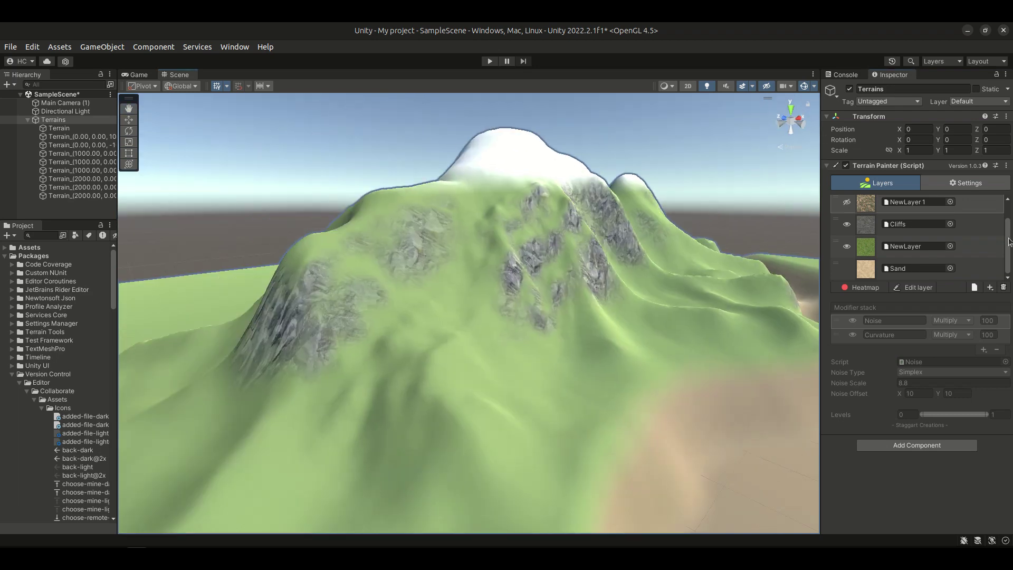
left_click_drag(549, 319, 491, 294)
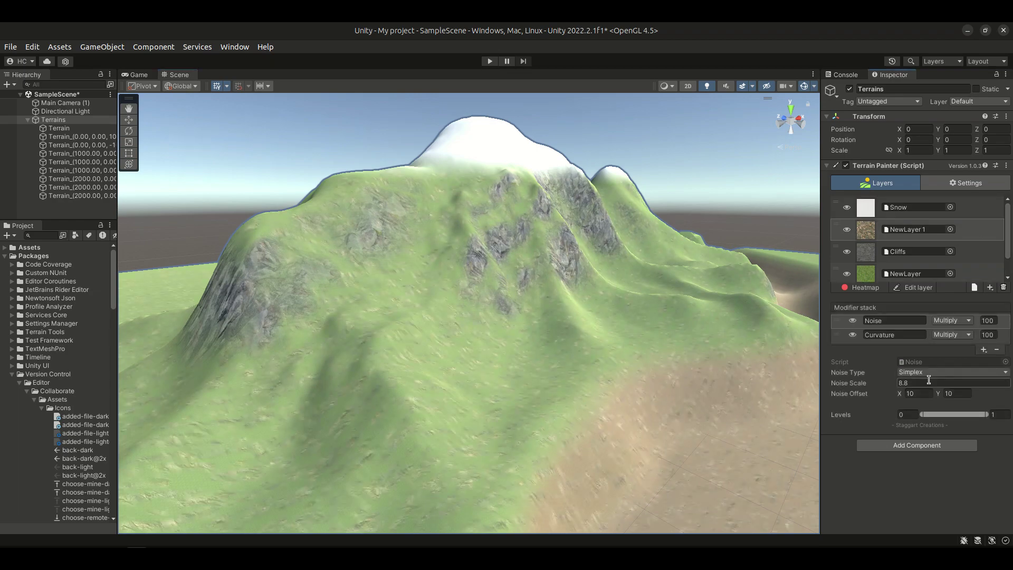
Refine the Cliffs layer with a Slope minimum of 11 and falloff of 18, plus a Curvature modifier with minimum 0.25 and radius 10.
left_click(983, 334)
left_click(933, 380)
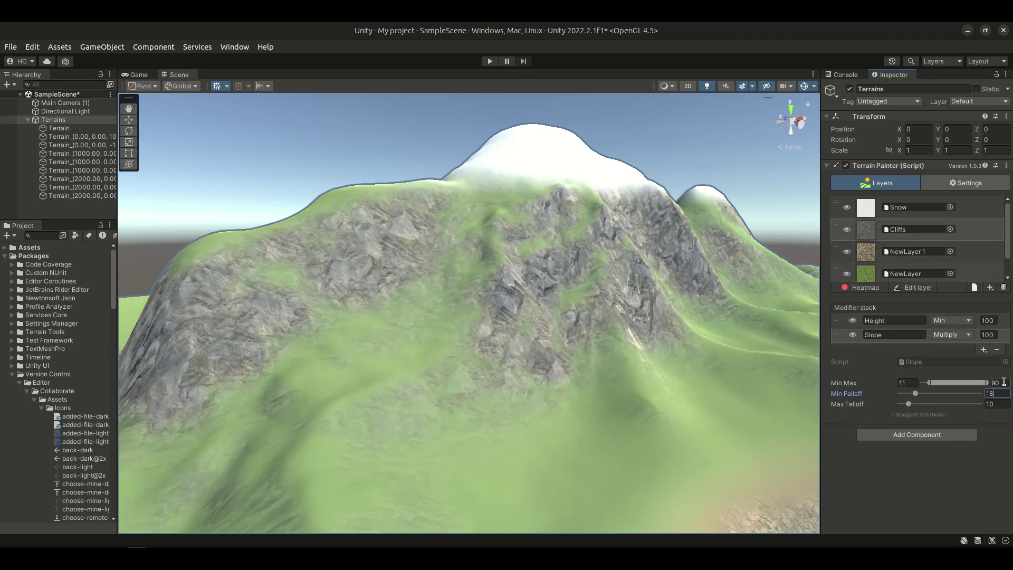
left_click(911, 382)
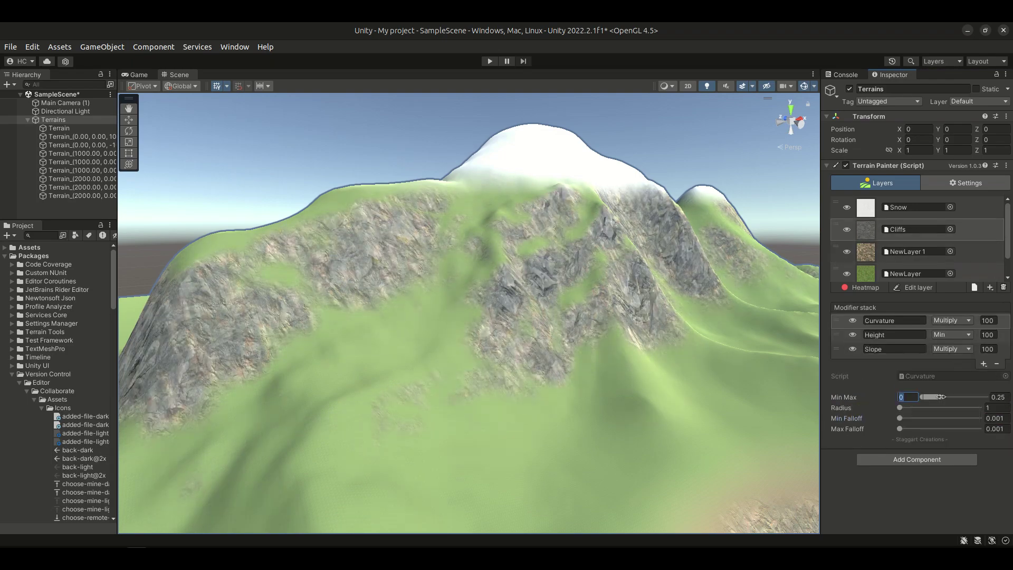
type(".250")
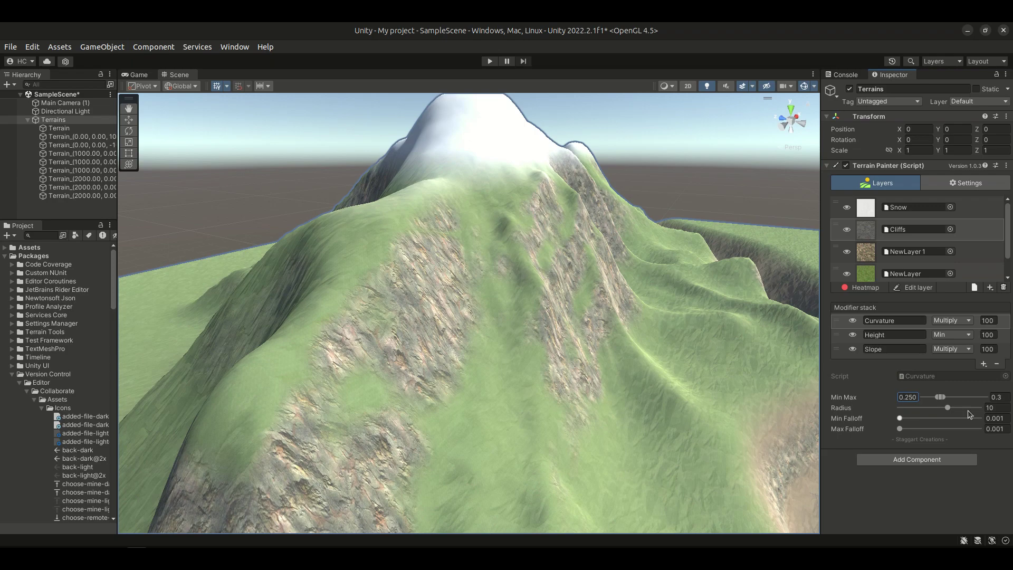
left_click(1002, 398)
type(".25")
Add a Gravel layer above Snow with a Min-blended Height modifier and a Slope modifier, and set Sand's maximum height to 80.
left_click(952, 335)
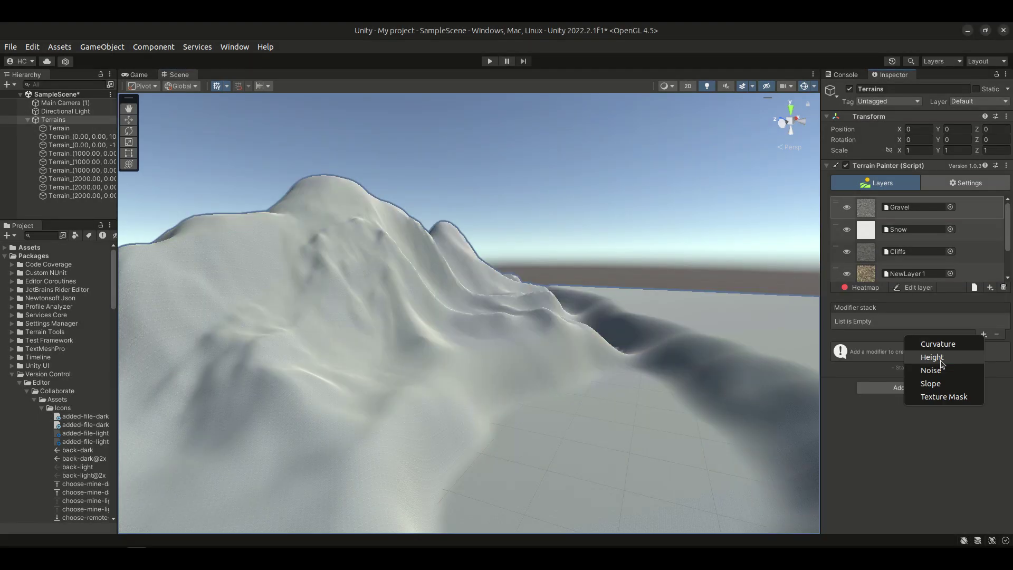
left_click(990, 342)
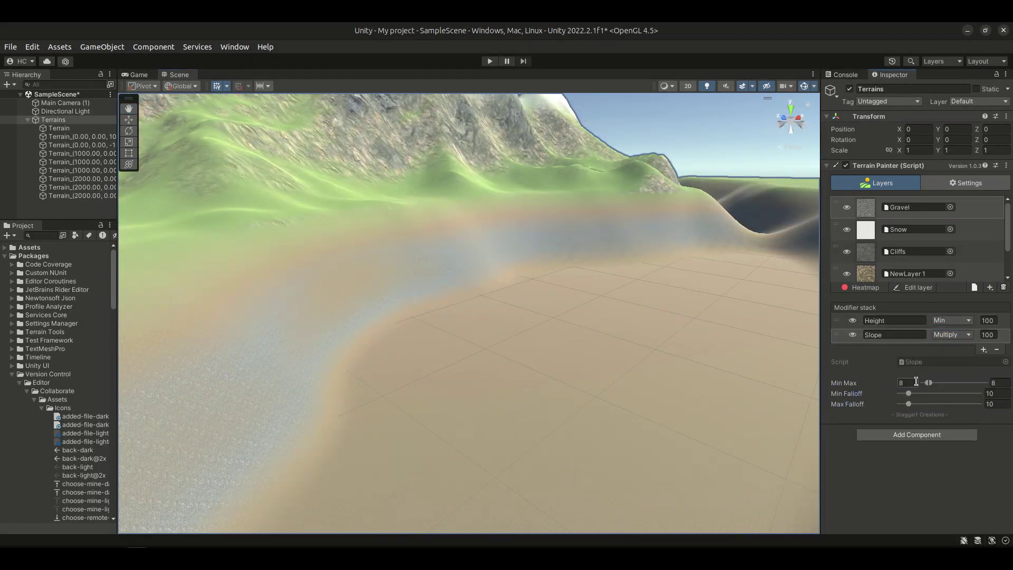
left_click(897, 335)
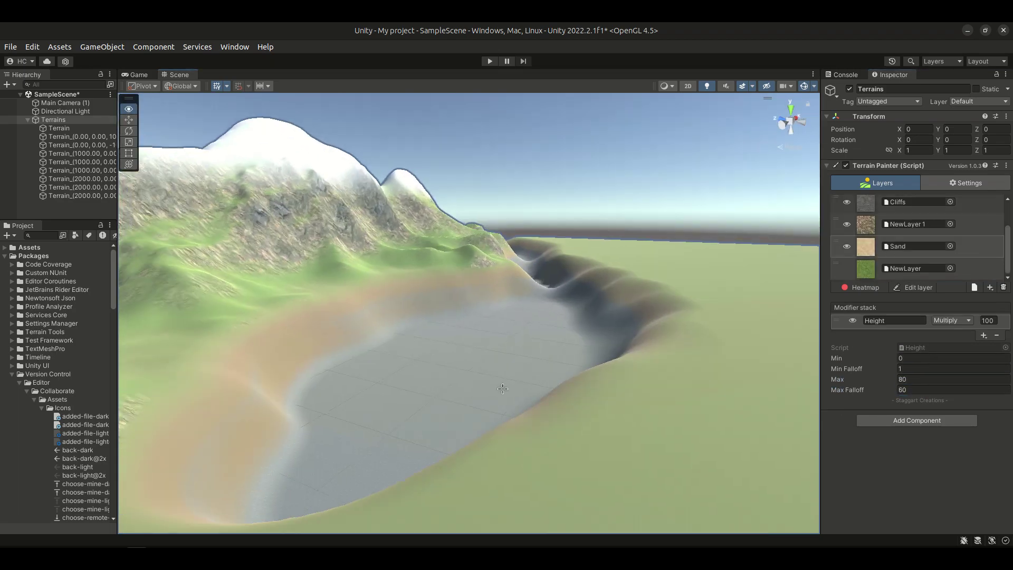
Inspect the finished procedural painting across the mountain, foothills and lake basin from several angles.
left_click_drag(503, 388, 531, 385, "alt")
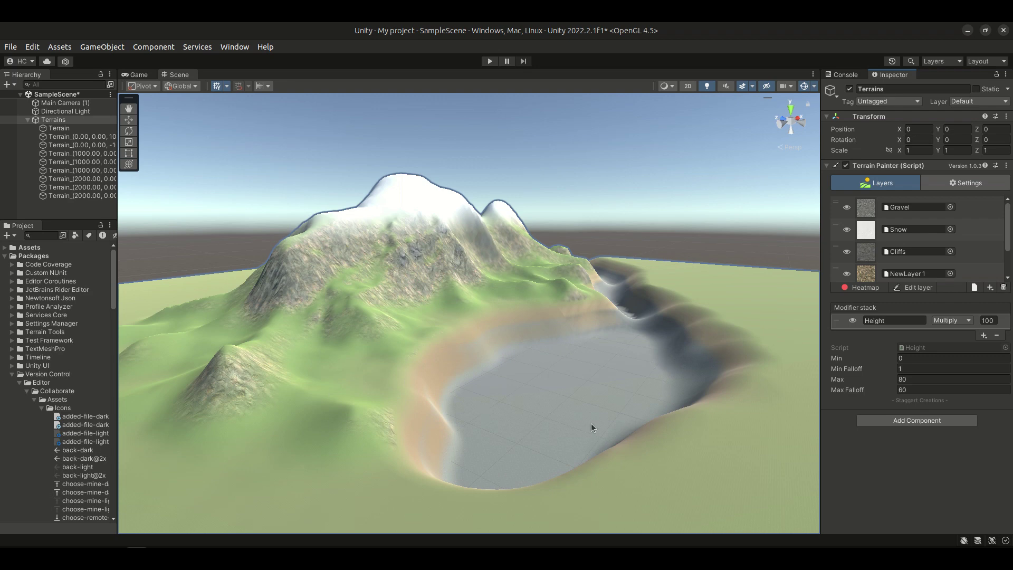
left_click_drag(402, 406, 377, 353)
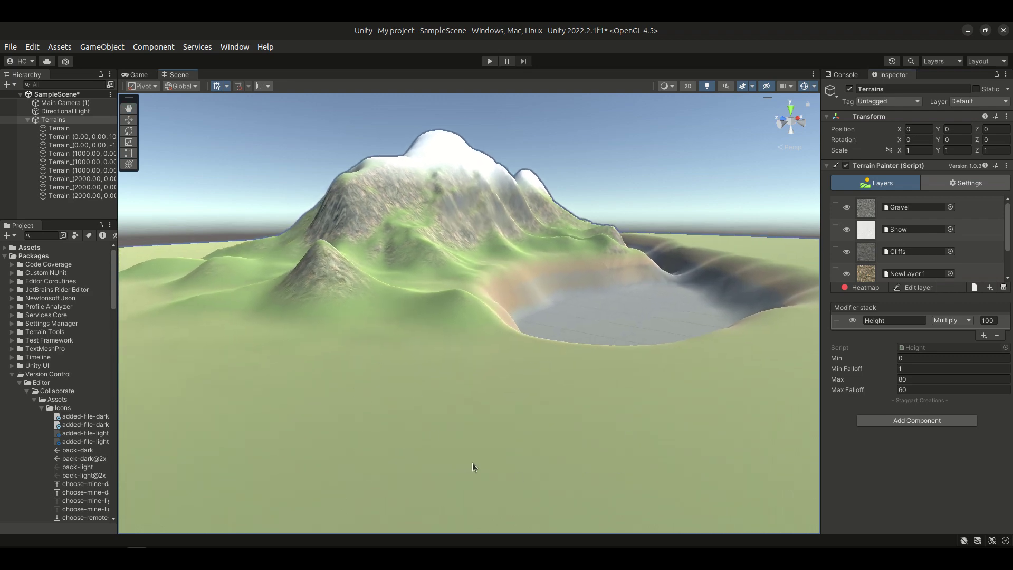
right_click_drag(417, 372, 482, 375)
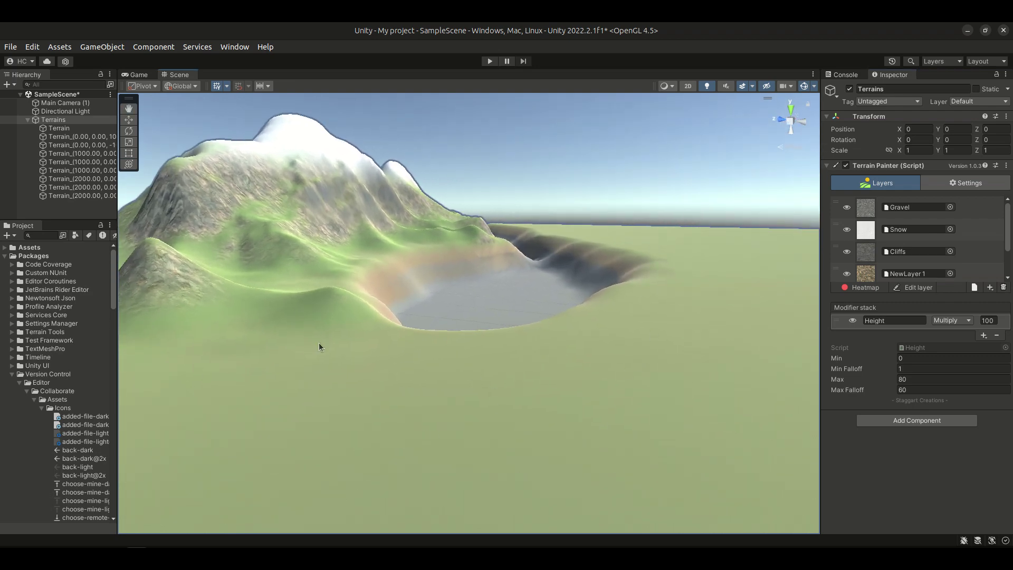
left_click_drag(319, 343, 376, 347)
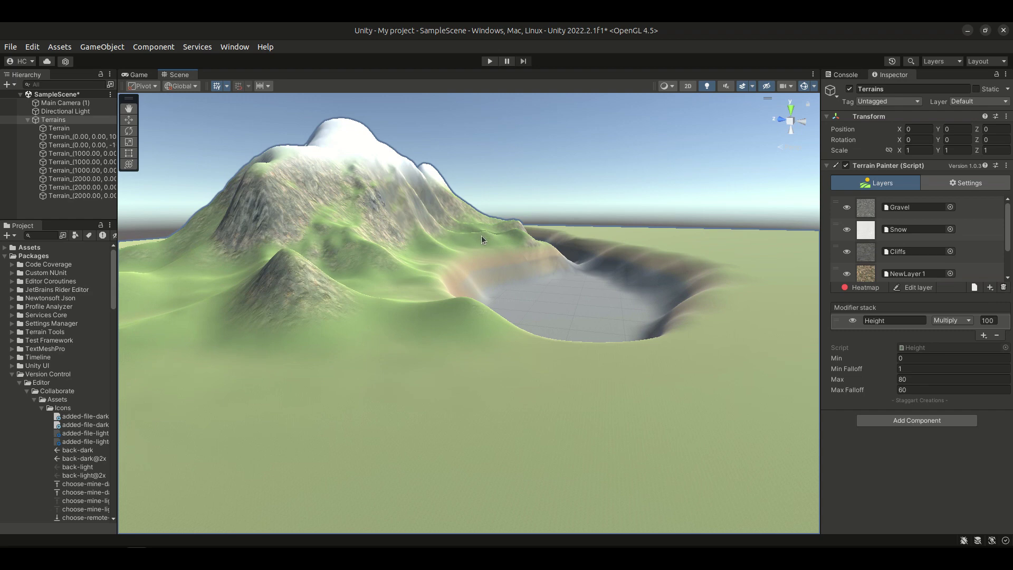
left_click_drag(493, 267, 513, 349)
right_click_drag(466, 231, 446, 221)
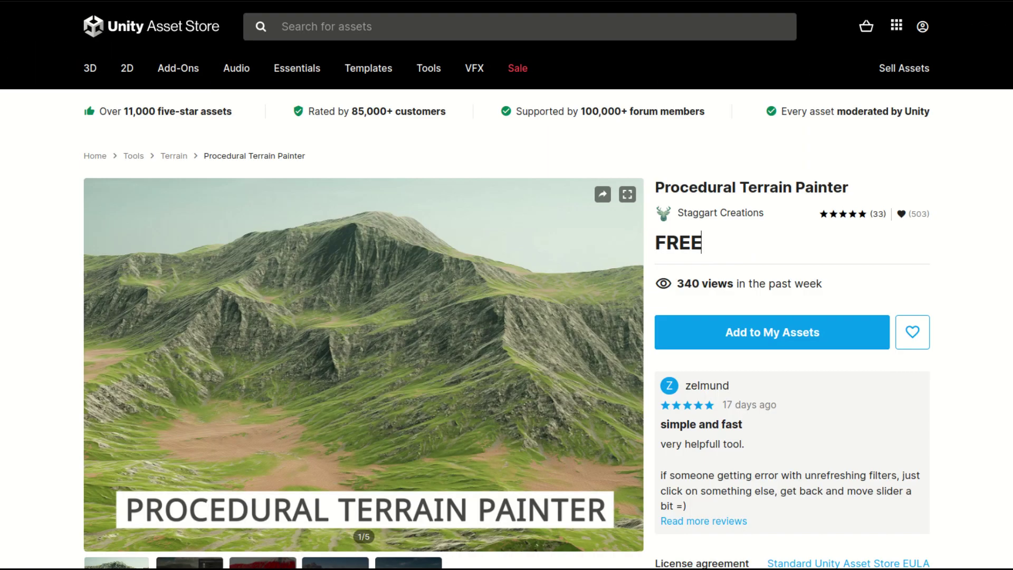
Switch to the Unity Asset Store page of Procedural Terrain Painter and read its overview, render pipeline compatibility and core features.
scroll(701, 241, "down", 2)
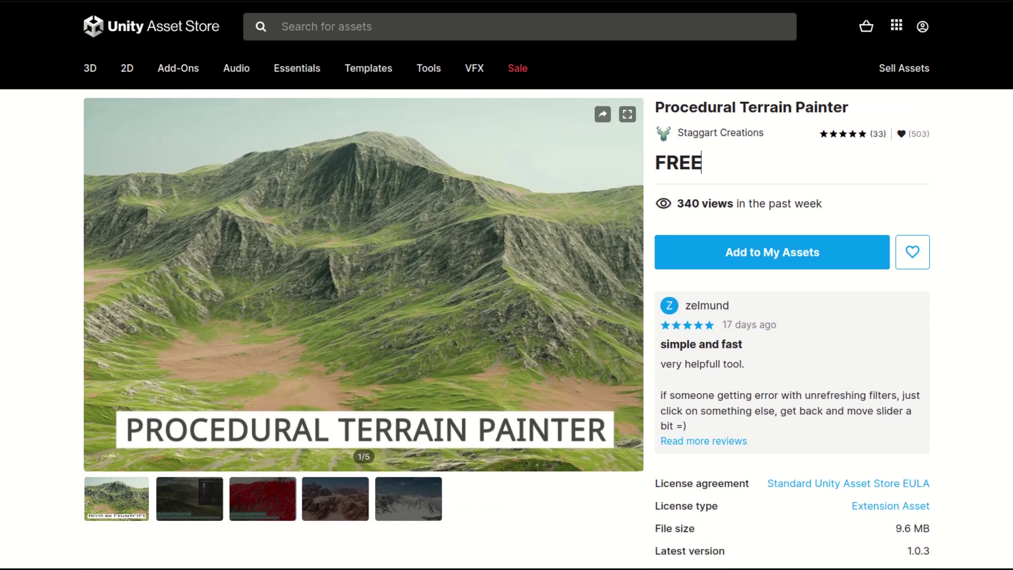
scroll(507, 285, "down", 4)
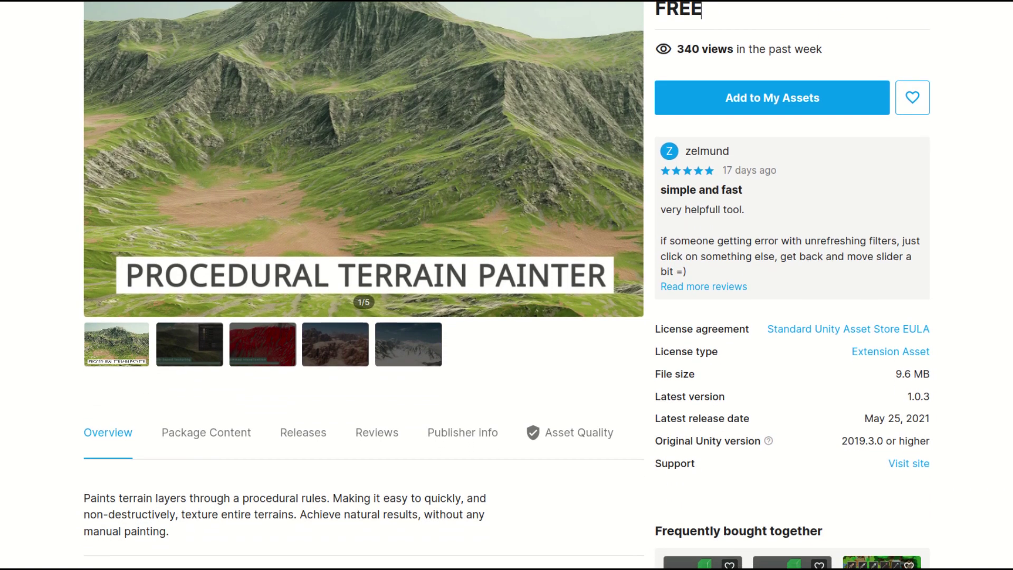
scroll(701, 9, "down", 4)
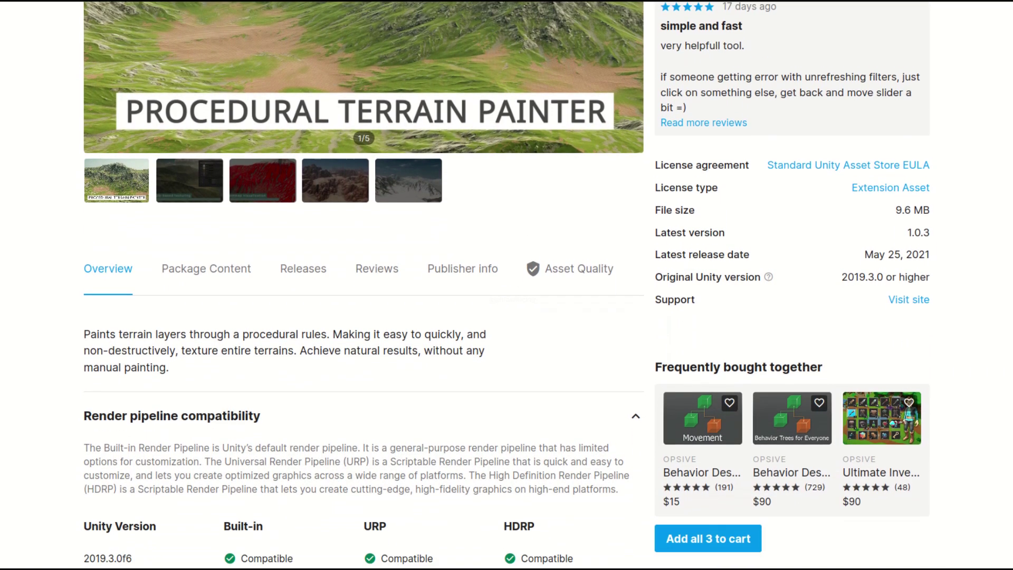
scroll(506, 285, "down", 4)
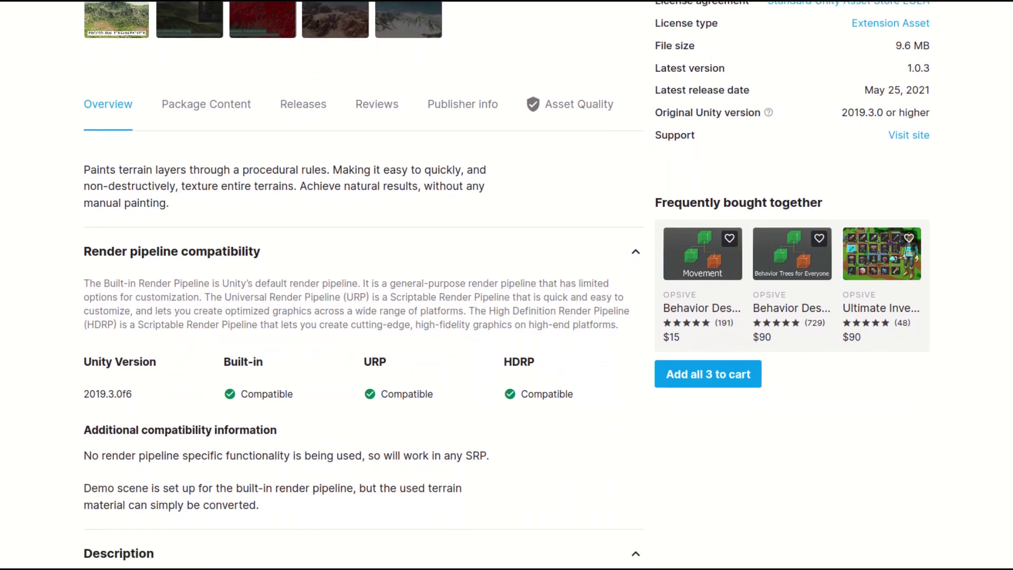
scroll(507, 285, "down", 5)
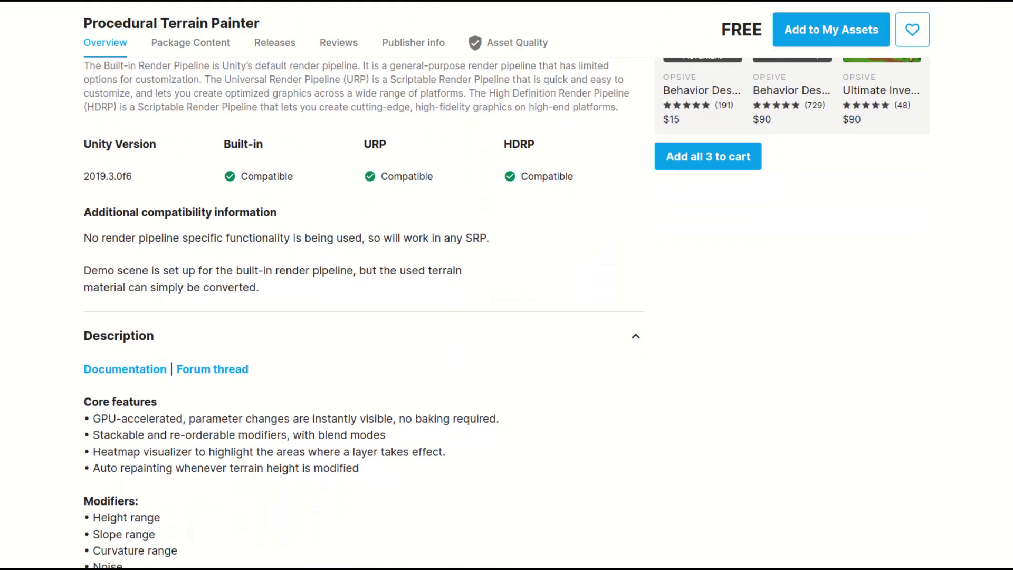
scroll(507, 285, "down", 2)
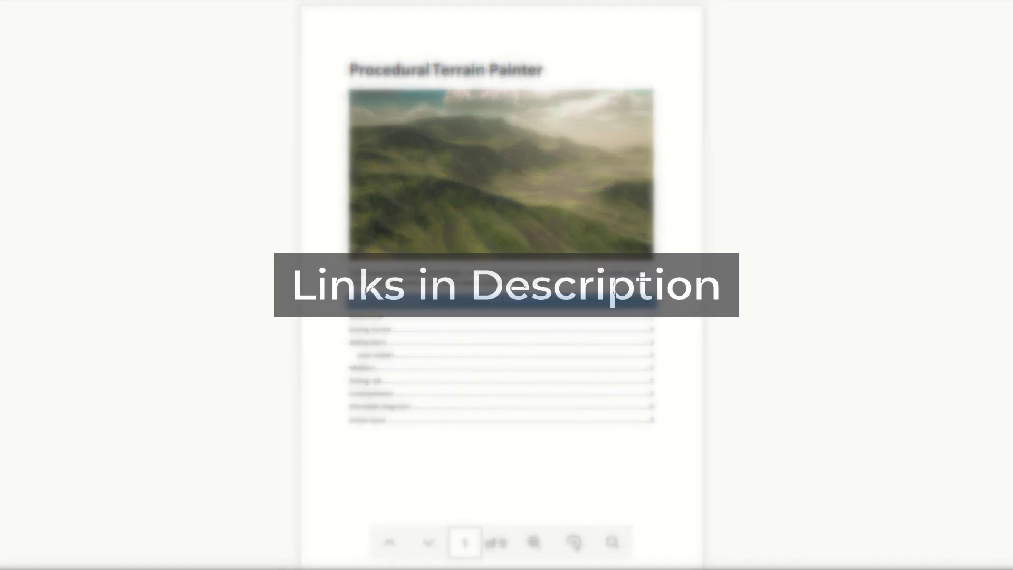
Look through the Procedural Terrain Painter documentation PDF from its contents page through the modifier and settings sections.
scroll(501, 285, "down", 8)
scroll(371, 288, "down", 5)
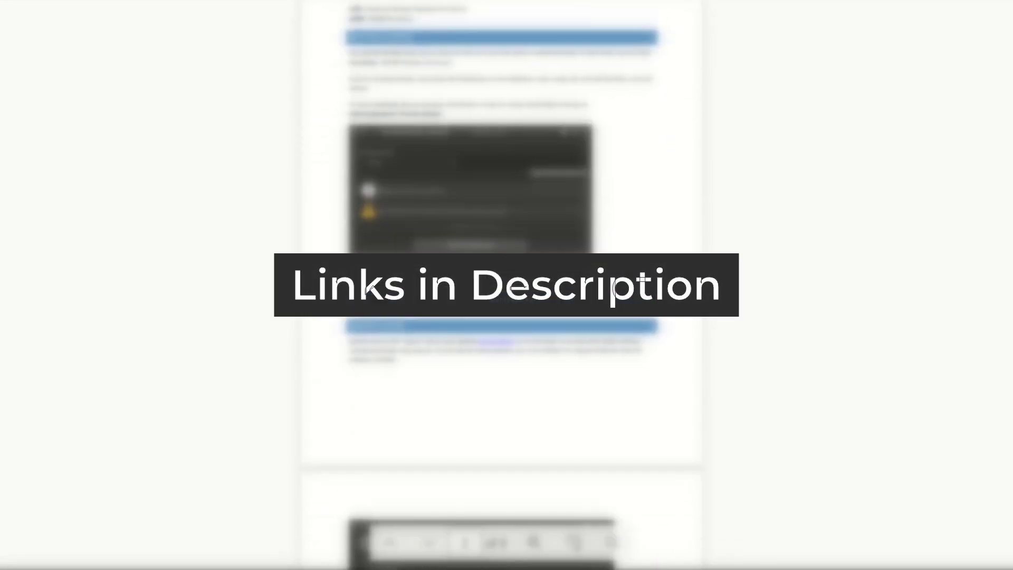
scroll(370, 287, "down", 10)
scroll(371, 287, "down", 8)
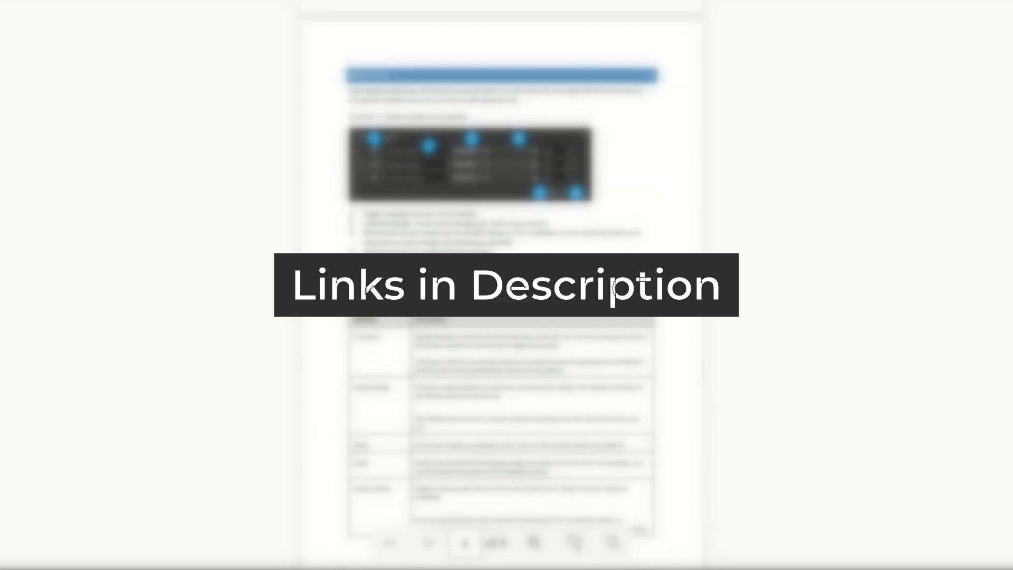
scroll(371, 287, "down", 15)
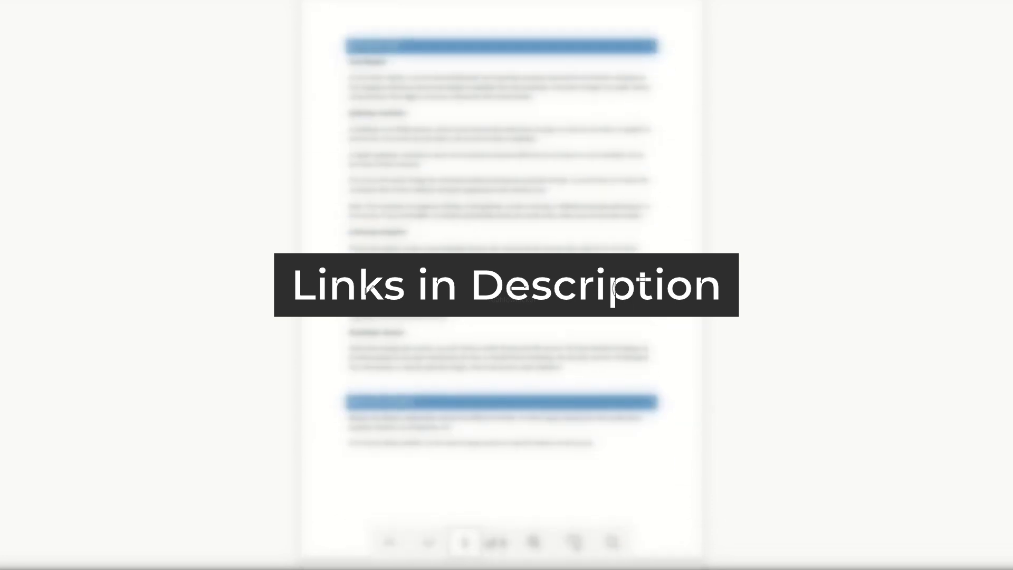
scroll(371, 287, "down", 15)
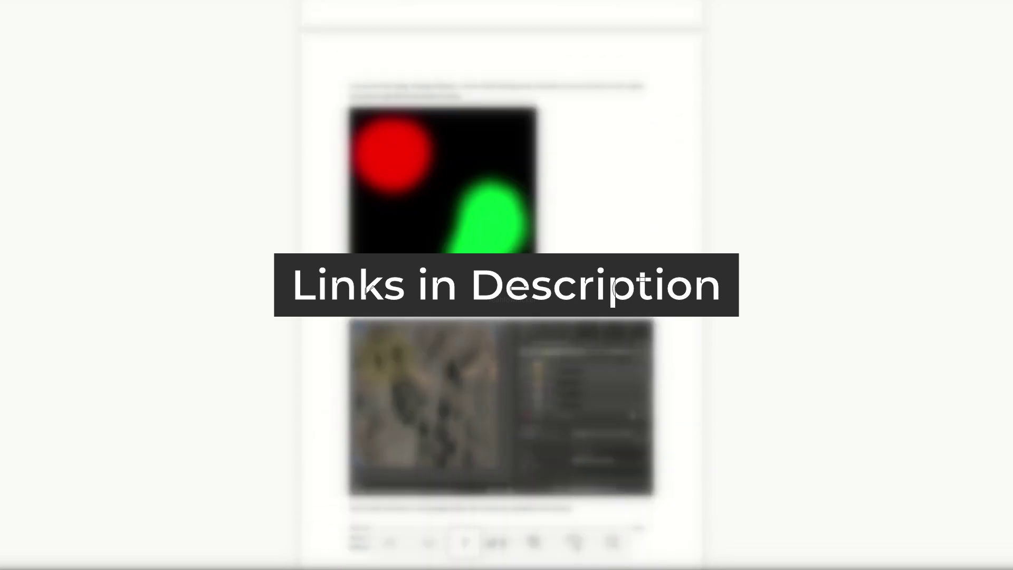
scroll(370, 288, "down", 11)
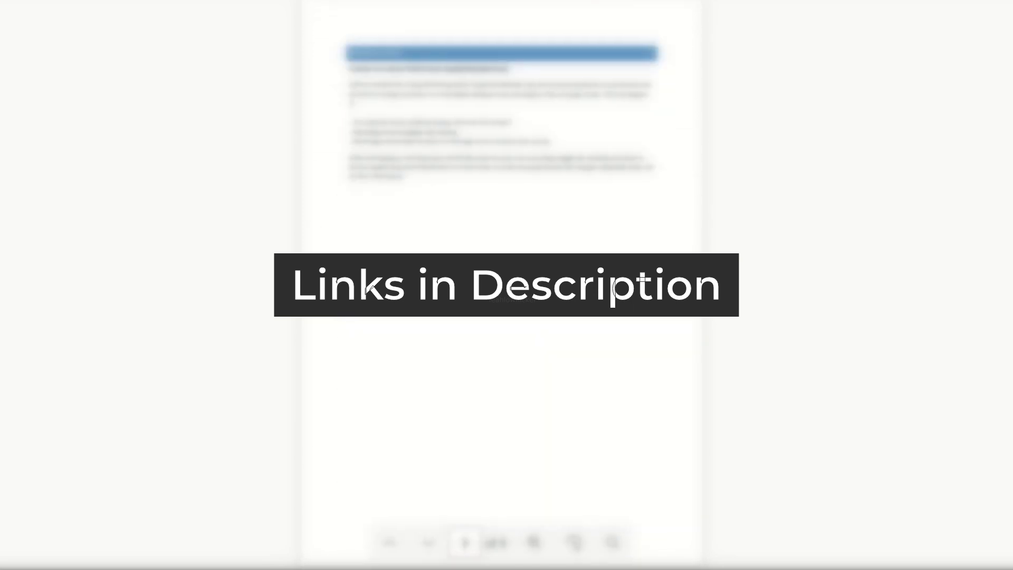